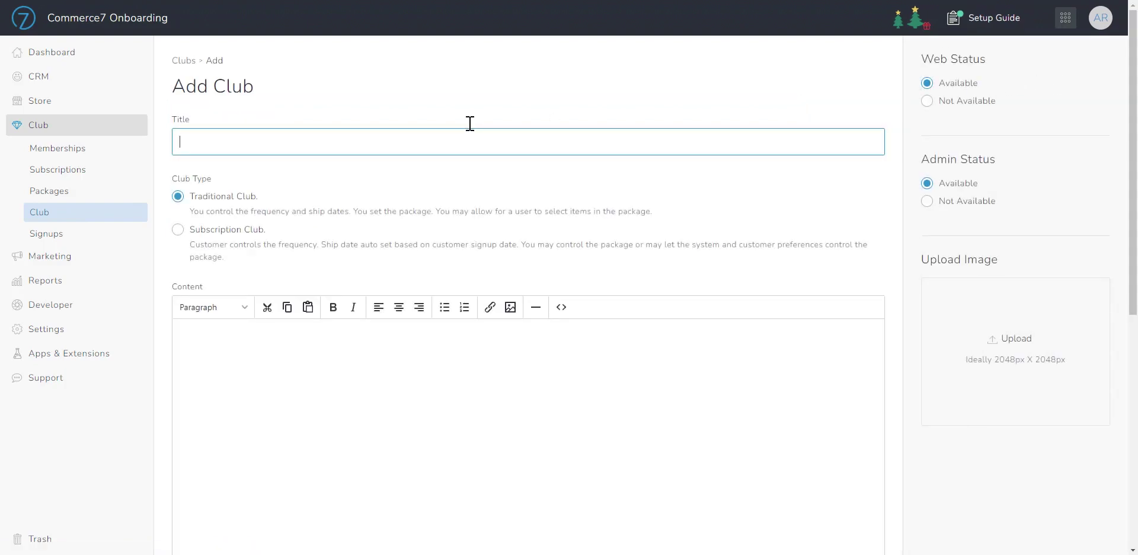
# Title the club 'Spectra Gold Club' and paste the member benefits and contact description as its content
pyautogui.write('Spectra')
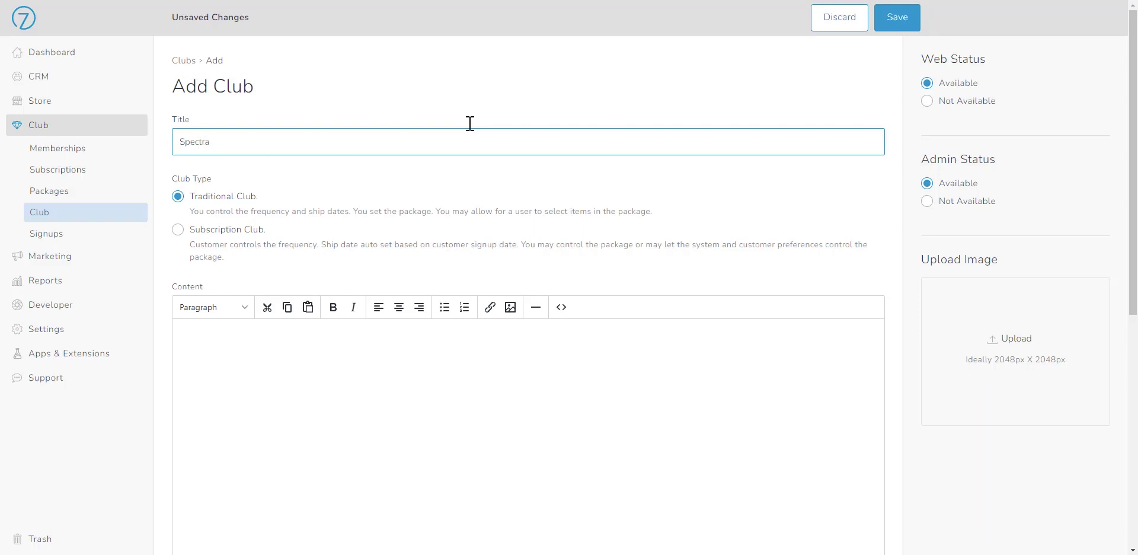
pyautogui.write(' Go')
pyautogui.press('BackSpace')
pyautogui.press('BackSpace')
pyautogui.write('Gold Club')
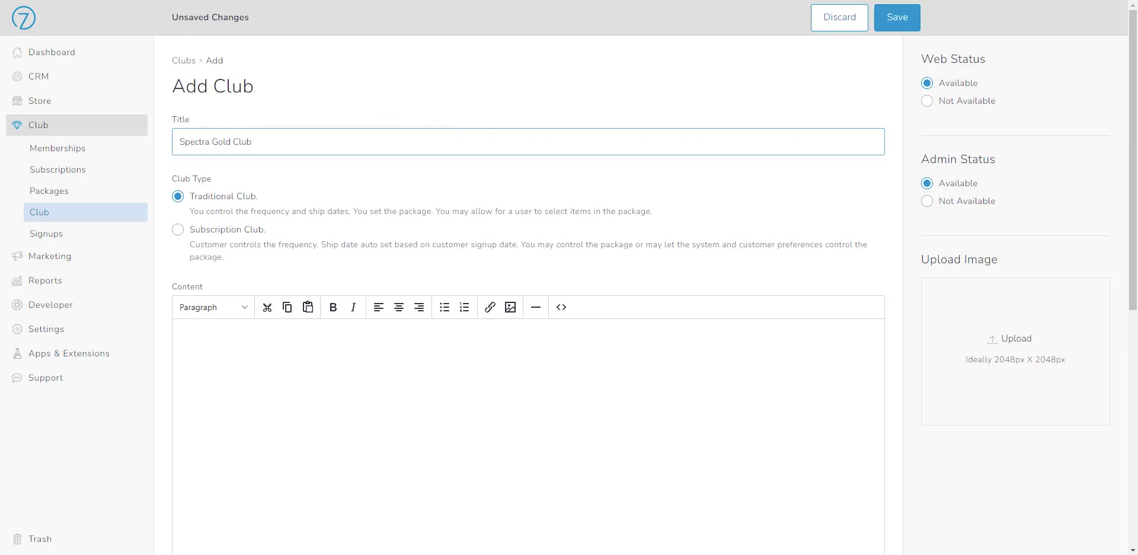
pyautogui.hotkey('ctrl', 'v')
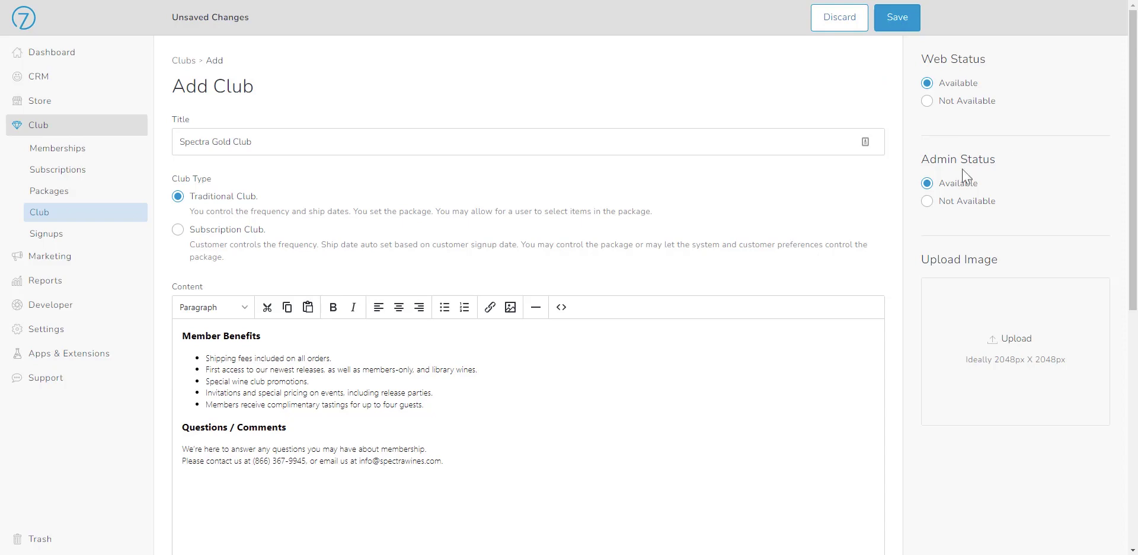
pyautogui.scroll(-7, 615, 283)
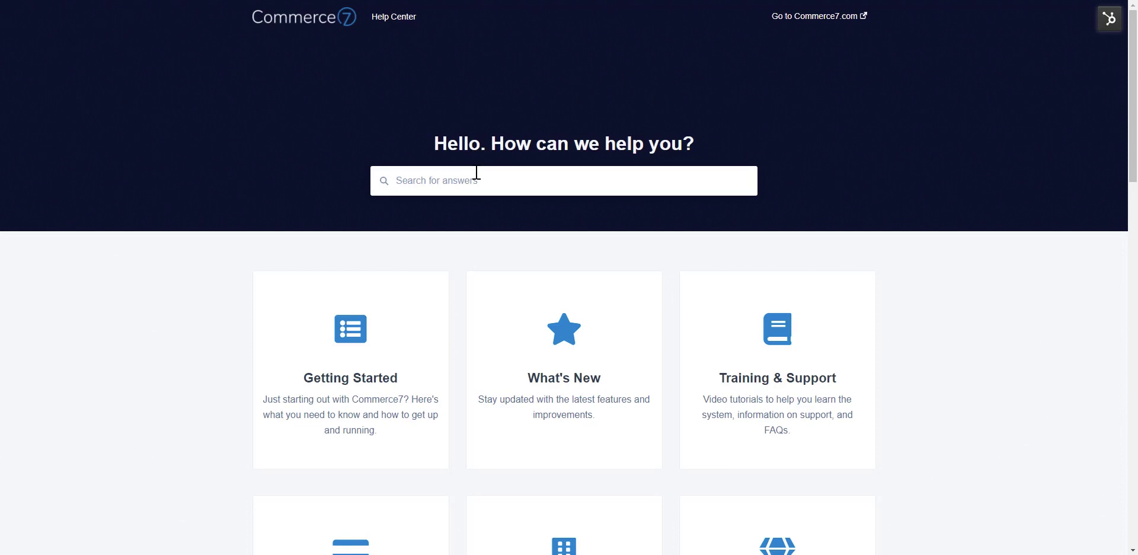
# Search the Help Center for 'email instruction field' and read the 'How to use Email Instruction field' article
pyautogui.write('email instruction field')
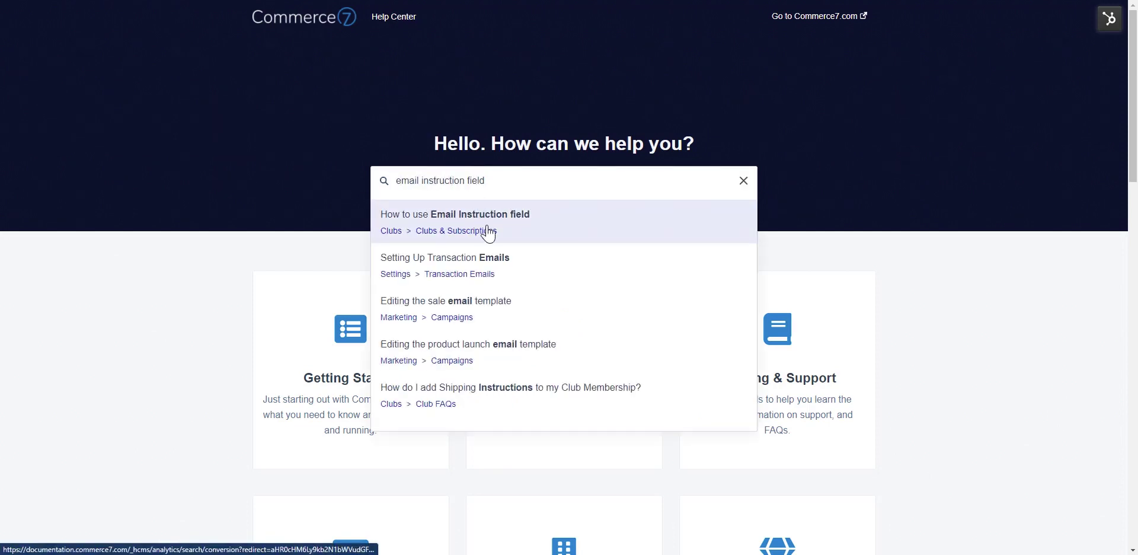
pyautogui.click(488, 233)
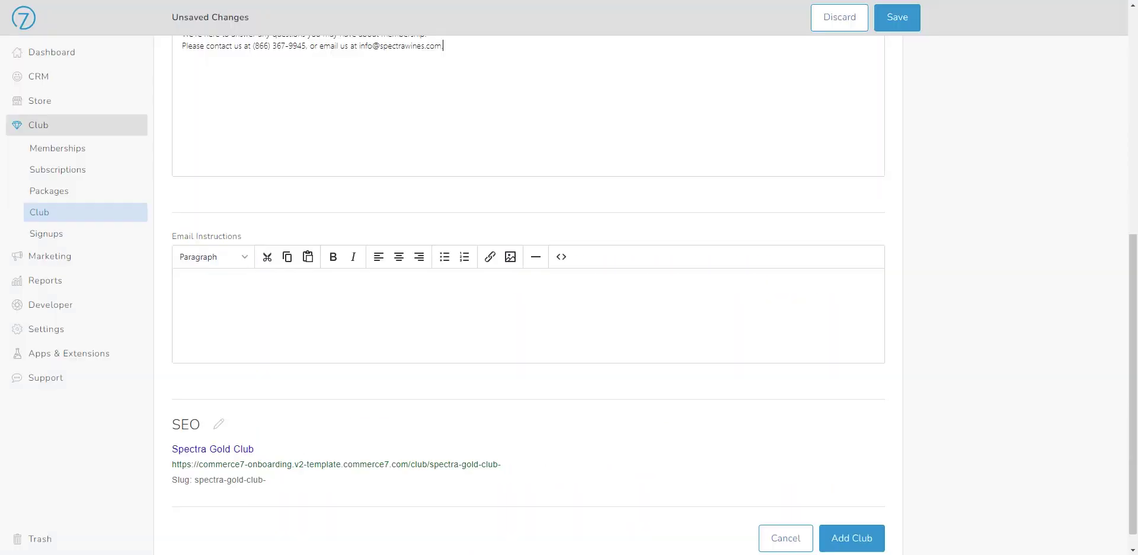
# Save the club with Add Club and open Spectra Gold Club from the clubs list to review it
pyautogui.scroll(-1, 652, 356)
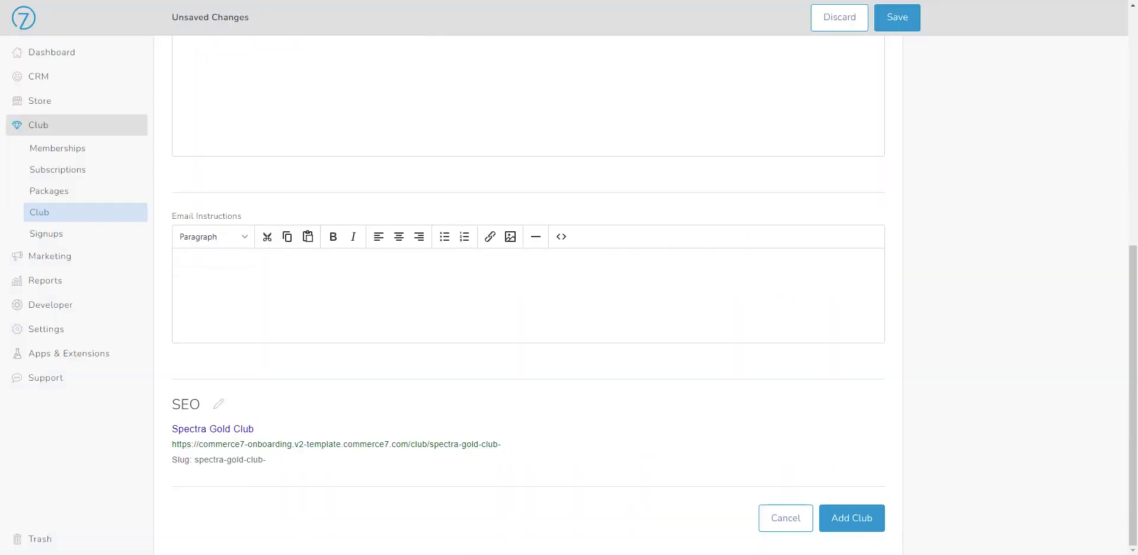
pyautogui.click(839, 531)
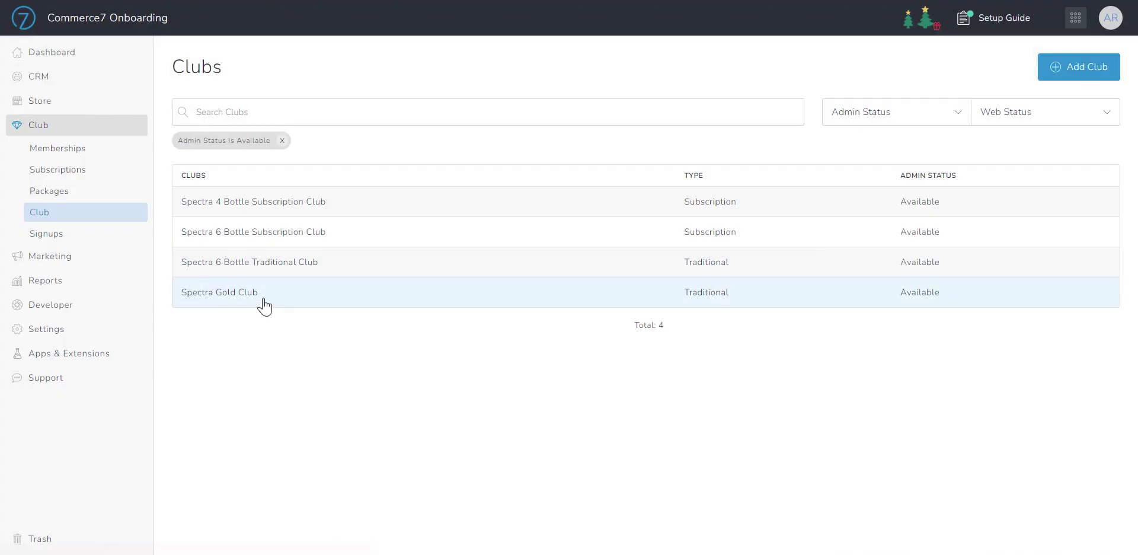
pyautogui.click(264, 299)
pyautogui.scroll(-6, 264, 299)
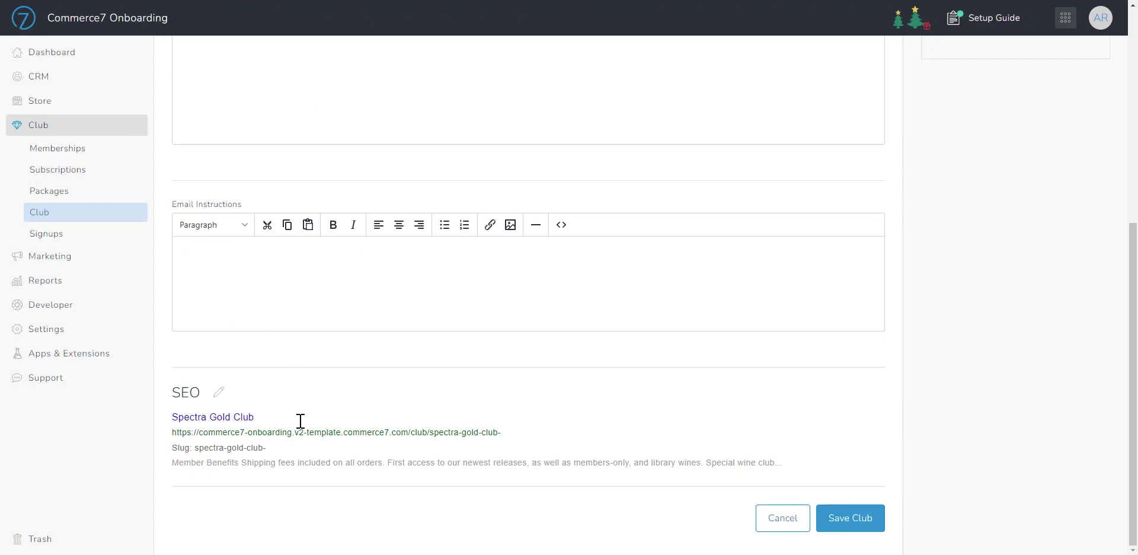
pyautogui.scroll(10, 301, 421)
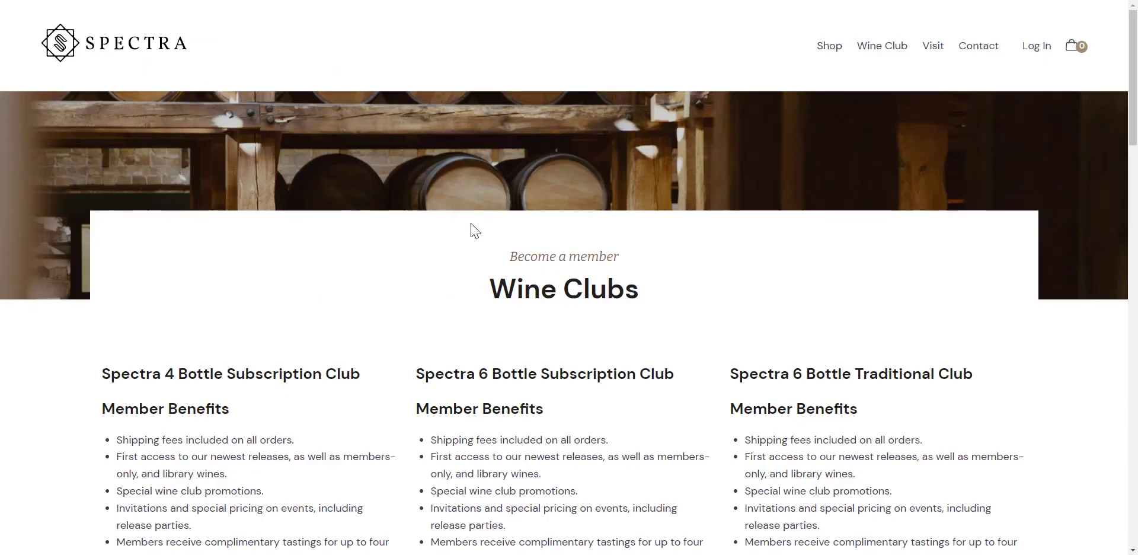
pyautogui.scroll(-10, 474, 230)
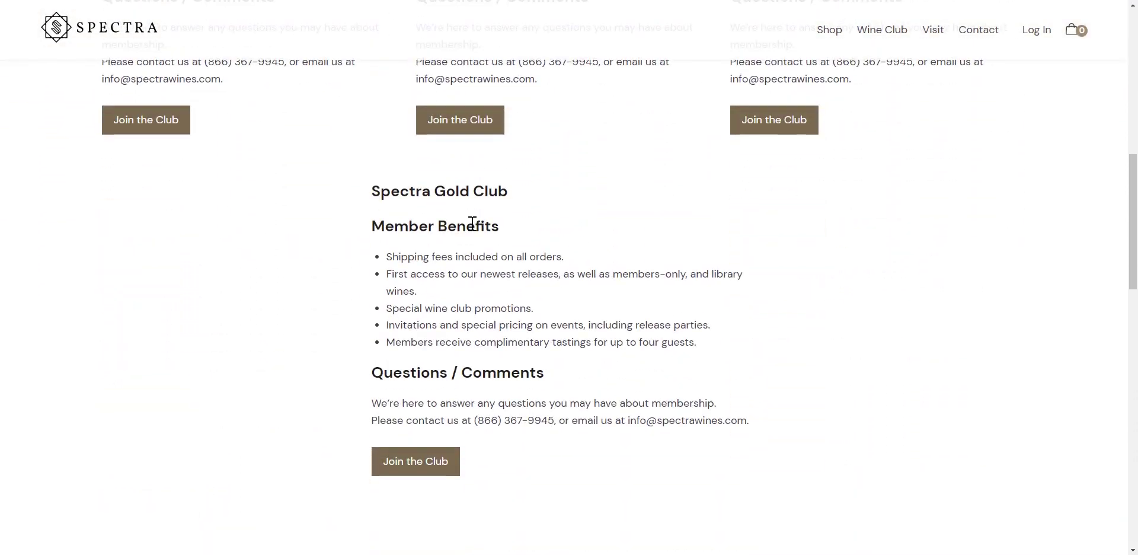
# Choose Join the Club in the Spectra Gold Club section of the storefront Wine Clubs page
pyautogui.scroll(1, 473, 222)
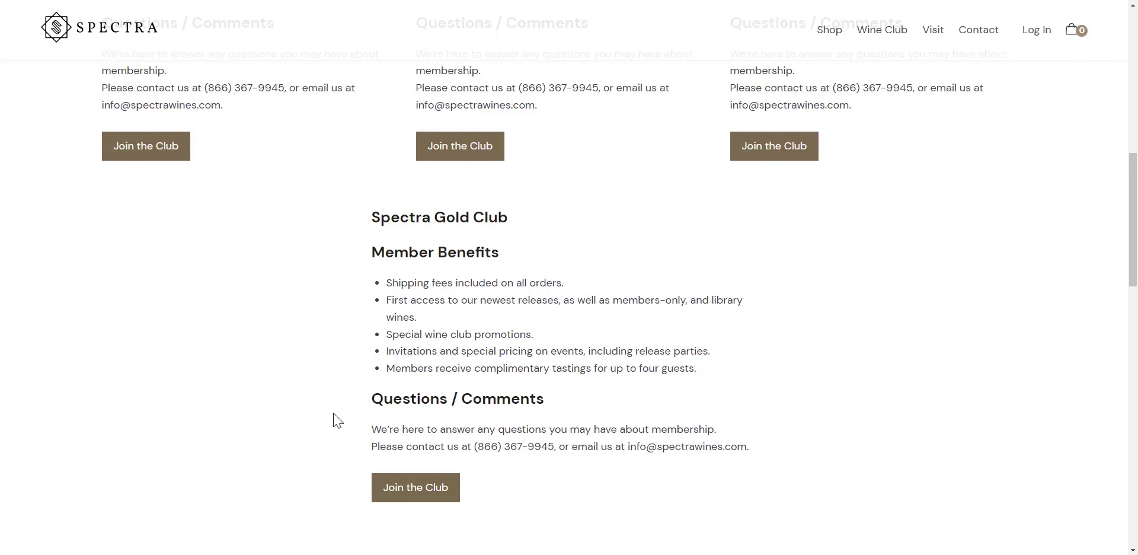
pyautogui.click(439, 495)
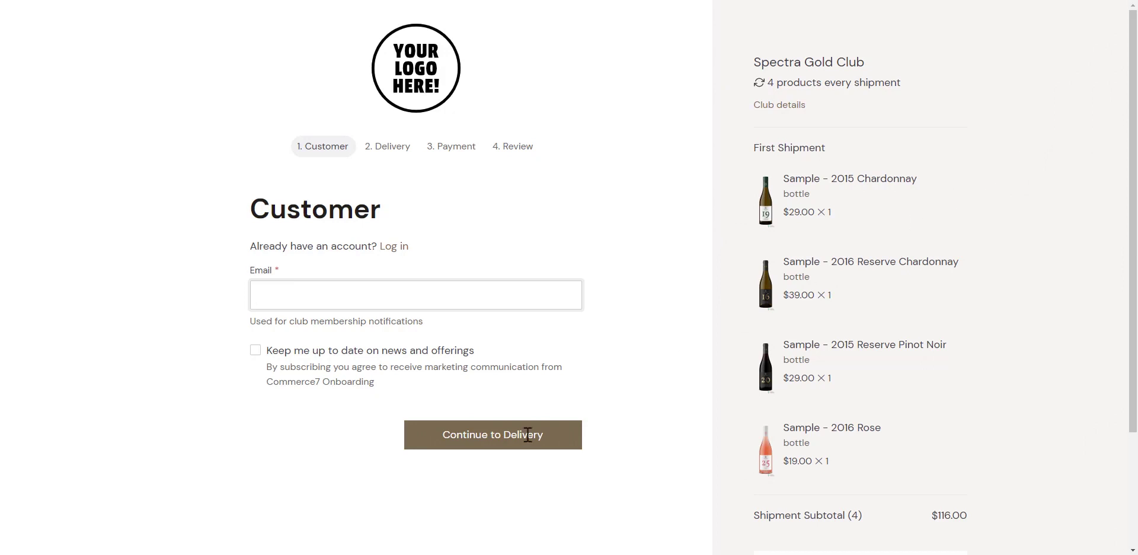
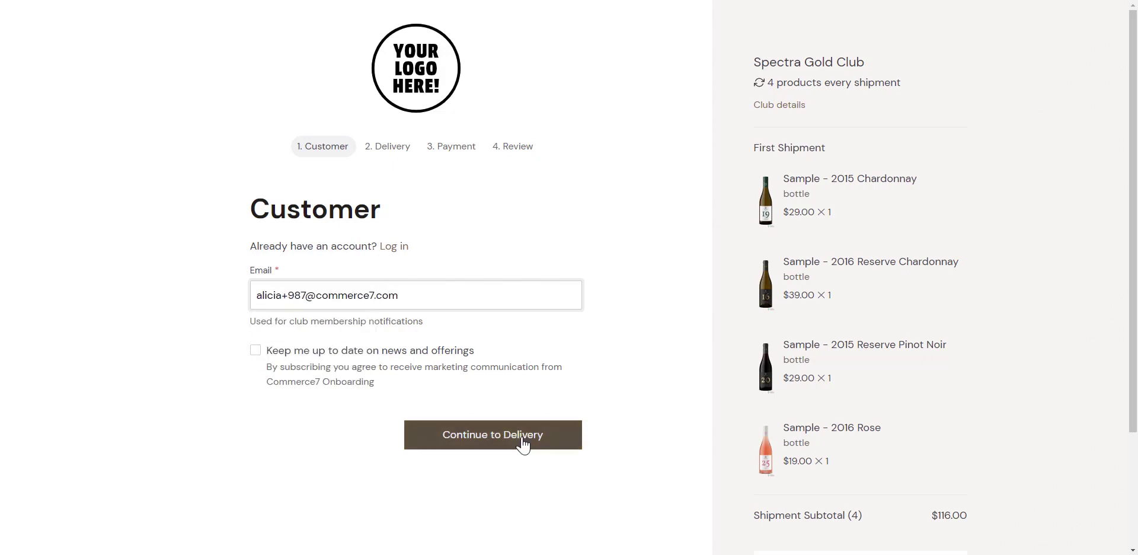
# Enter the customer's e-mail, continue to Delivery, and keep Shipping as the delivery method after trying Pickup
pyautogui.click(522, 438)
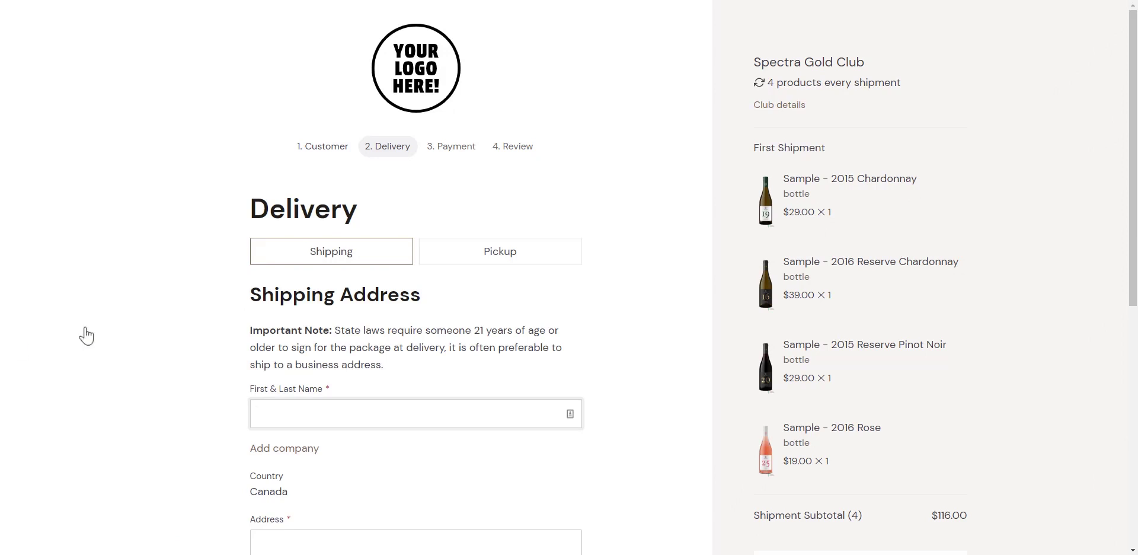
pyautogui.click(500, 255)
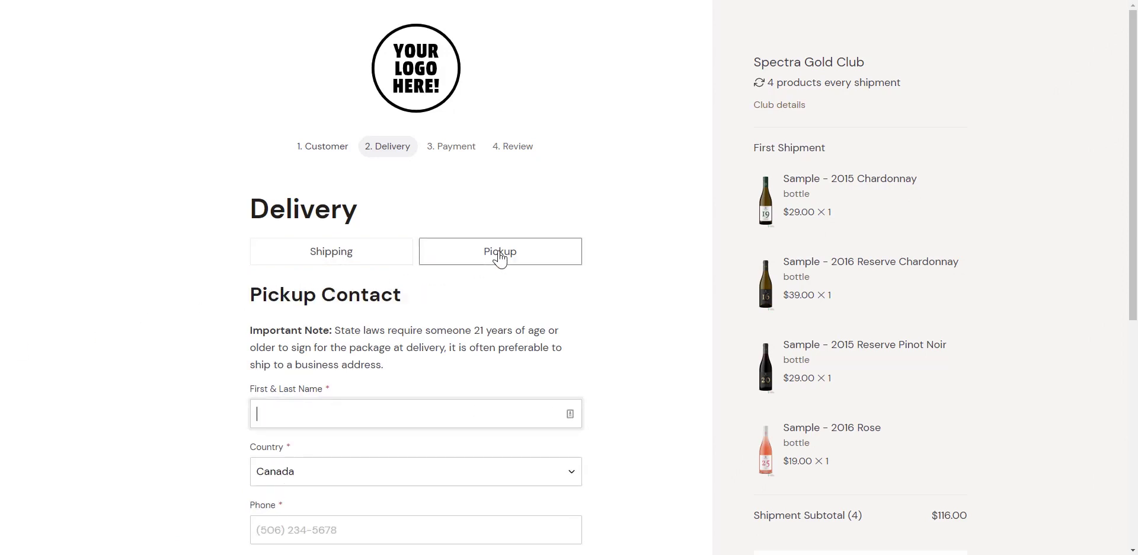
pyautogui.click(368, 256)
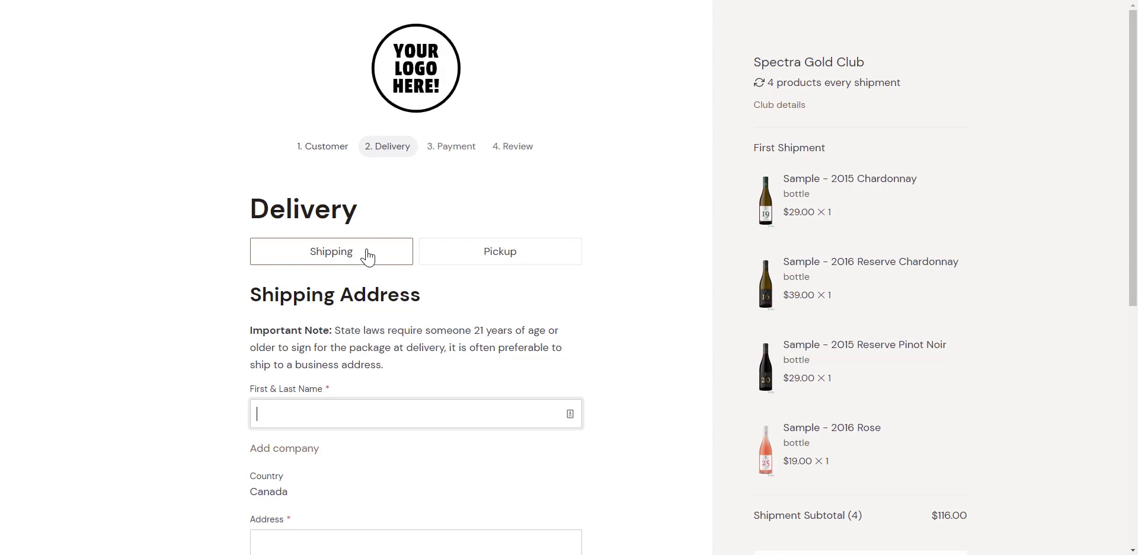
# Fill in the customer's full name, street address, Vancouver postal code and phone number
pyautogui.scroll(-3, 367, 256)
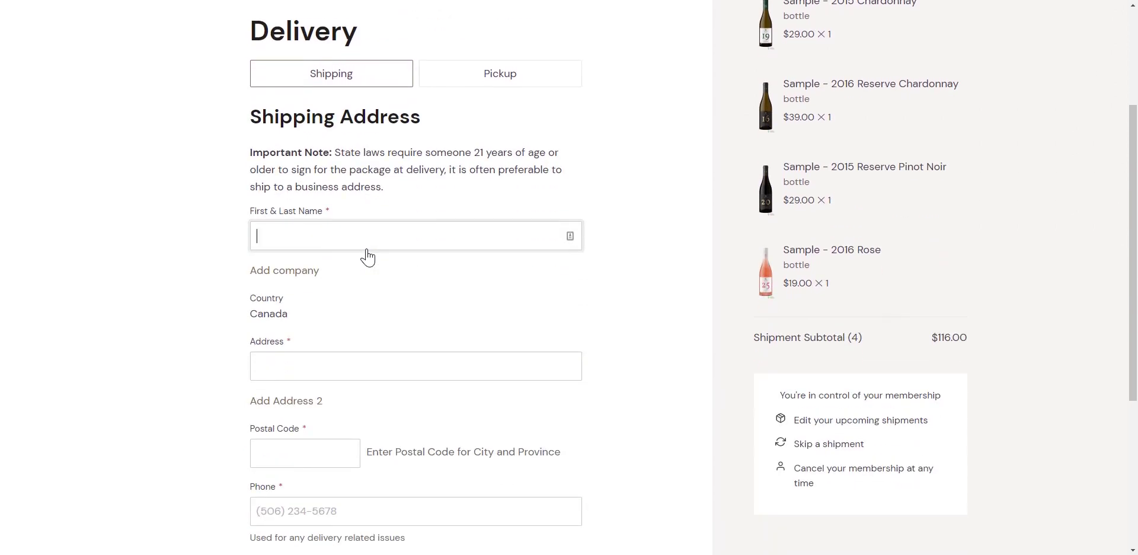
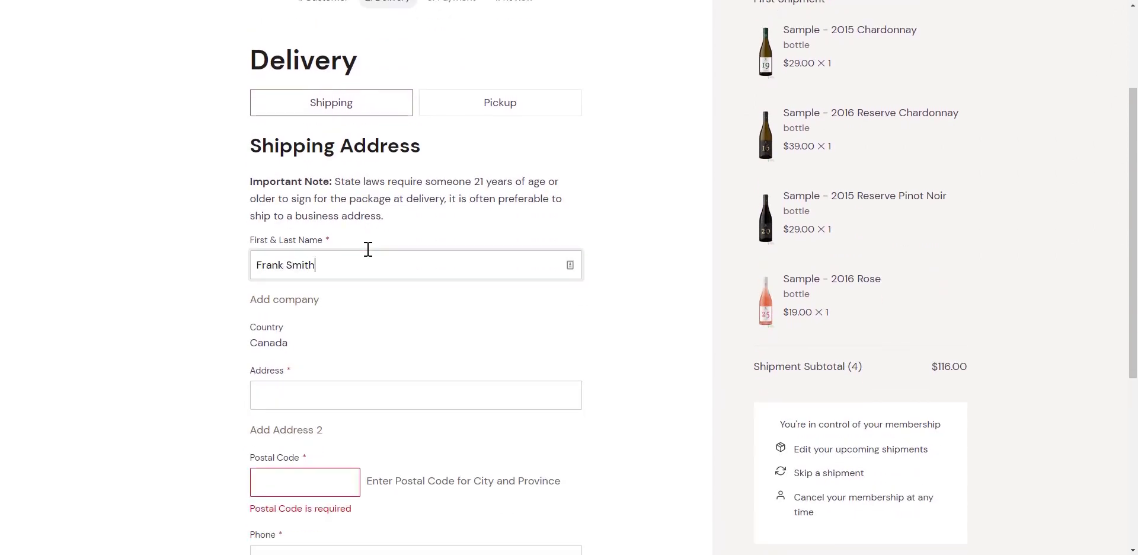
pyautogui.press('Tab')
pyautogui.press('Tab')
pyautogui.write('12')
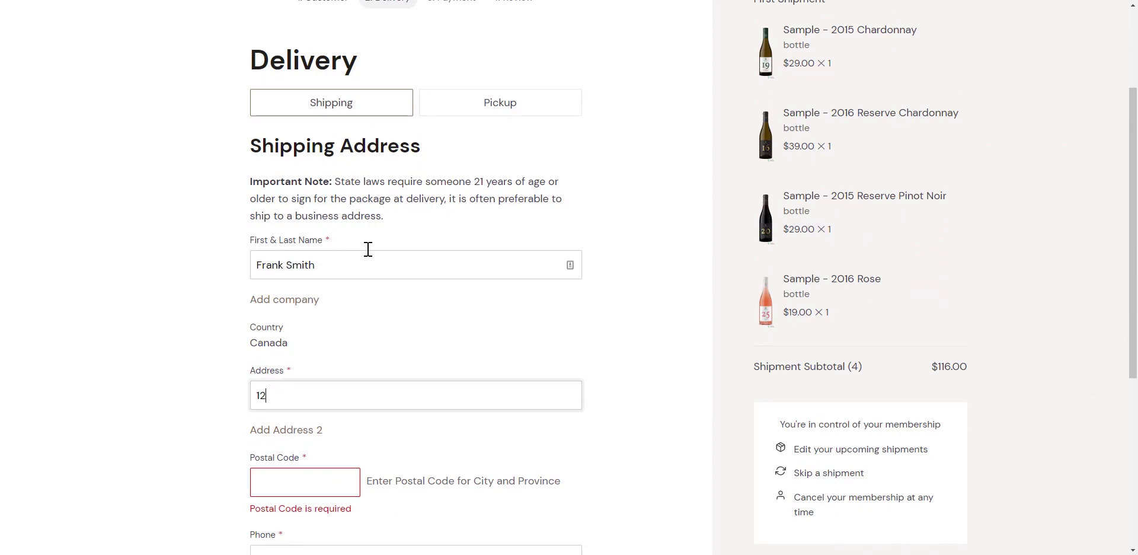
pyautogui.write('34 Main Street')
pyautogui.press('Tab')
pyautogui.press('Tab')
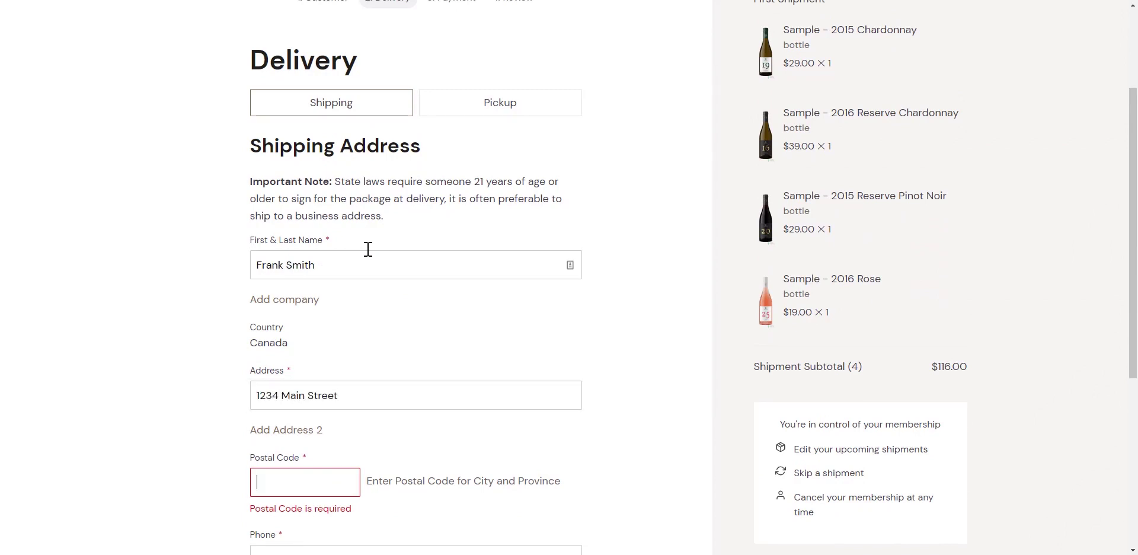
pyautogui.write('V6G 0B6')
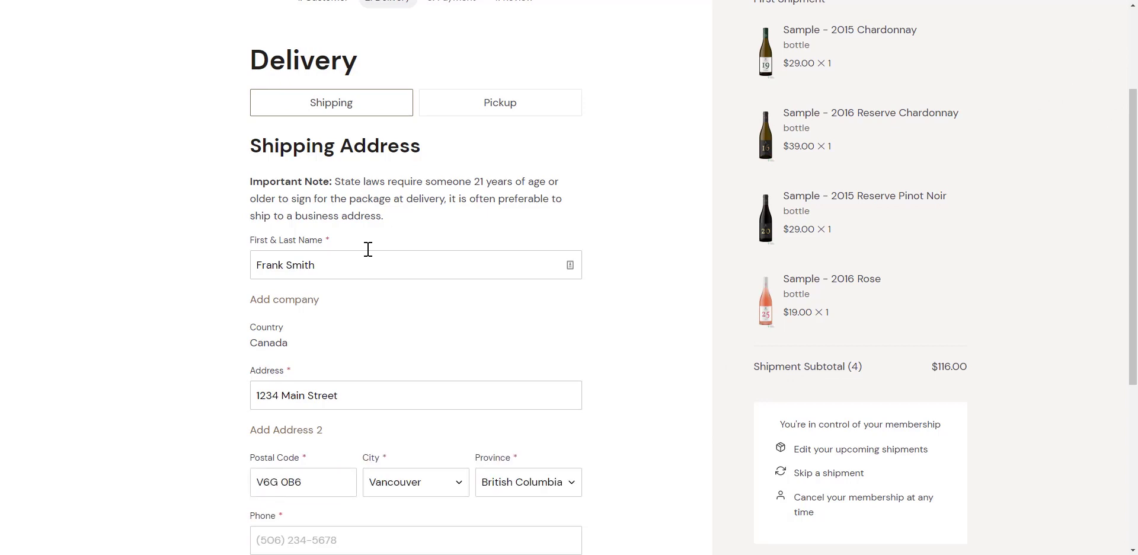
pyautogui.press('Tab')
pyautogui.press('Tab')
pyautogui.press('Tab')
pyautogui.write('619) 55')
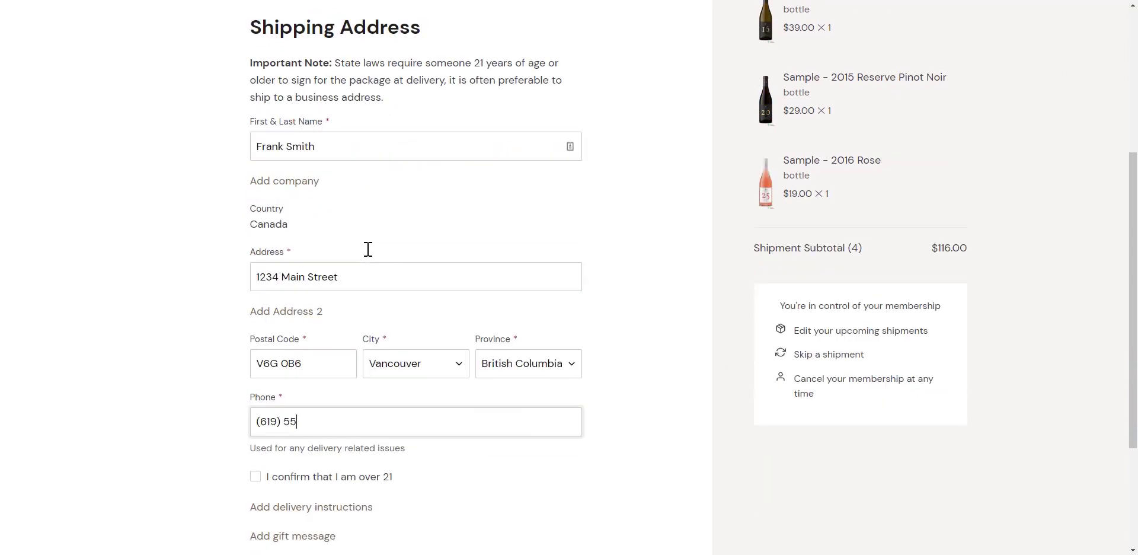
pyautogui.write('5-2222')
# Confirm the customer is over 21, add delivery instructions and gift message fields, and continue to Payment
pyautogui.scroll(-1, 368, 249)
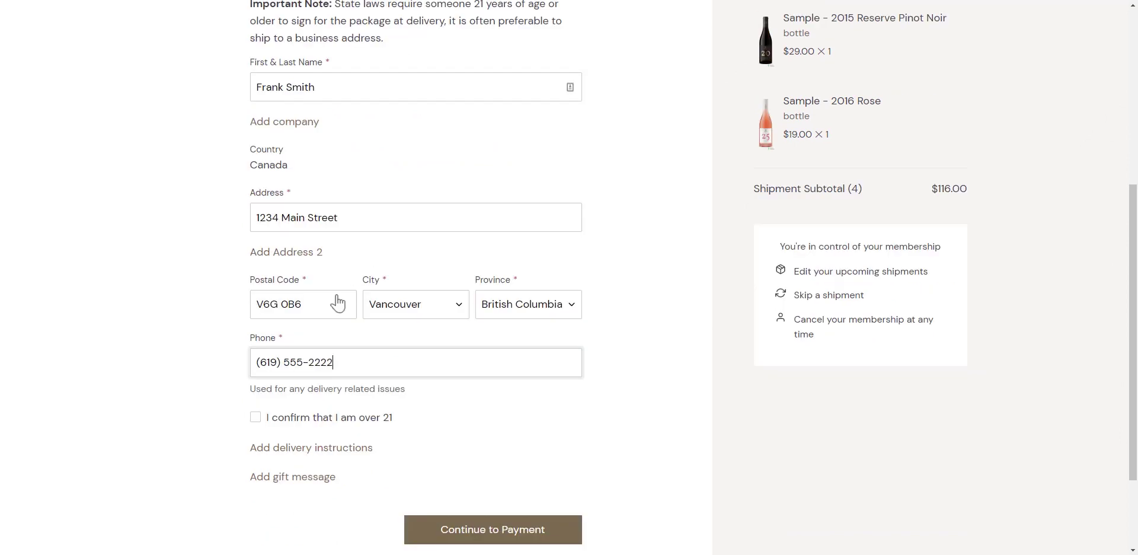
pyautogui.click(255, 418)
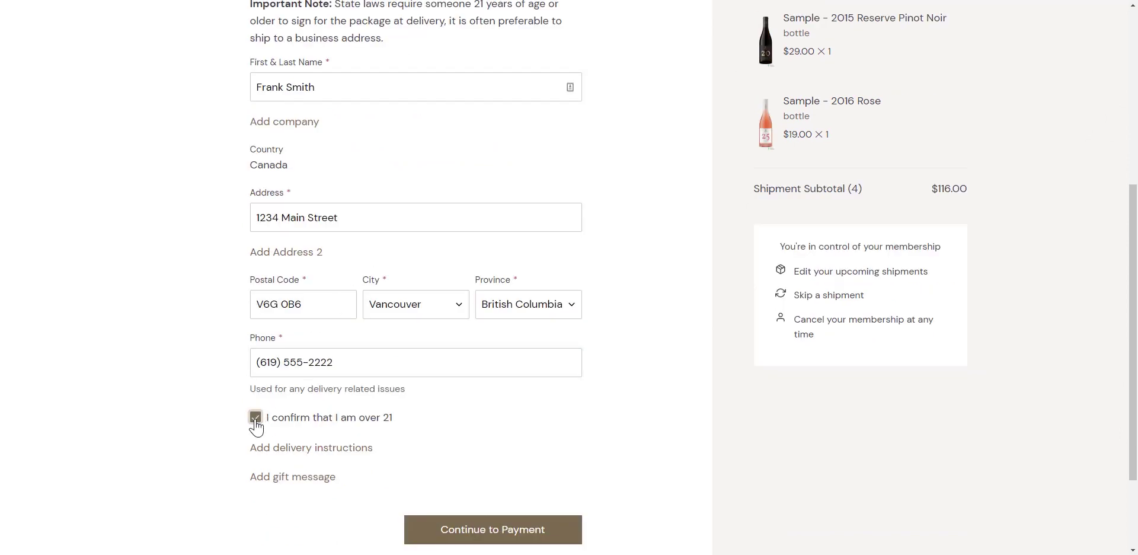
pyautogui.click(346, 449)
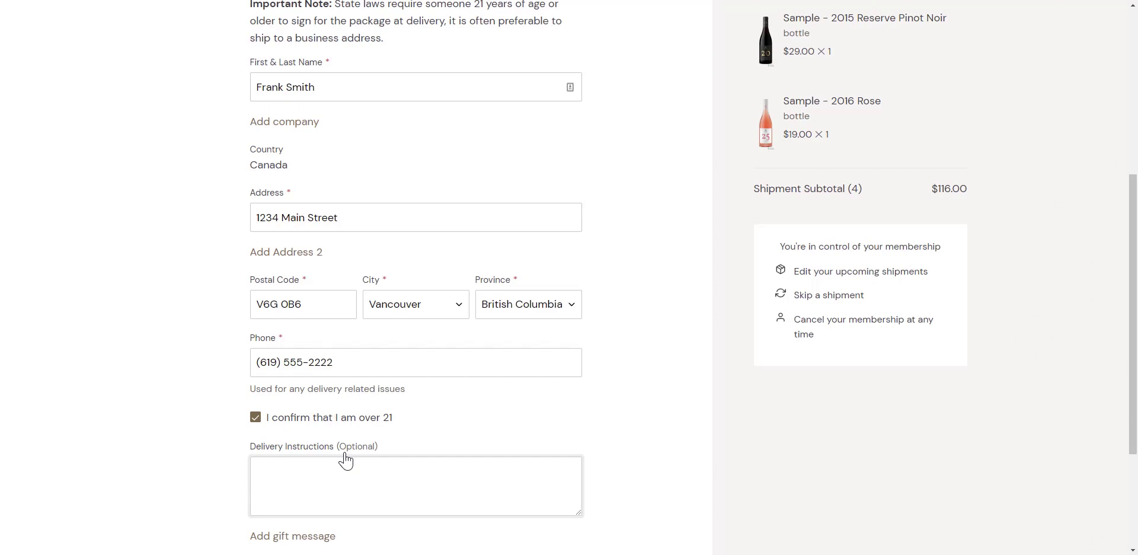
pyautogui.scroll(-2, 347, 460)
pyautogui.click(327, 421)
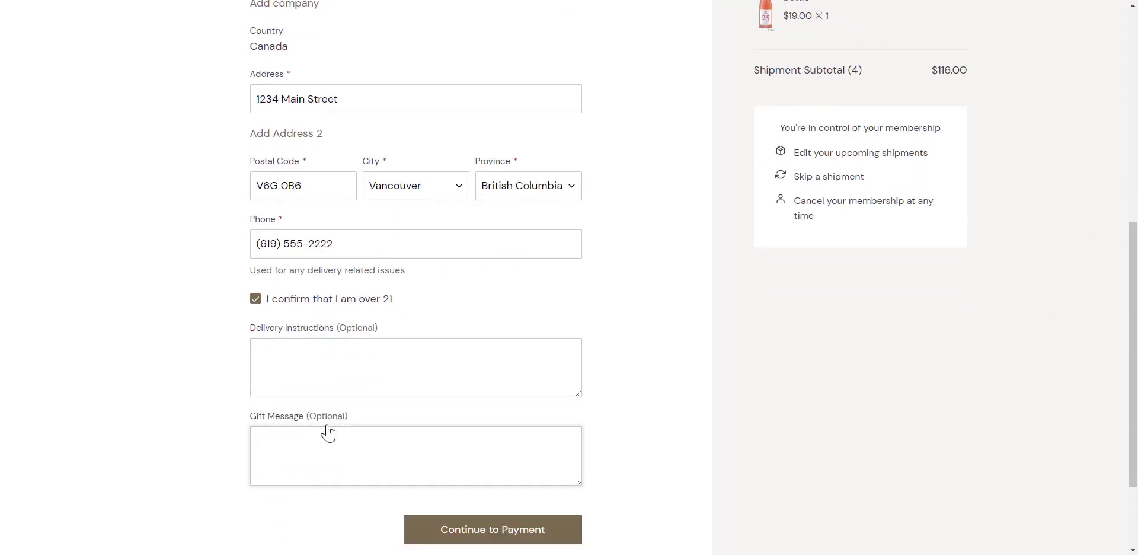
pyautogui.click(476, 541)
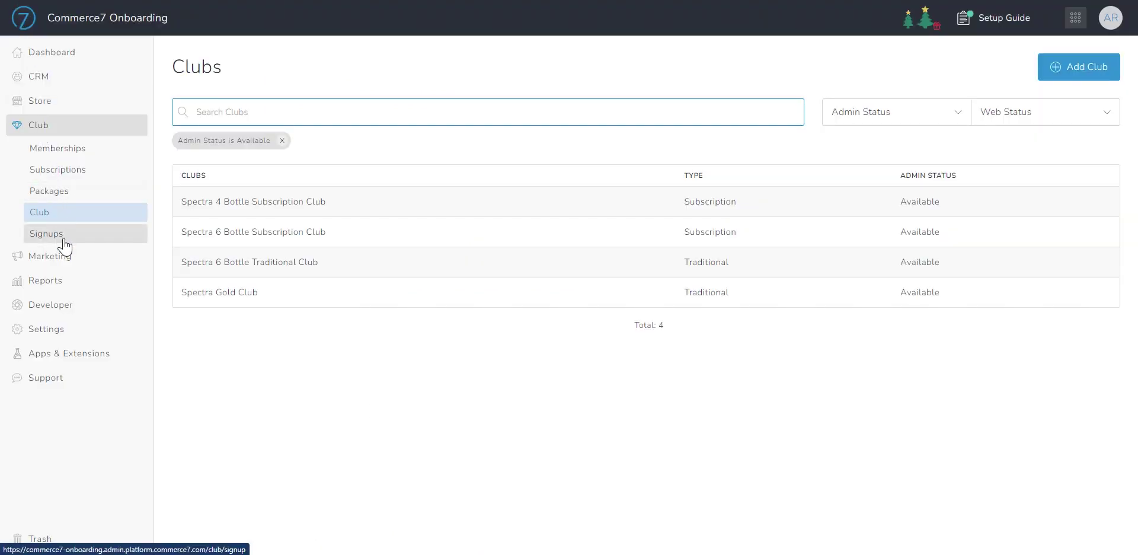
# Open Club > Signups in the admin sidebar to see the pending Spectra Gold Club signup
pyautogui.click(63, 238)
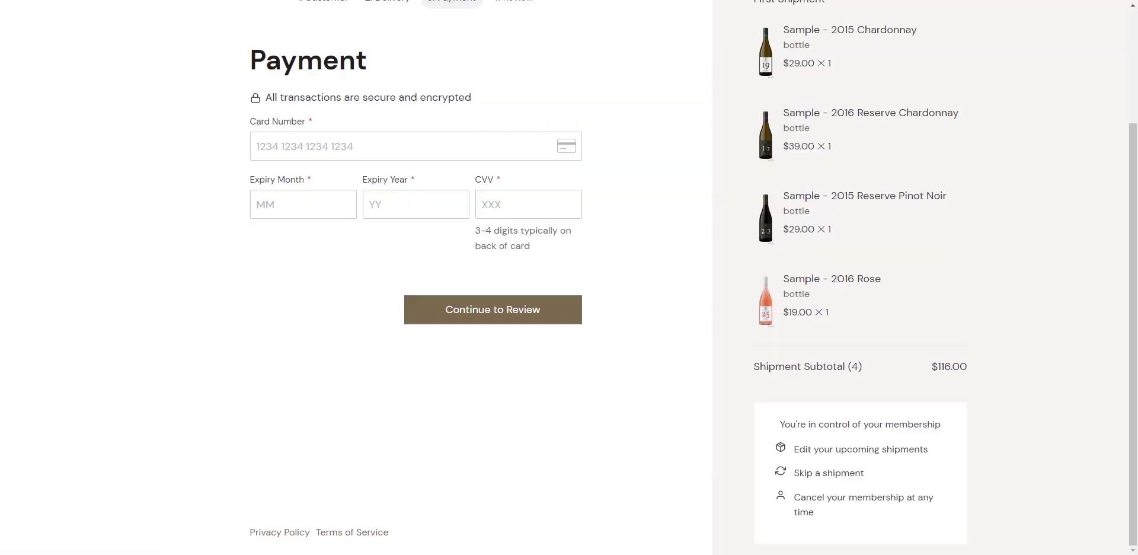
# Enter the card number, expiry month and year, and security code, then continue to Review
pyautogui.write('5')
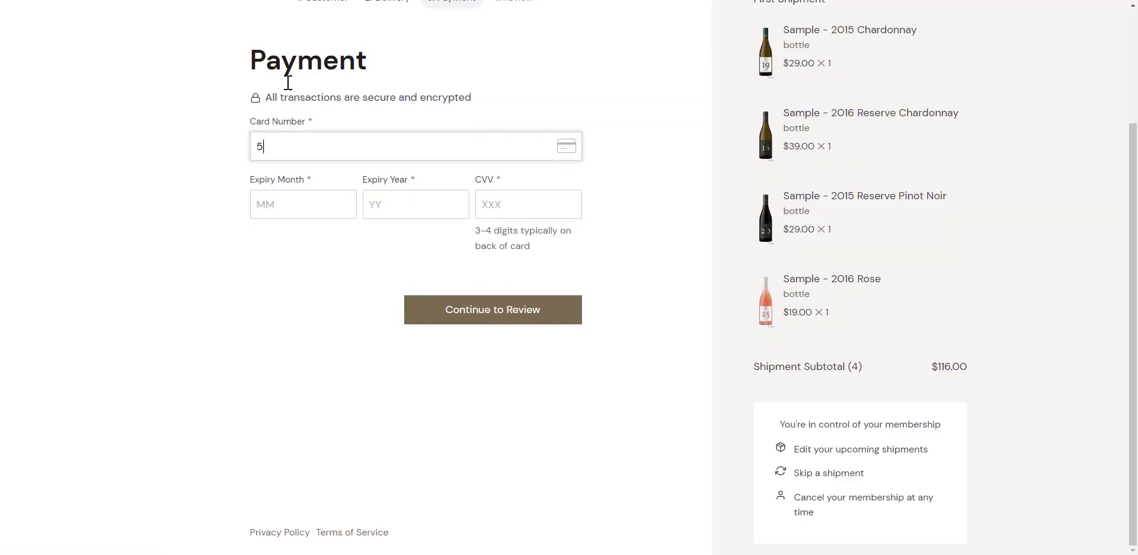
pyautogui.write('454 5454 5454 5454')
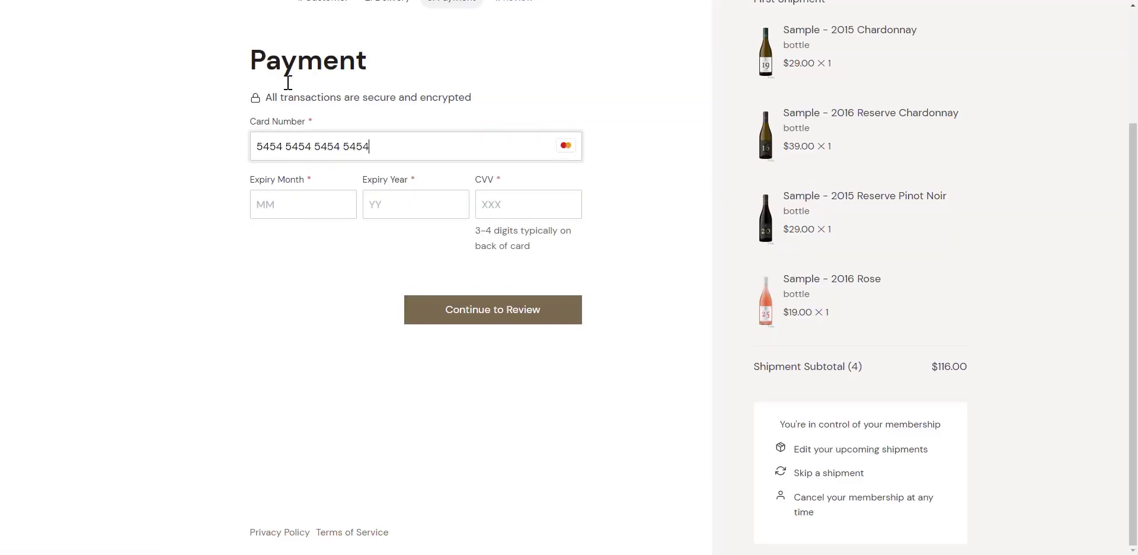
pyautogui.click(336, 201)
pyautogui.write('10')
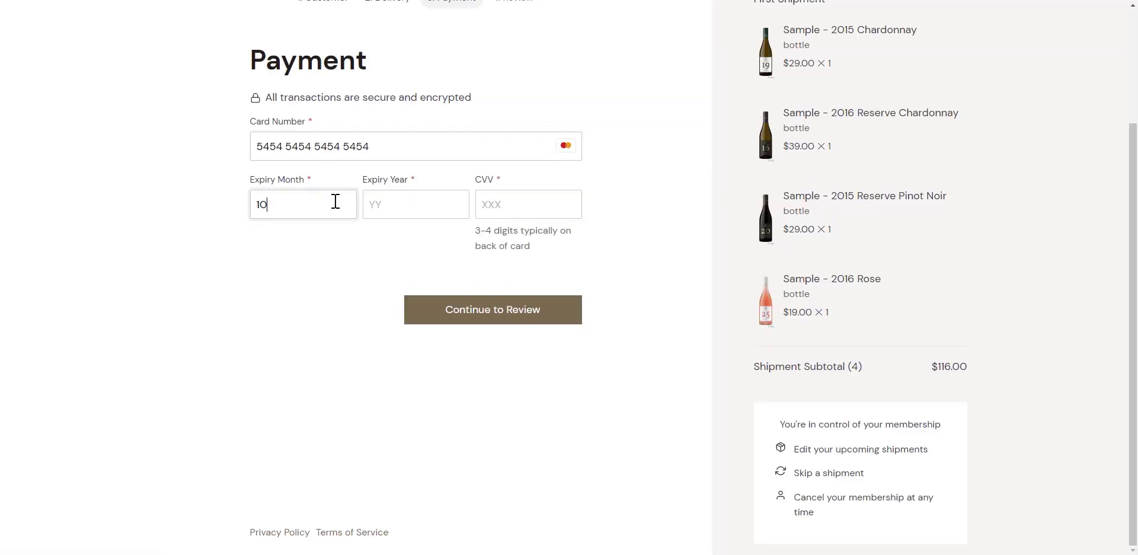
pyautogui.write('28')
pyautogui.write('123')
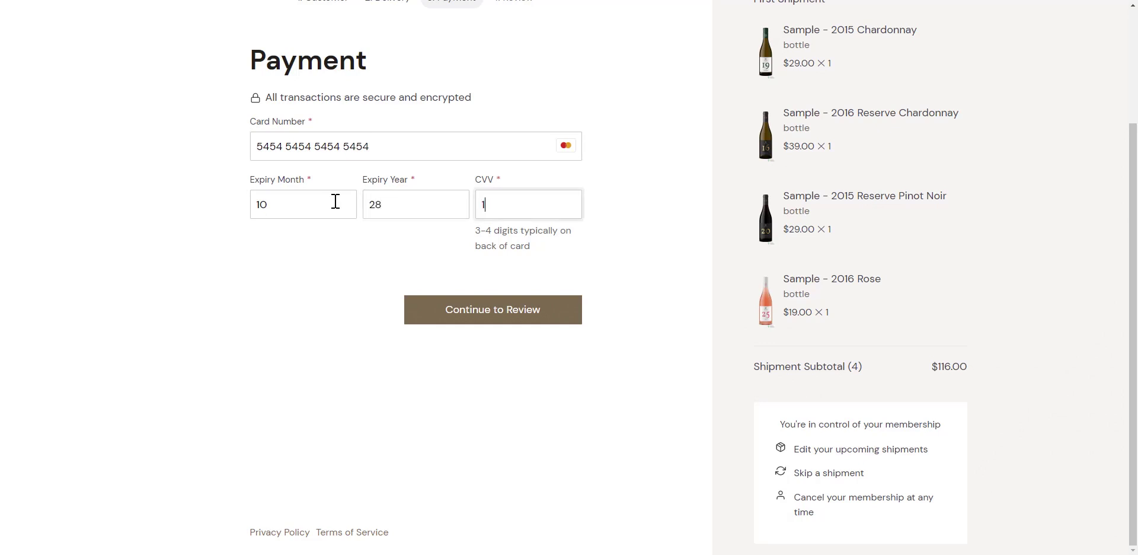
pyautogui.click(495, 310)
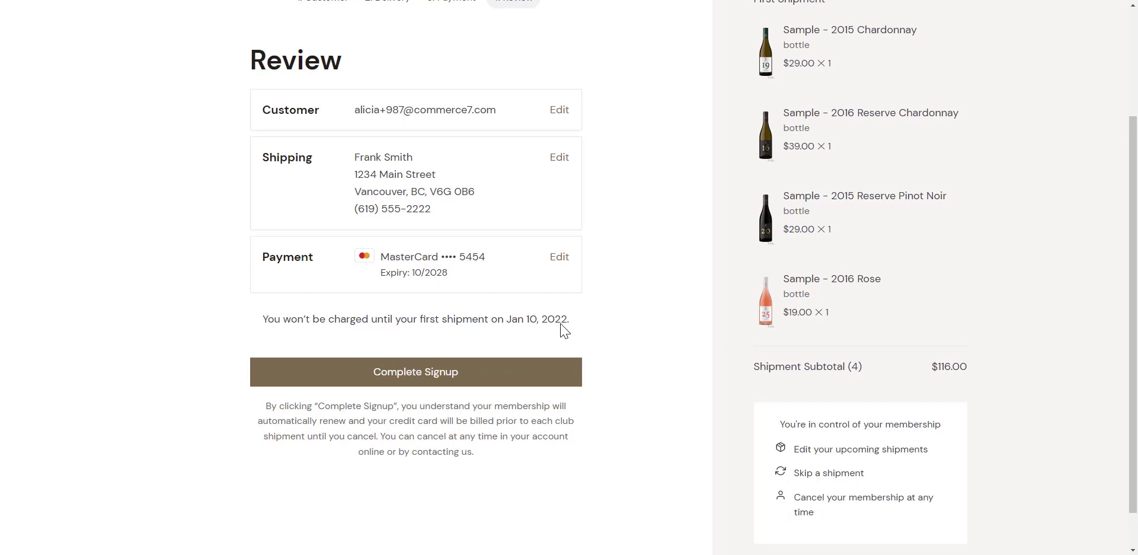
# Choose Complete Signup on the Review page to finish joining Spectra Gold Club
pyautogui.click(431, 385)
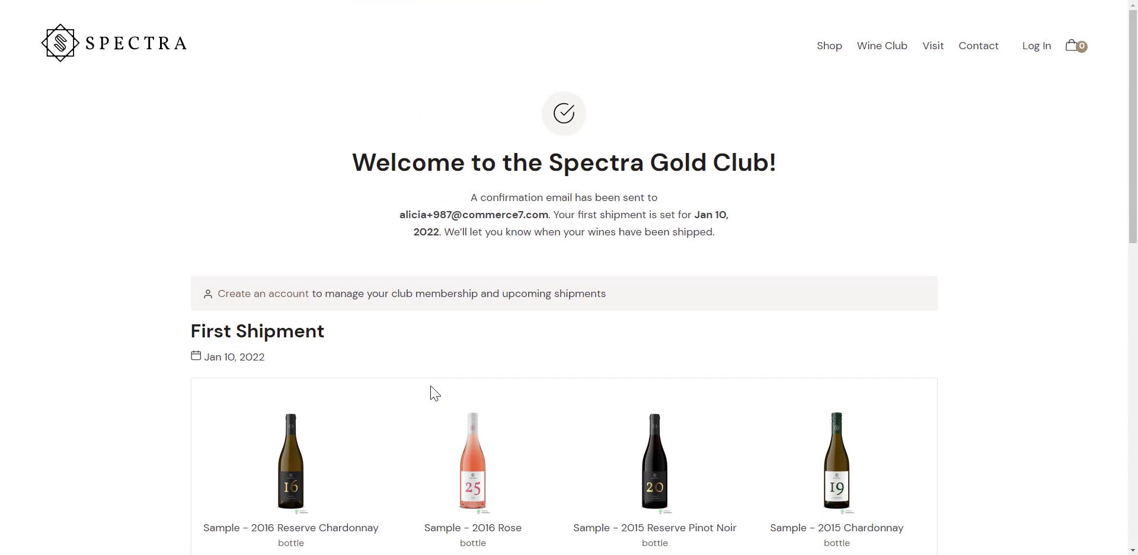
# Create a storefront account for the new member with a password, then view admin Club Memberships
pyautogui.click(284, 295)
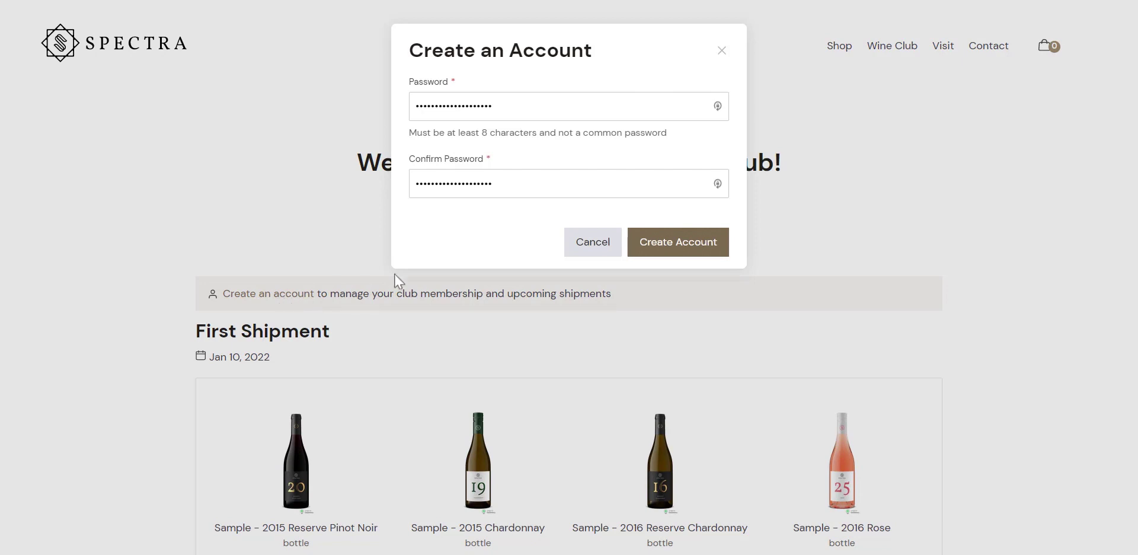
pyautogui.click(575, 243)
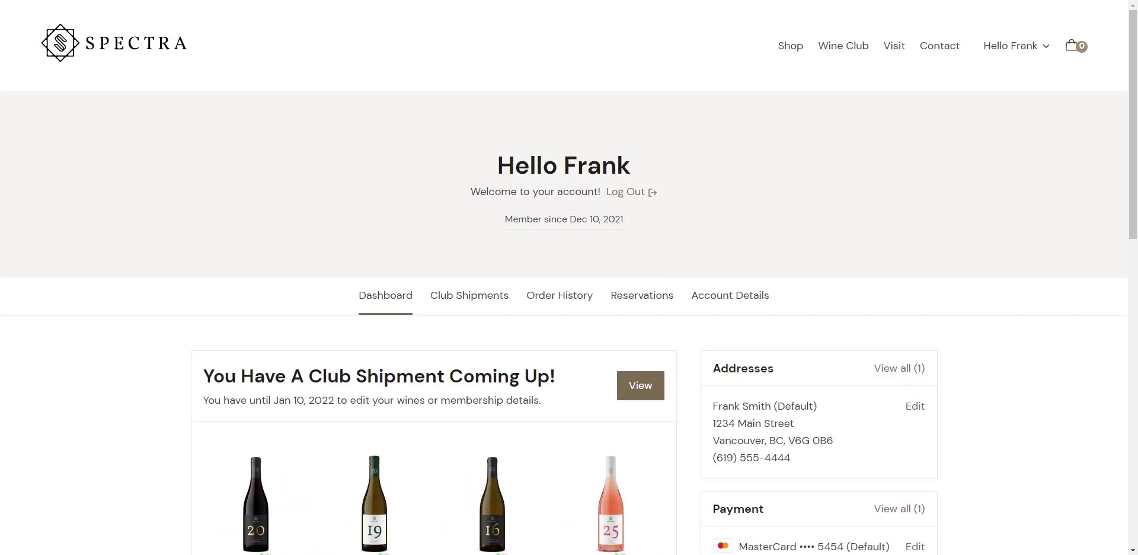
pyautogui.scroll(-3, 569, 296)
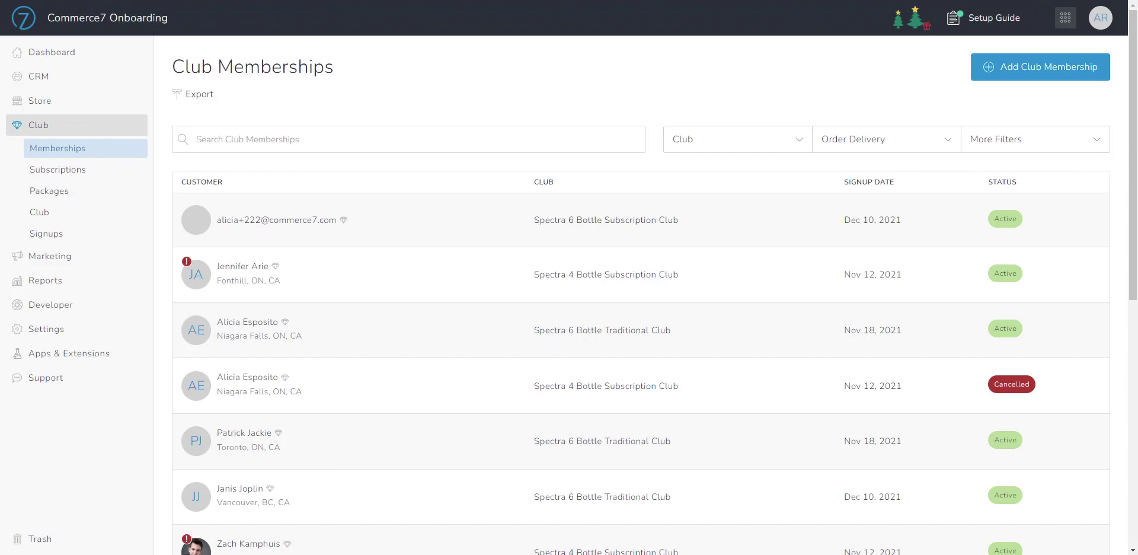
# Try the Club, Order Delivery and More Filters dropdowns, then open the customer's Spectra 6 Bottle Traditional Club membership
pyautogui.click(71, 156)
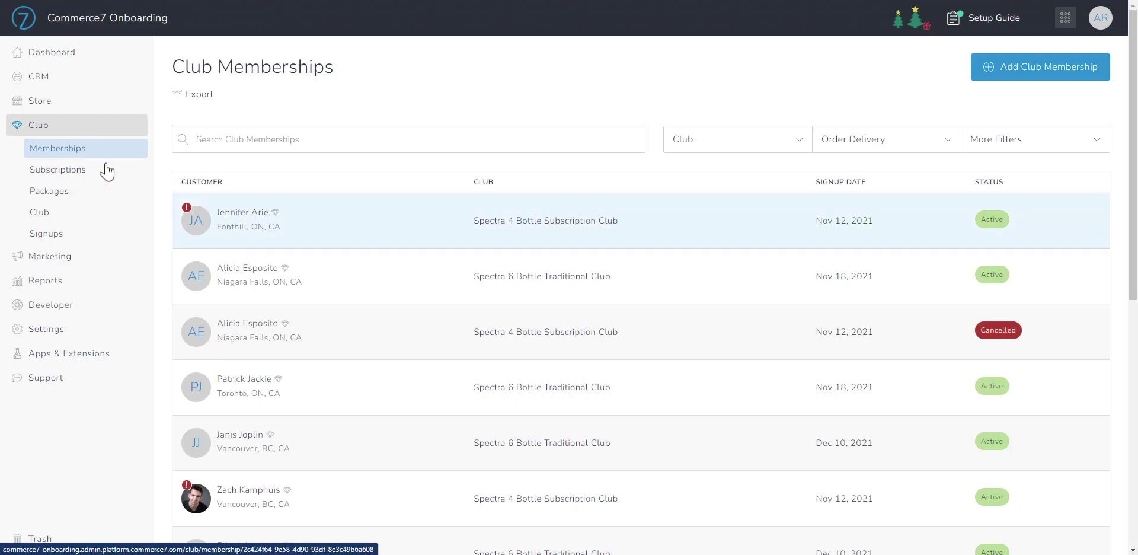
pyautogui.scroll(-3, 689, 334)
pyautogui.scroll(3, 691, 337)
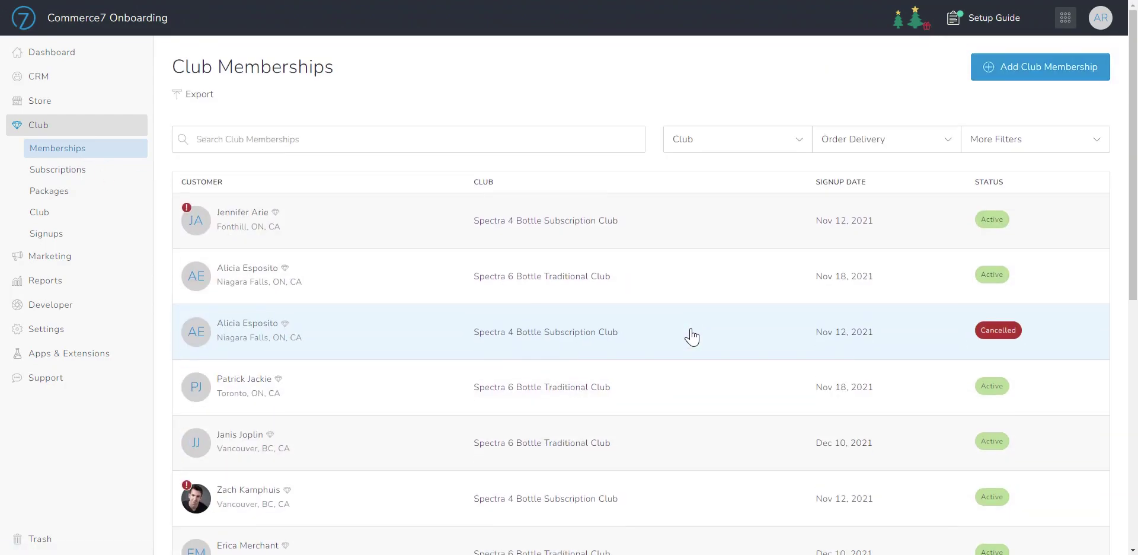
pyautogui.click(718, 144)
pyautogui.click(727, 144)
pyautogui.click(881, 145)
pyautogui.click(881, 145)
pyautogui.click(1011, 147)
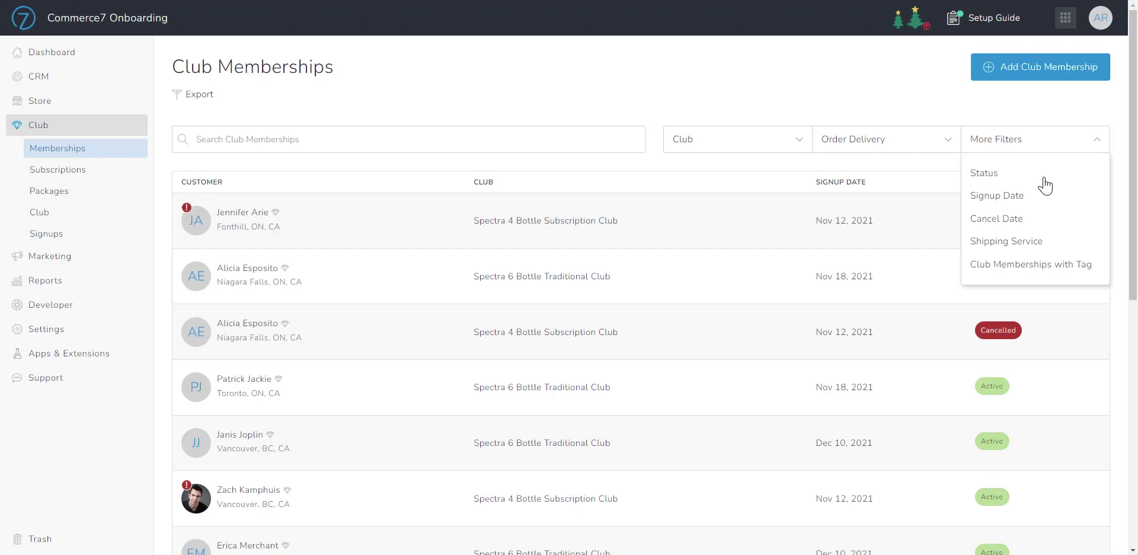
pyautogui.click(1041, 148)
pyautogui.click(531, 297)
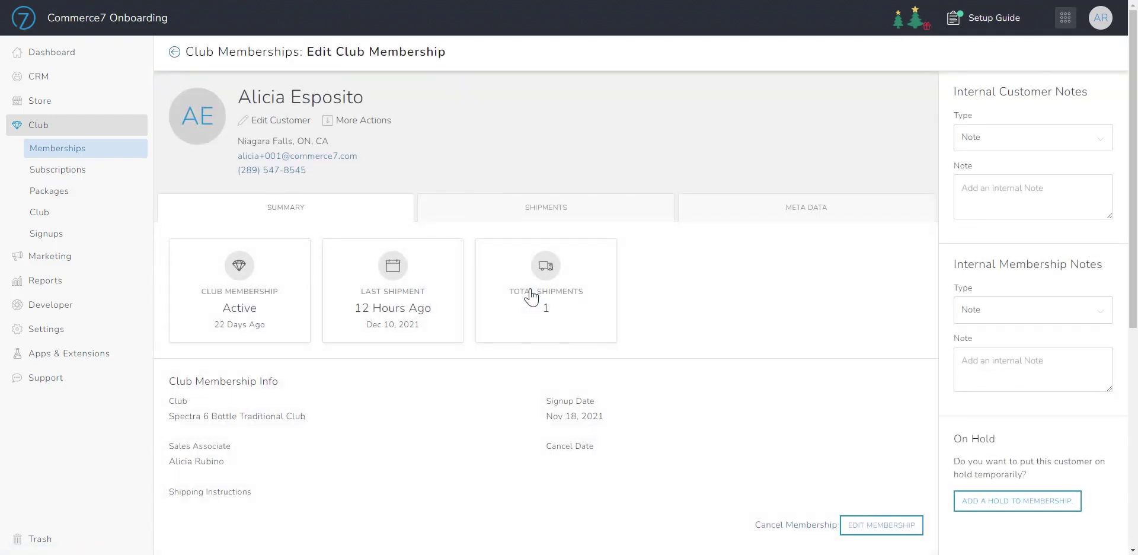
pyautogui.click(377, 121)
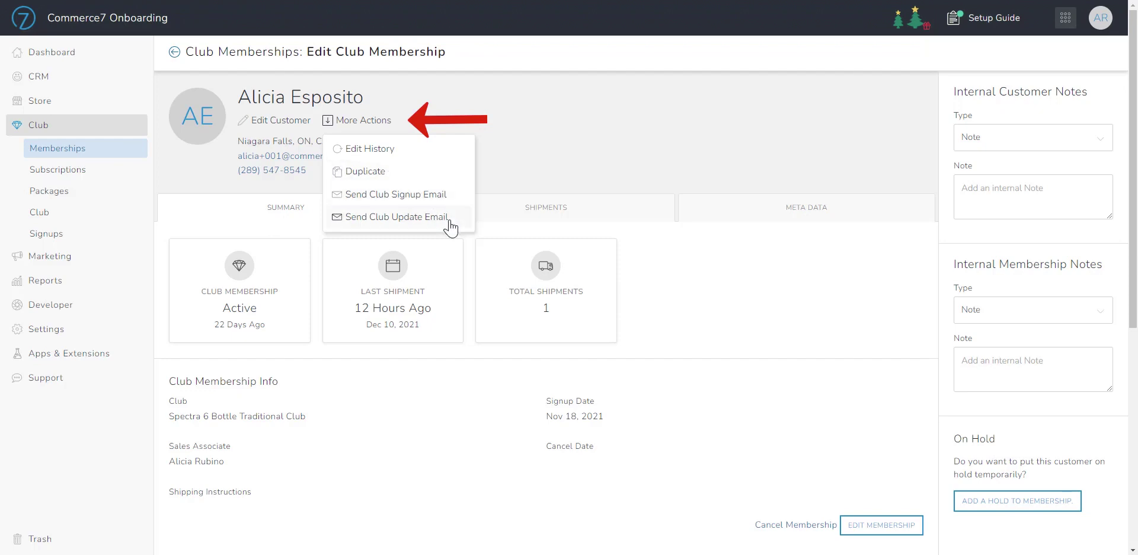
pyautogui.click(1047, 145)
pyautogui.click(1047, 146)
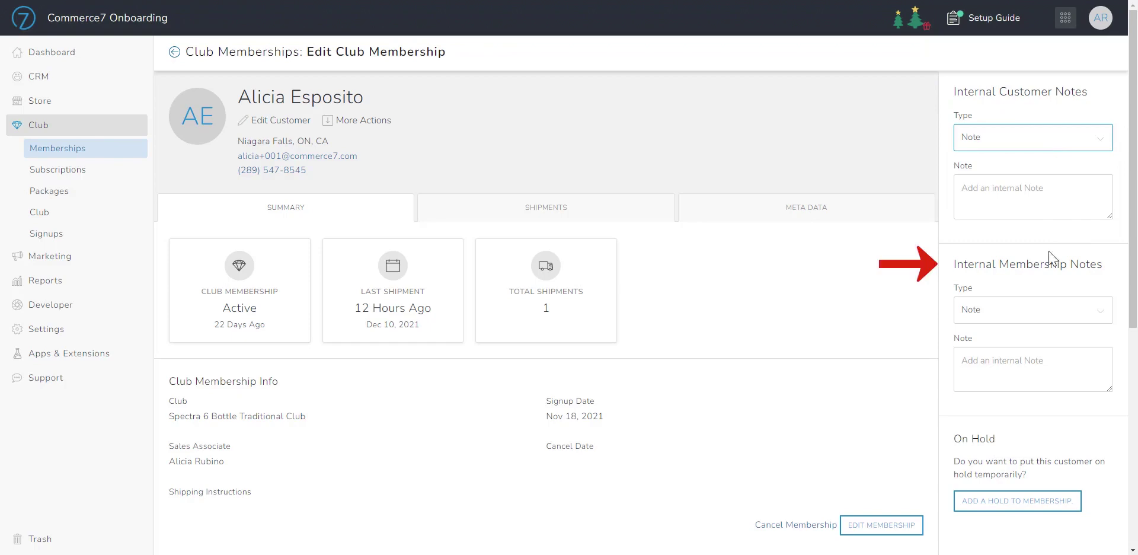
pyautogui.click(1070, 311)
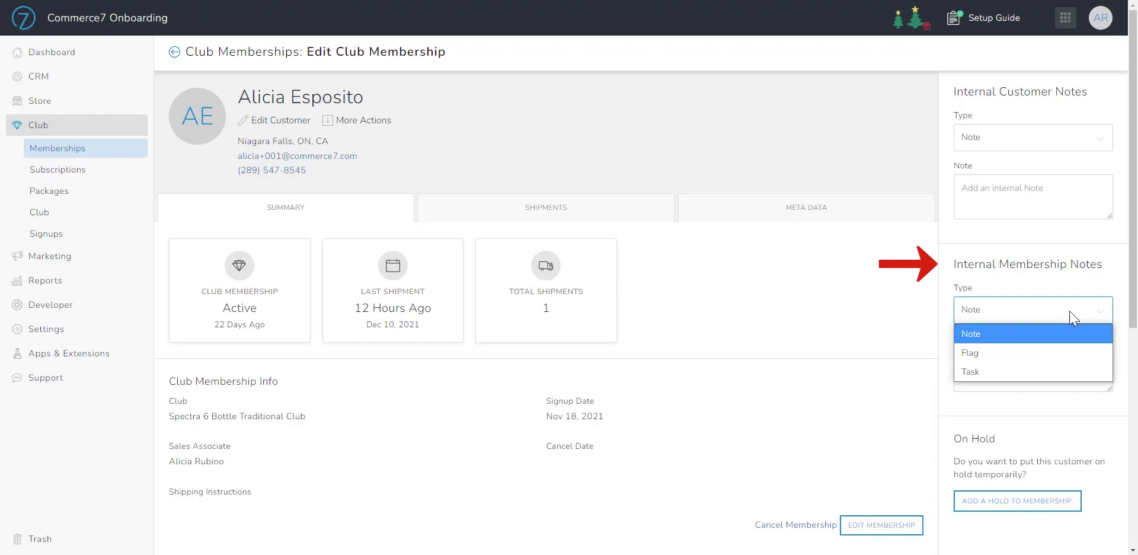
pyautogui.click(1071, 312)
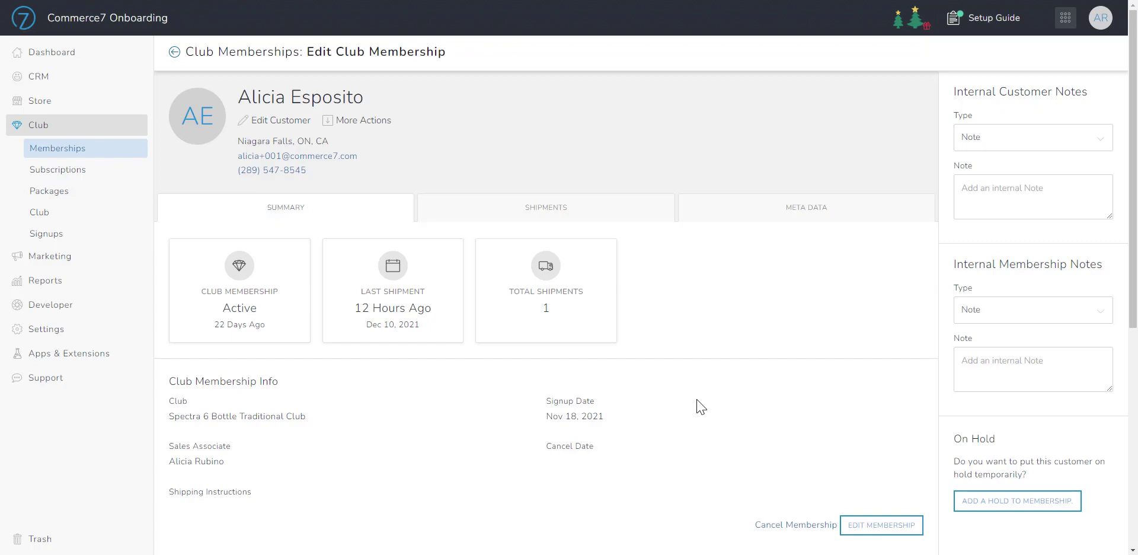
pyautogui.scroll(-2, 700, 404)
pyautogui.click(876, 414)
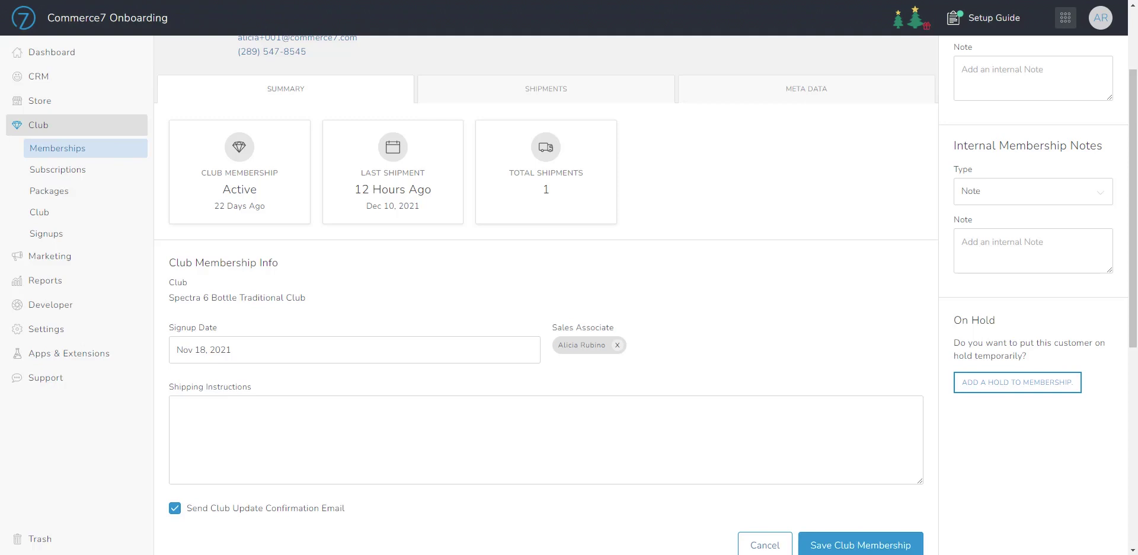
pyautogui.scroll(-2, 315, 419)
pyautogui.click(748, 431)
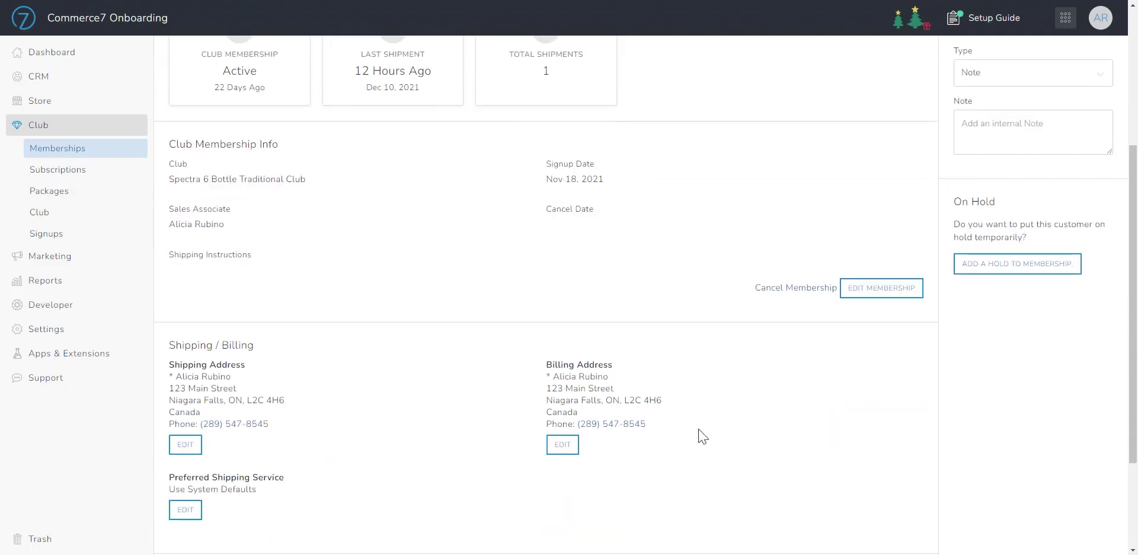
pyautogui.scroll(-2, 486, 457)
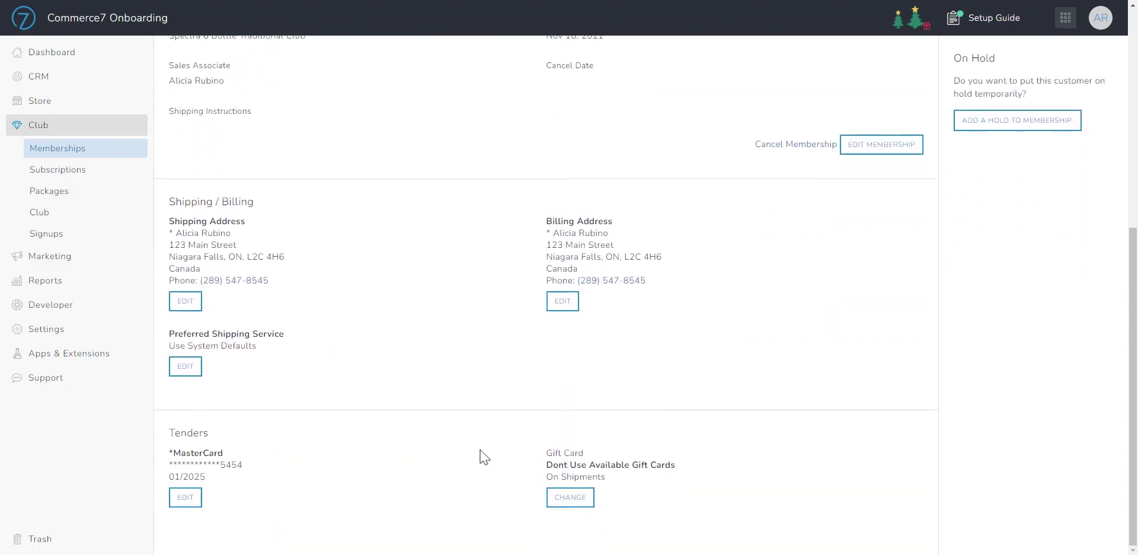
# Keep the preferred shipping service on Use System Defaults and close the window unchanged
pyautogui.click(186, 367)
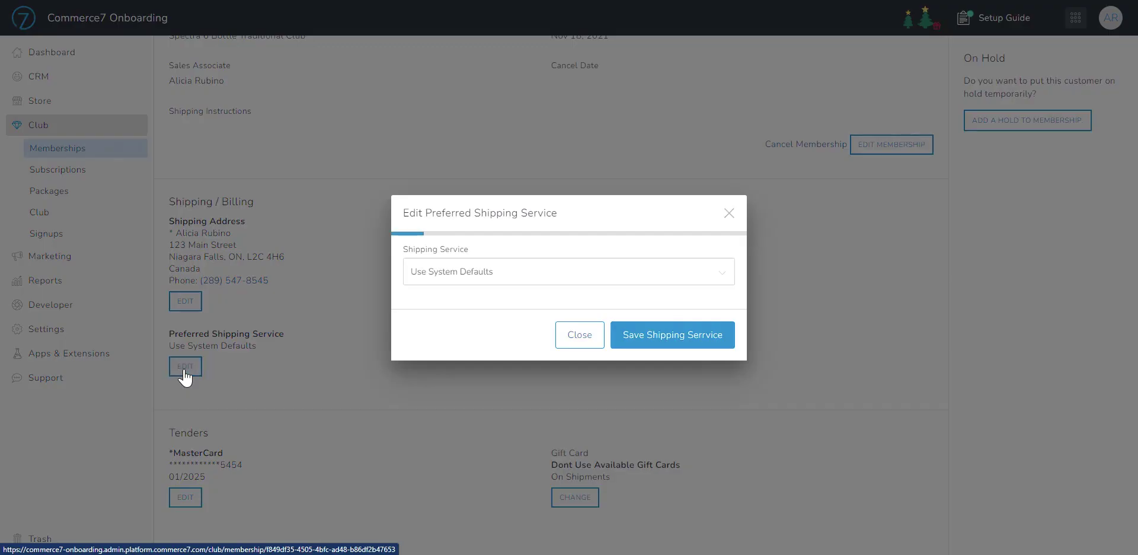
pyautogui.click(580, 275)
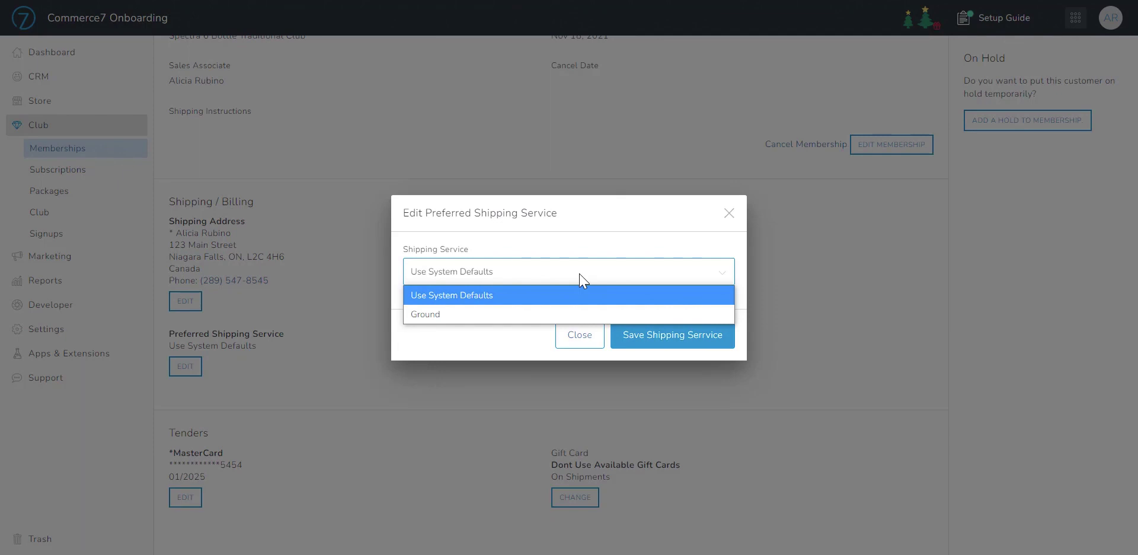
pyautogui.click(578, 274)
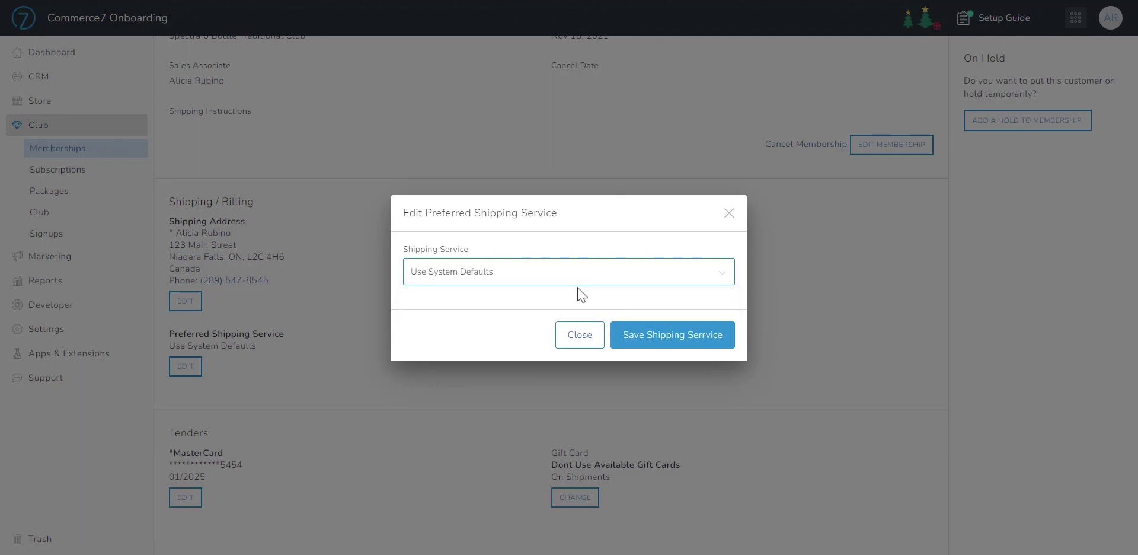
pyautogui.click(579, 336)
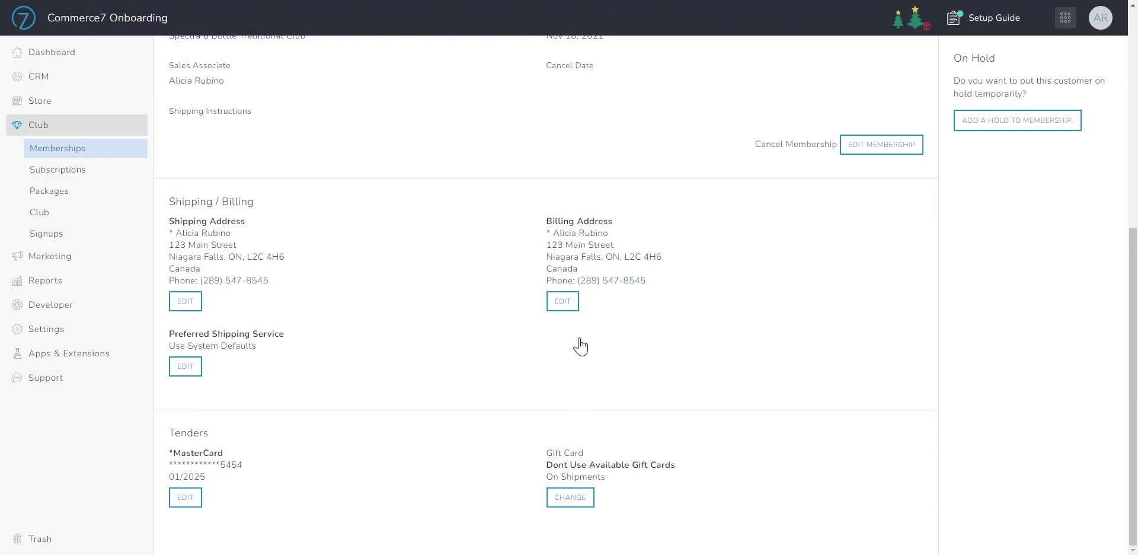
# Review the membership's shipments, then start the Cancel Club Membership form
pyautogui.scroll(6, 580, 346)
pyautogui.click(578, 219)
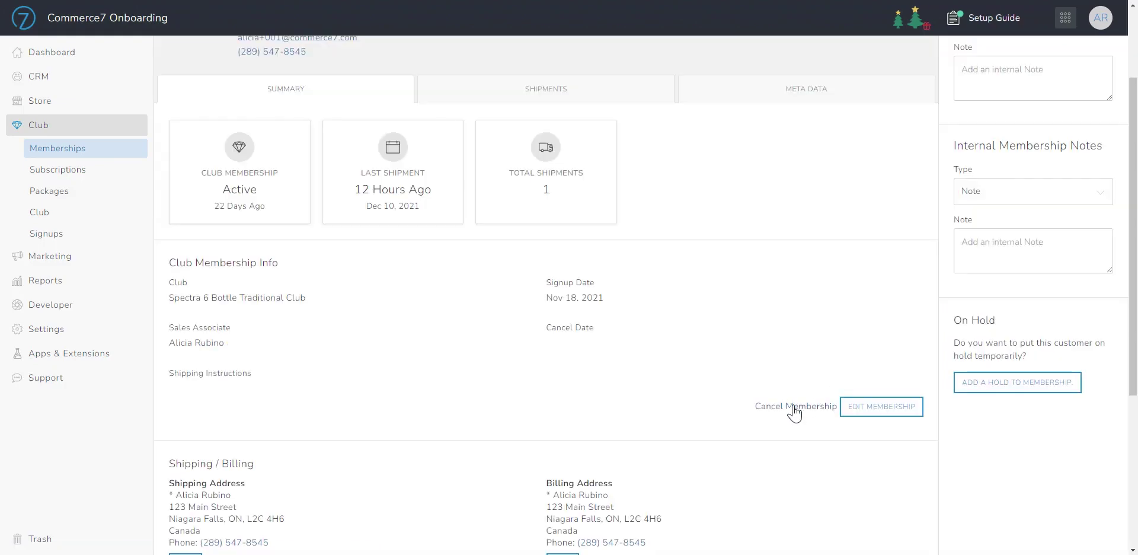
pyautogui.click(794, 409)
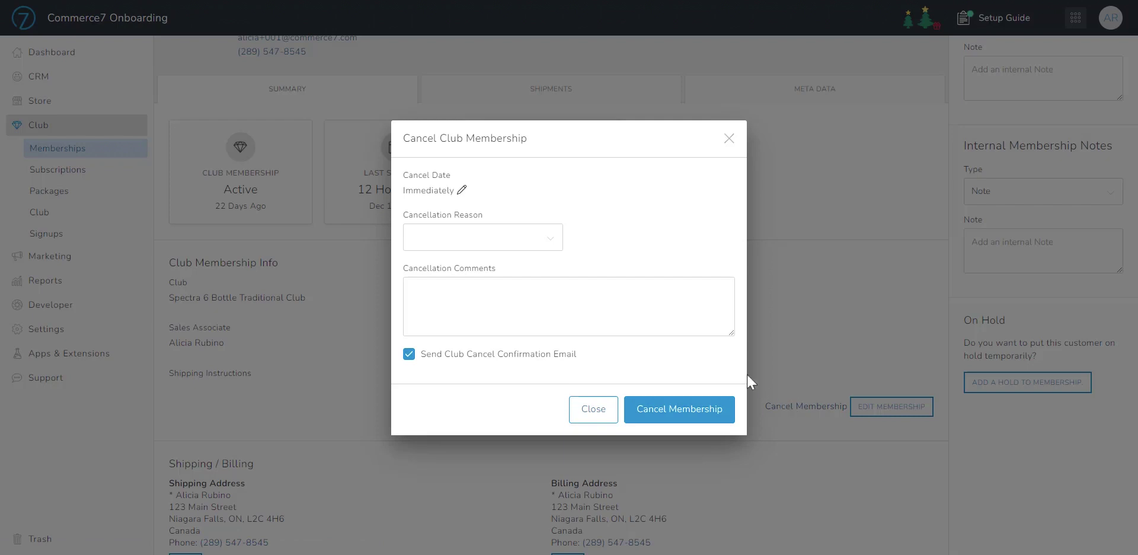
# Review the cancellation reasons, then close the form without cancelling the membership
pyautogui.click(545, 242)
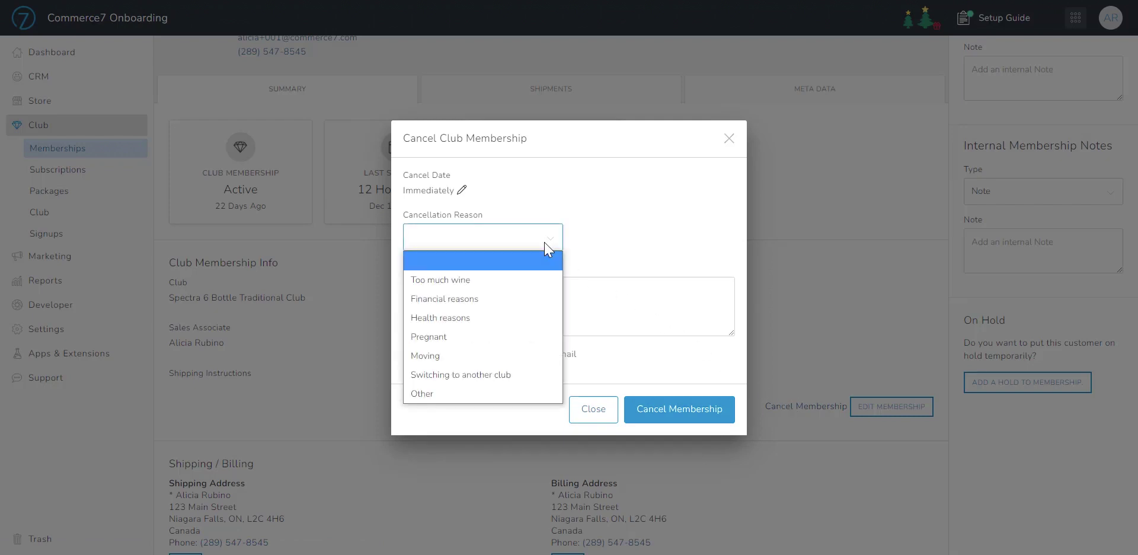
pyautogui.click(548, 248)
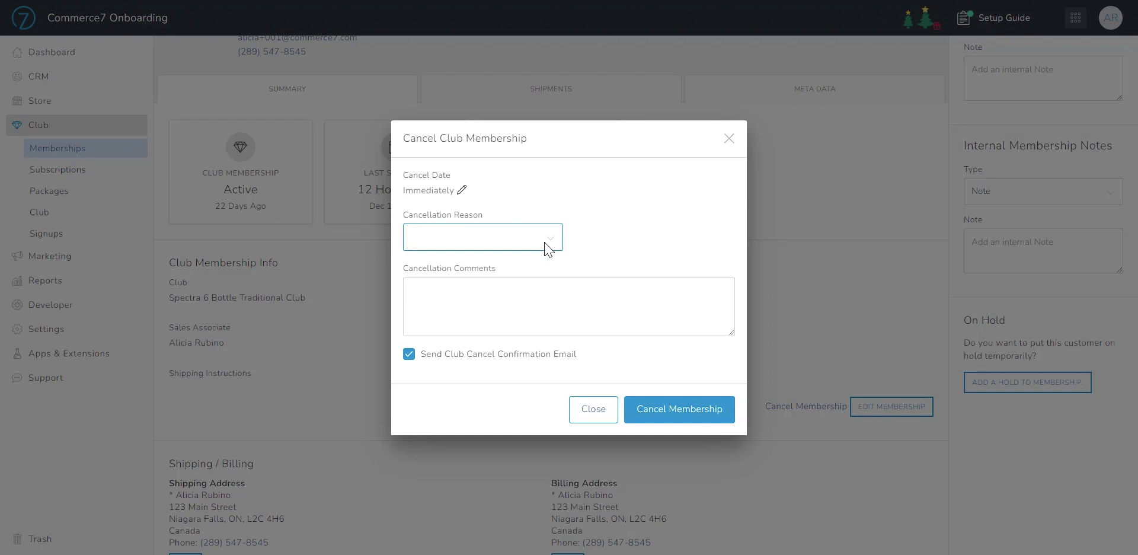
pyautogui.click(549, 243)
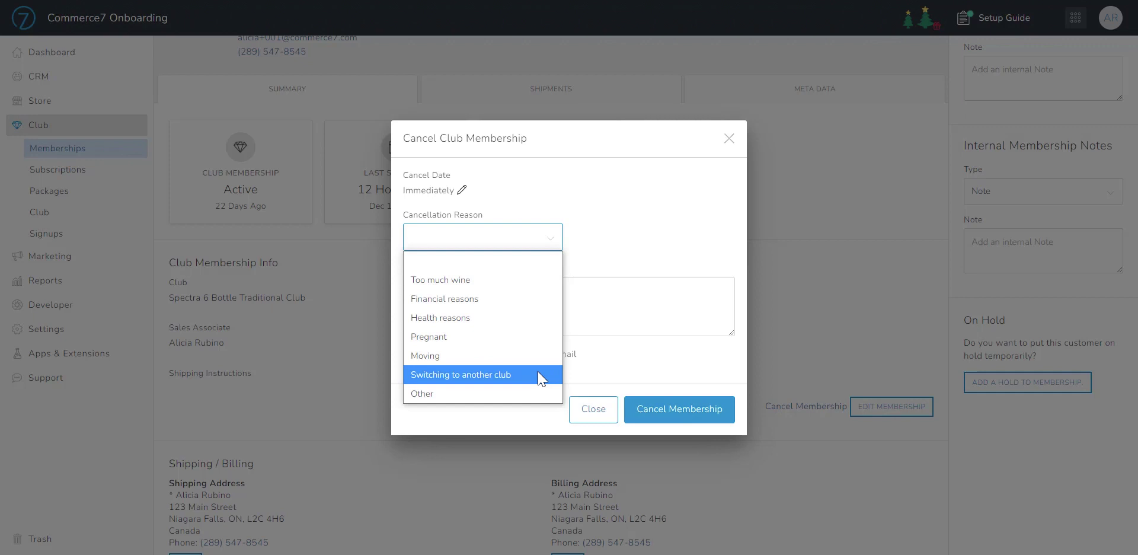
pyautogui.click(595, 409)
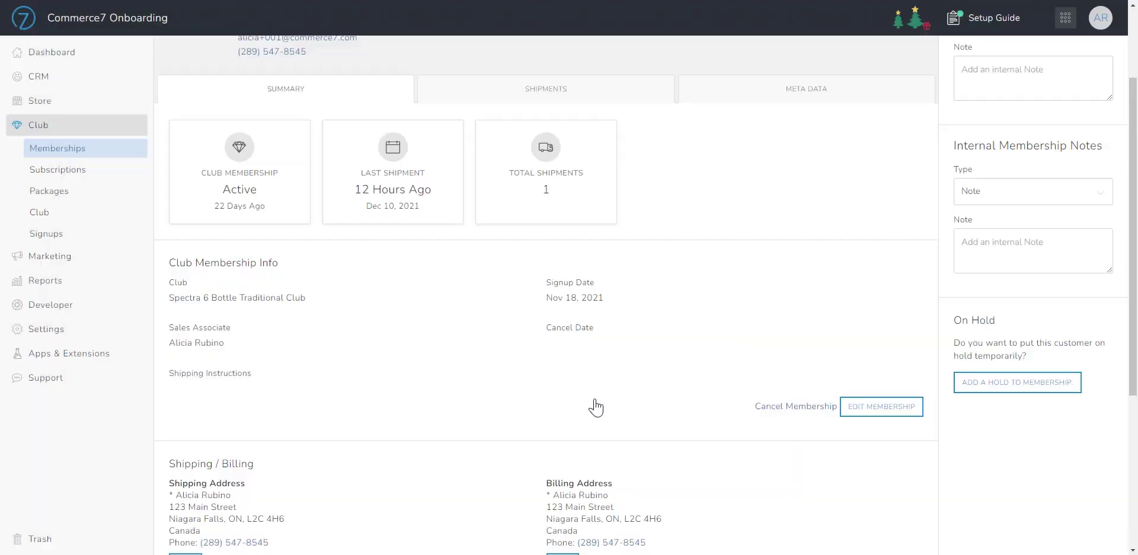
# Go from the club memberships list to the Club Packages page
pyautogui.scroll(2, 596, 408)
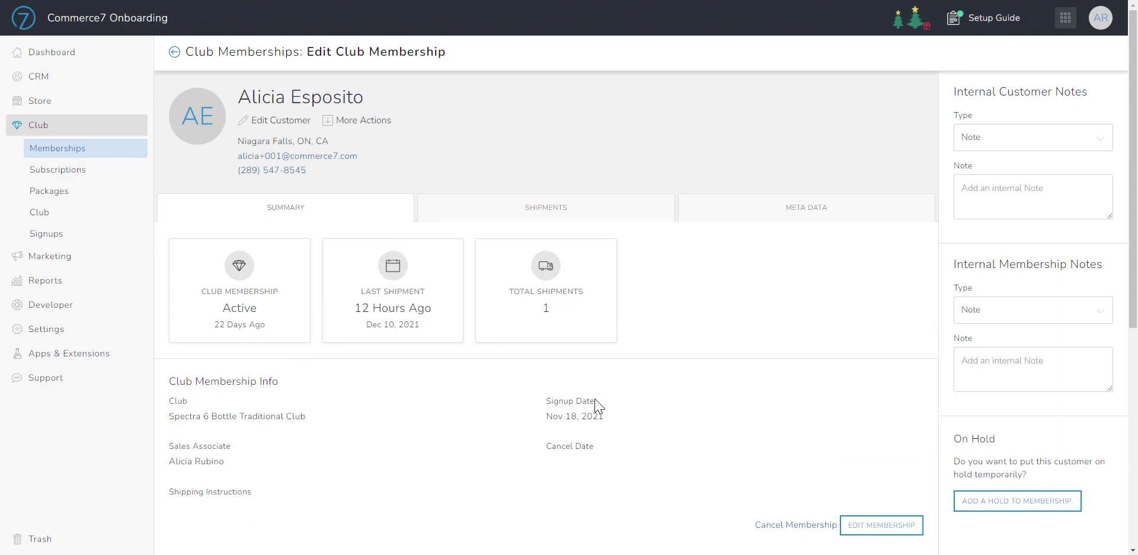
pyautogui.click(63, 128)
pyautogui.click(69, 190)
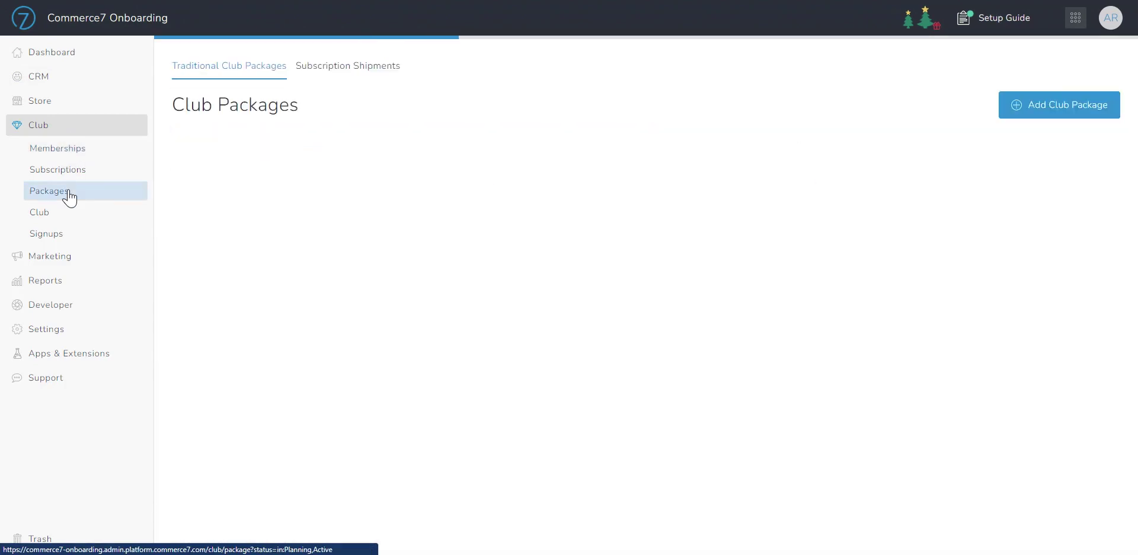
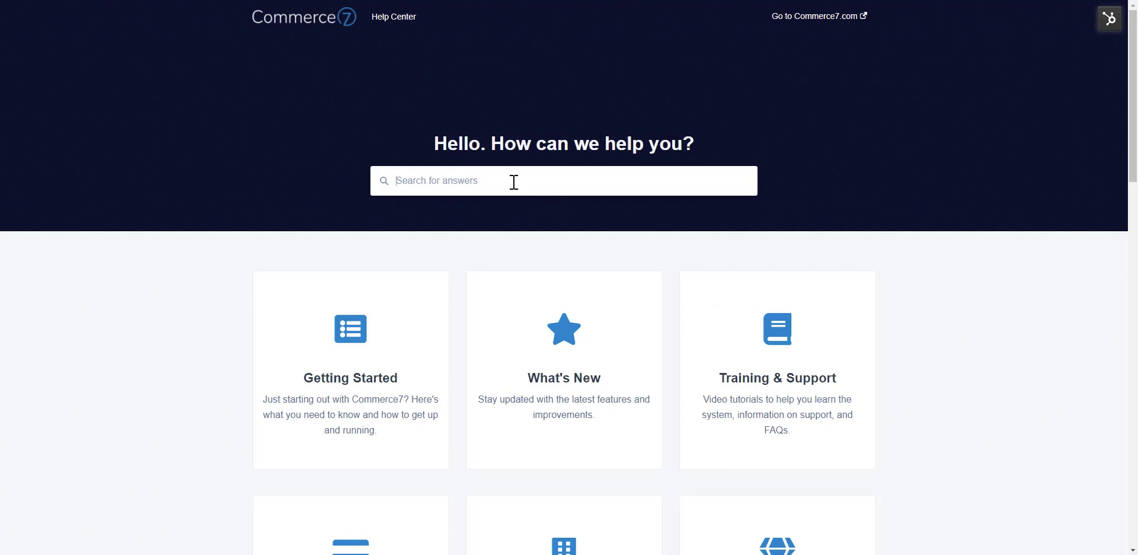
# Search the Help Center for 'collateral'
pyautogui.write('collate')
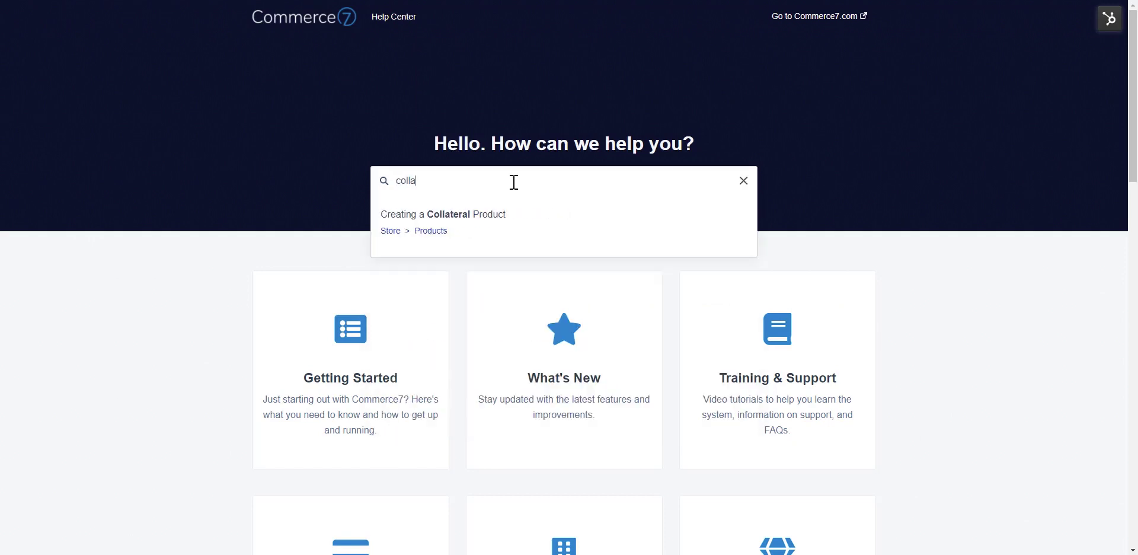
pyautogui.write('ral')
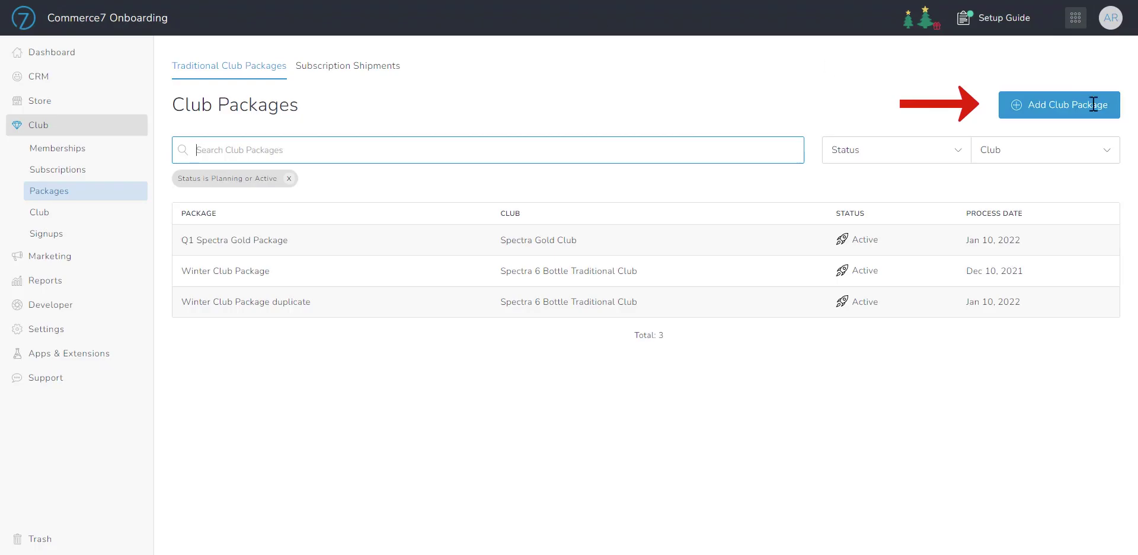
# Add a new club package and review the Planning, Active and Archived status definitions
pyautogui.click(1094, 104)
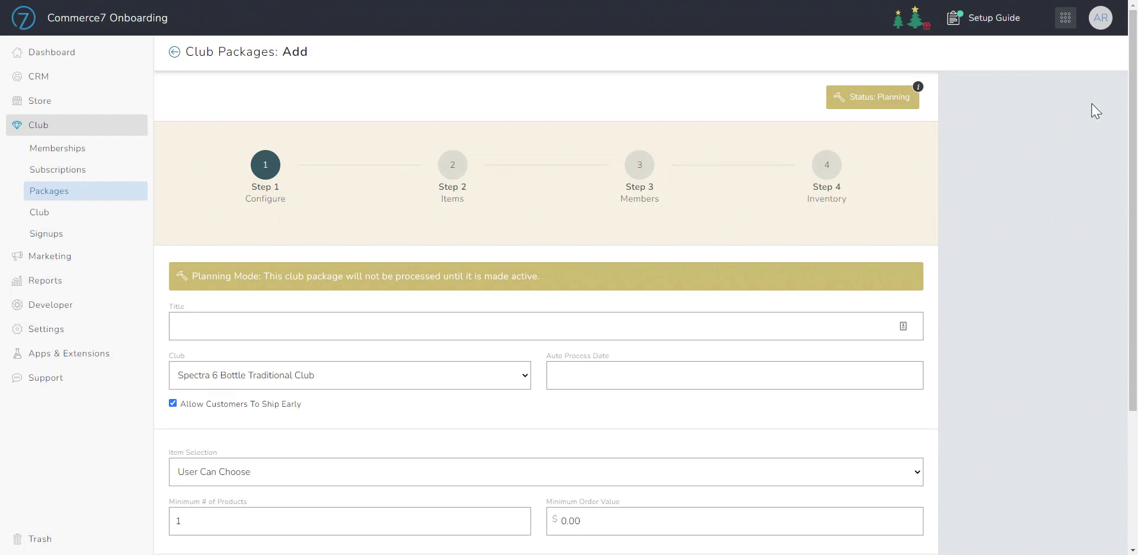
pyautogui.click(908, 96)
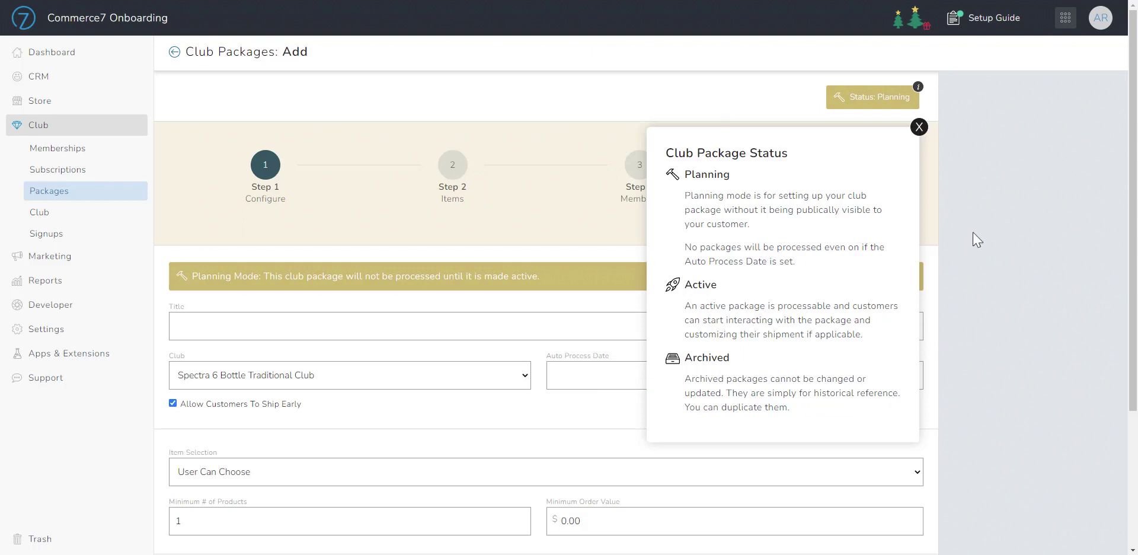
pyautogui.click(634, 248)
# Title the package 'Q1 - 4 bottle Gold Club package' and assign it to Spectra Gold Club
pyautogui.write('Q1 - 4 b')
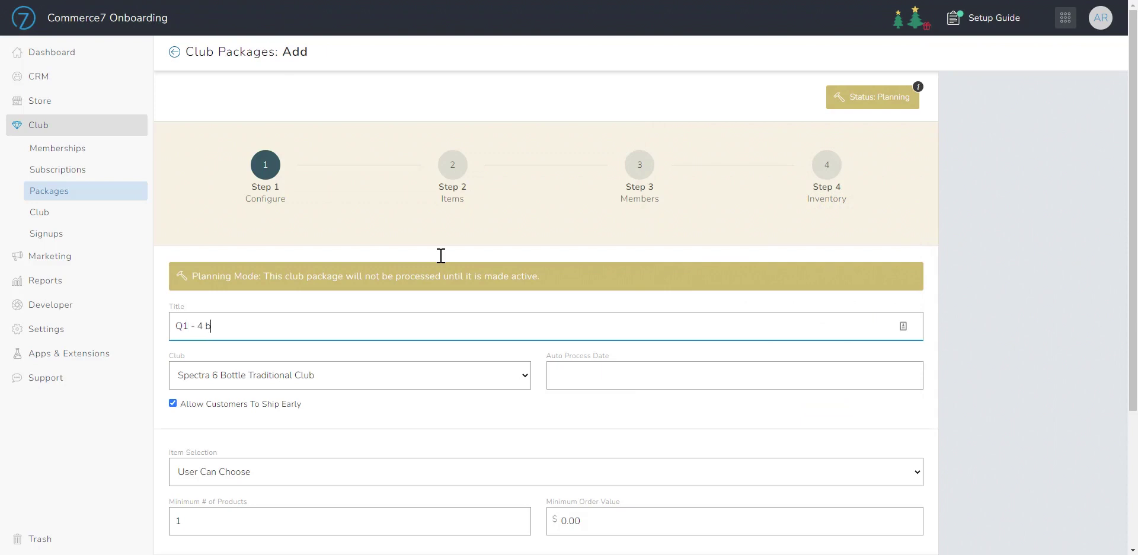
pyautogui.write('ottle Gold Club package')
pyautogui.scroll(-2, 440, 255)
pyautogui.click(440, 259)
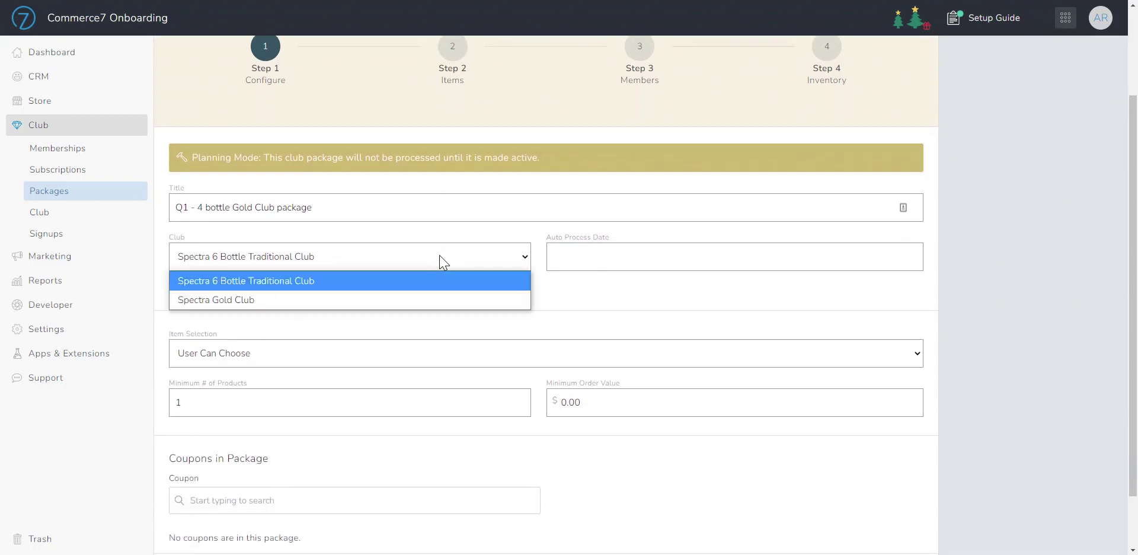
pyautogui.click(390, 300)
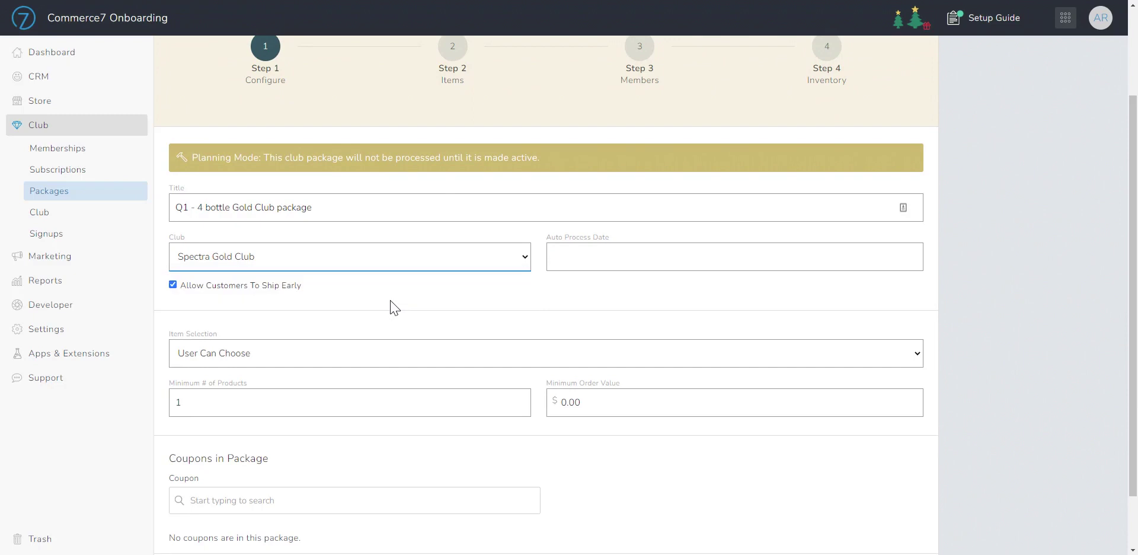
# Set the package's auto-process date to Jan 10, 2022
pyautogui.click(686, 257)
pyautogui.click(687, 257)
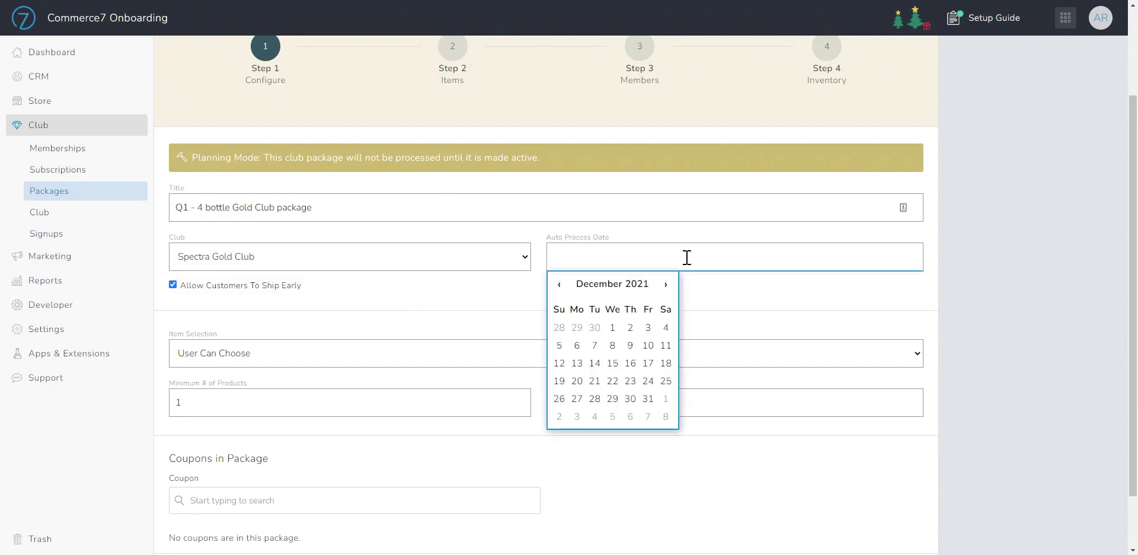
pyautogui.click(666, 285)
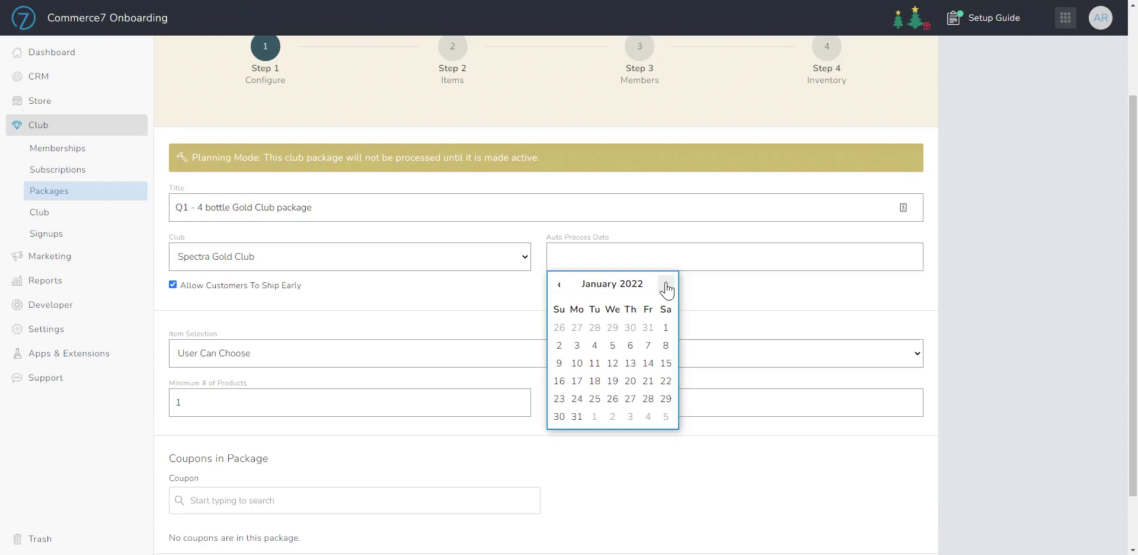
pyautogui.click(577, 363)
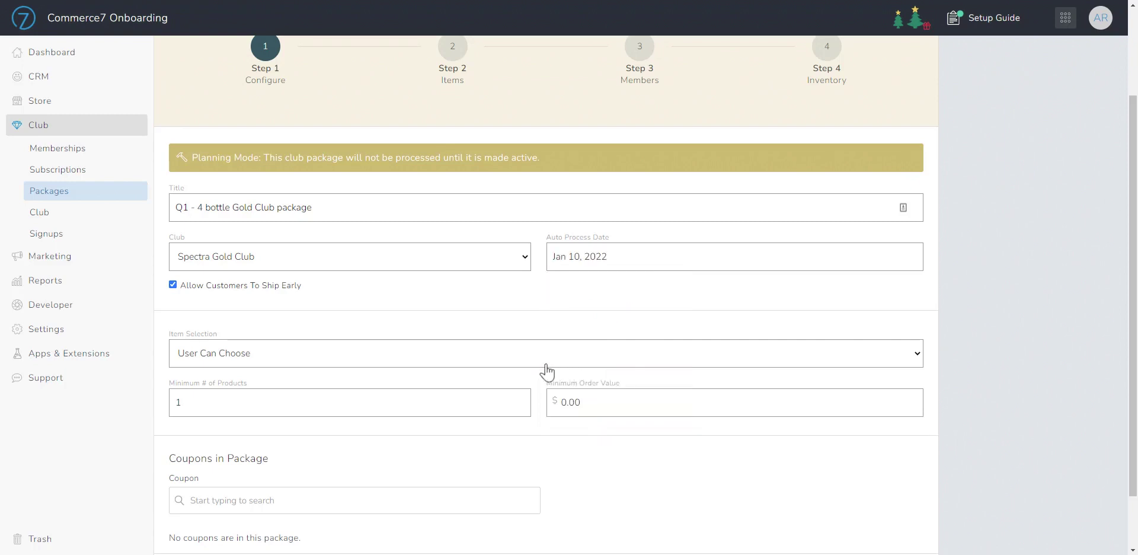
# Keep item selection on User Can Choose and set the minimum number of products to 4
pyautogui.click(302, 361)
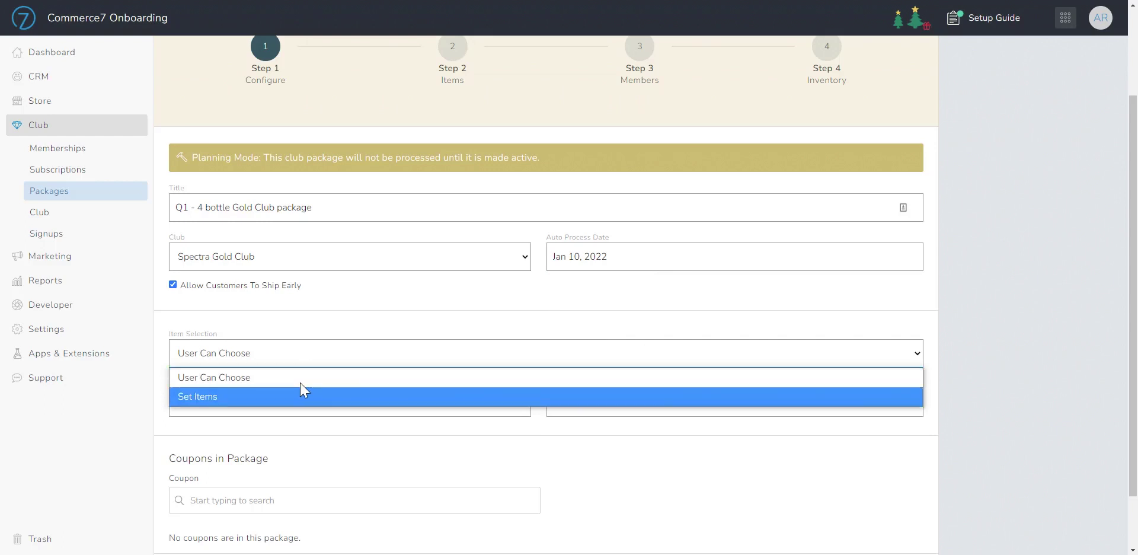
pyautogui.click(302, 383)
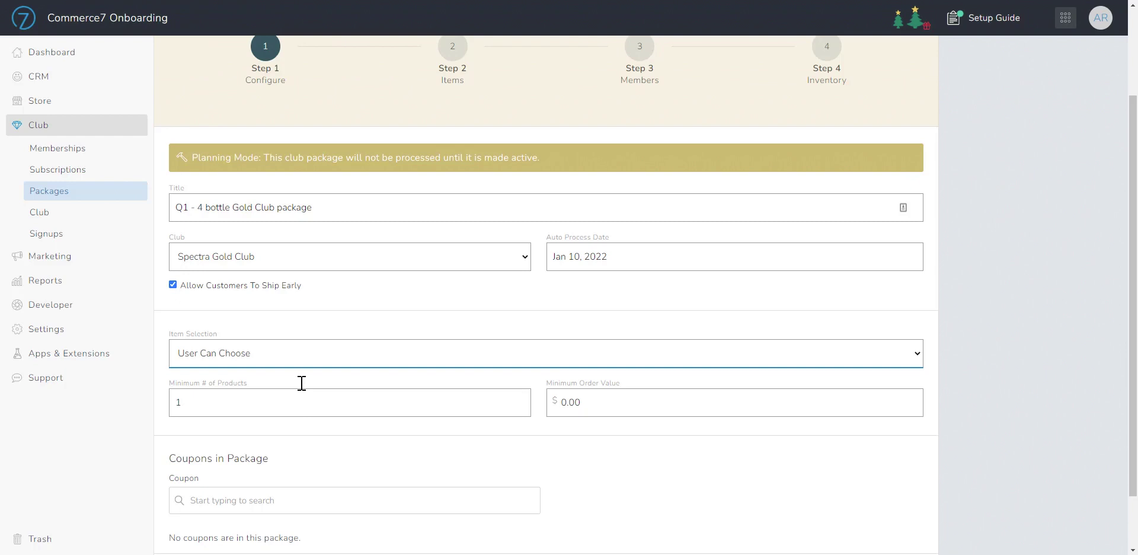
pyautogui.doubleClick(214, 401)
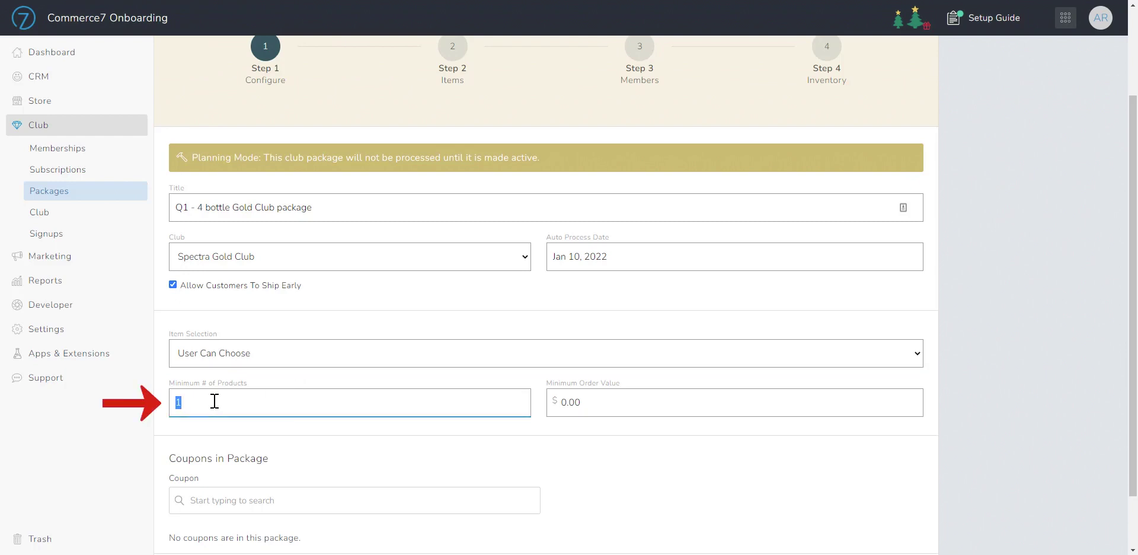
pyautogui.write('4')
pyautogui.click(230, 440)
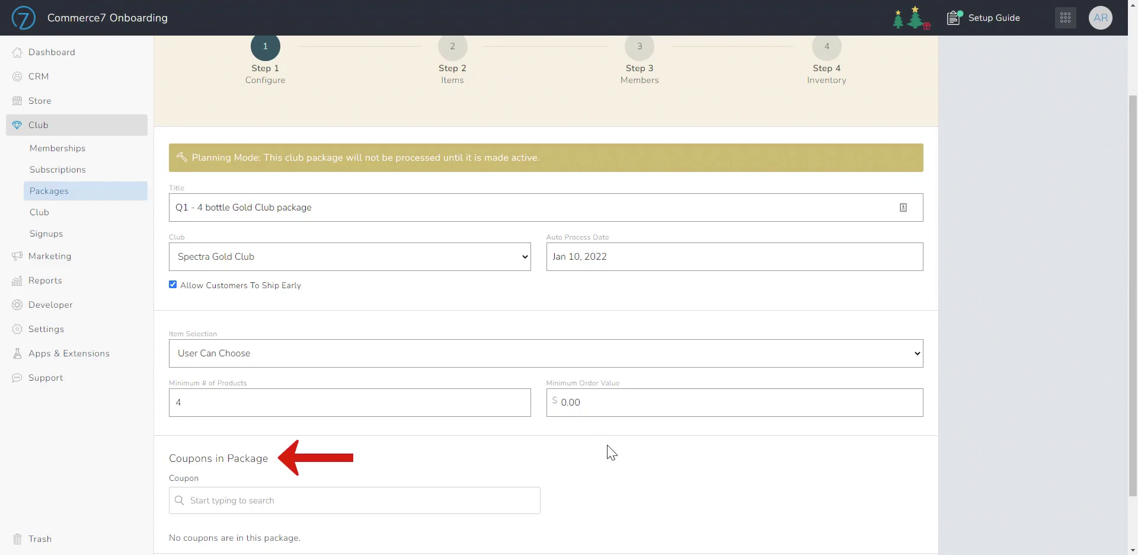
pyautogui.scroll(-2, 611, 452)
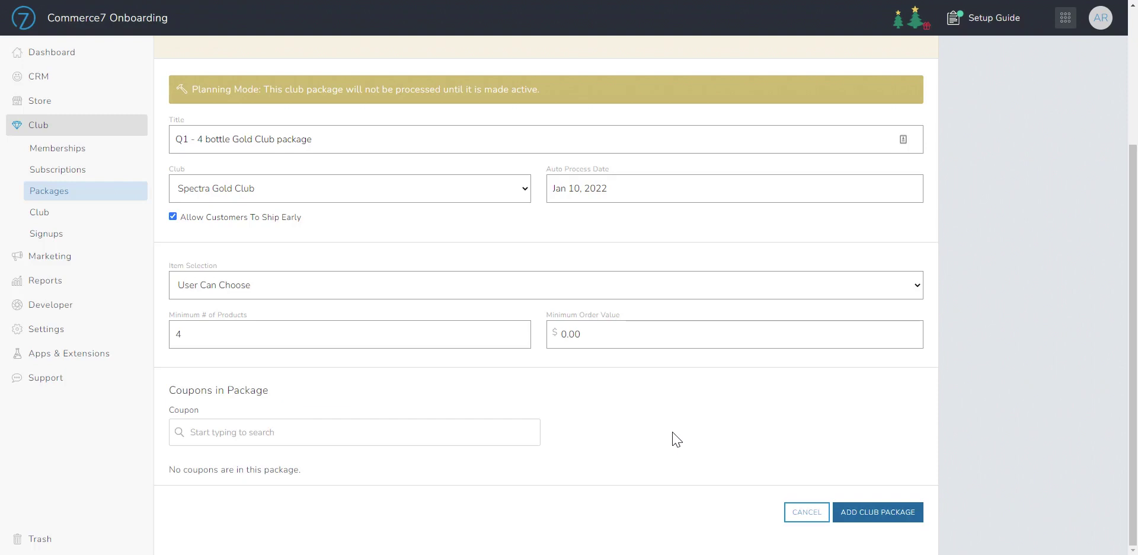
# Include the Gold Club Free Shipping coupon and create the club package
pyautogui.click(296, 426)
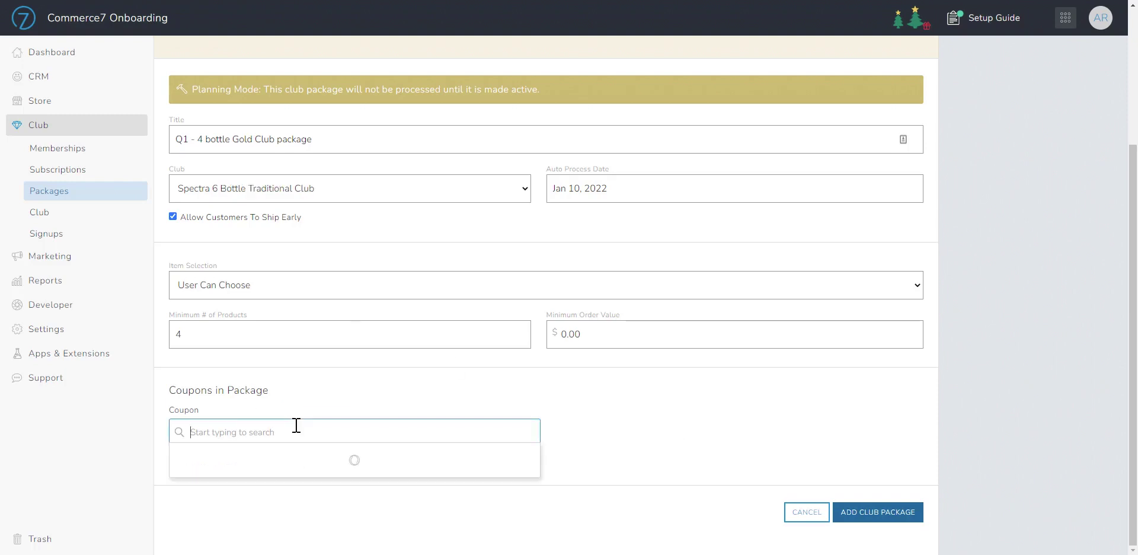
pyautogui.click(297, 460)
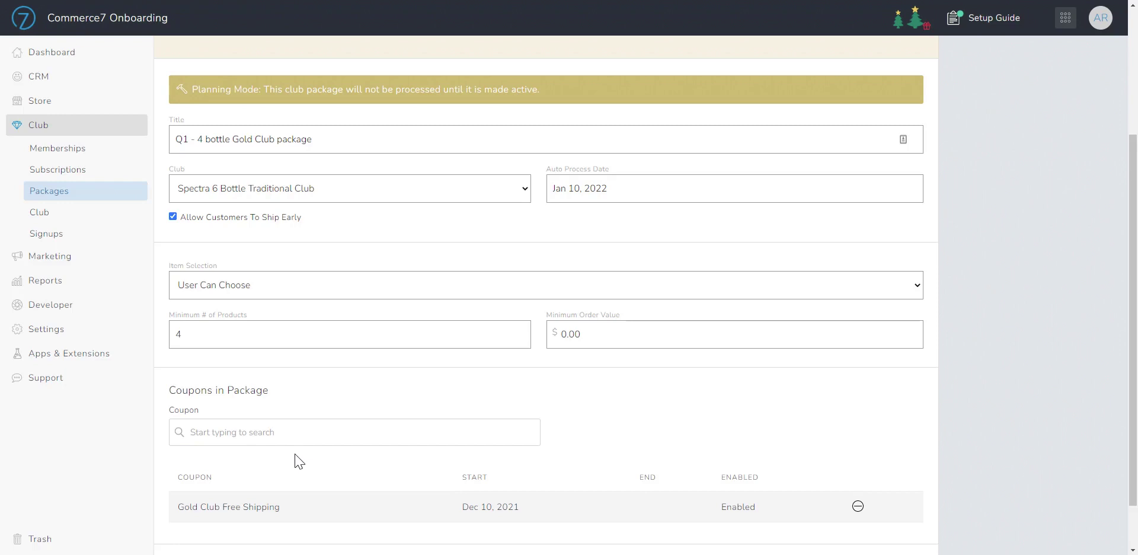
pyautogui.scroll(-1, 299, 461)
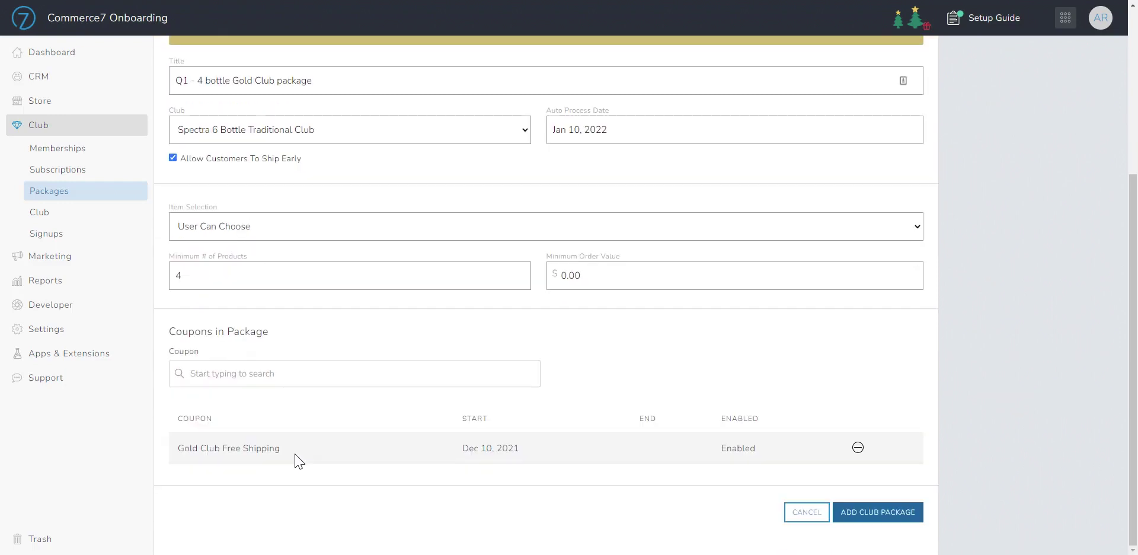
pyautogui.click(894, 504)
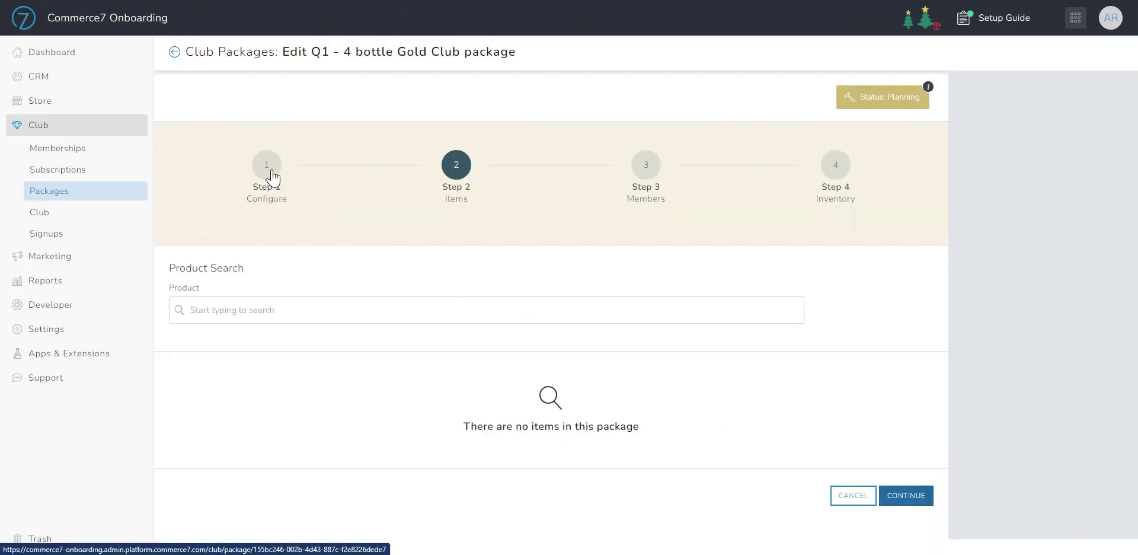
pyautogui.click(273, 177)
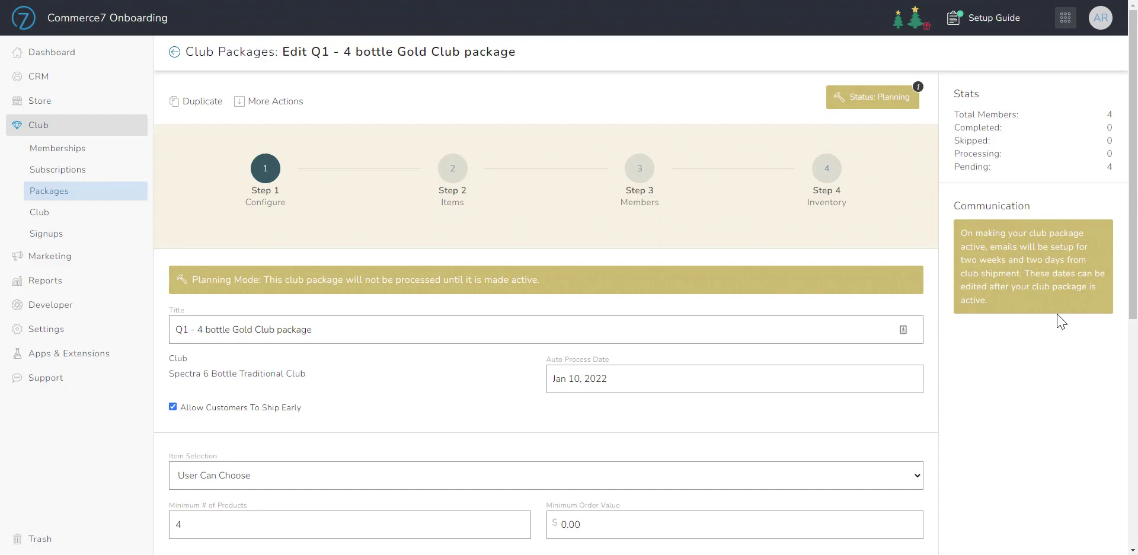
pyautogui.scroll(-3, 1061, 321)
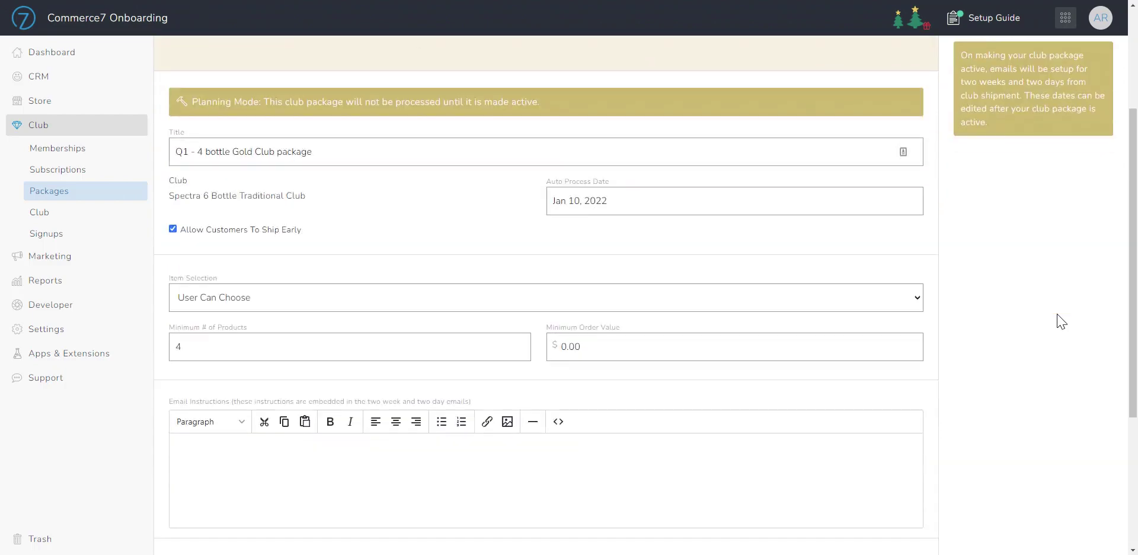
pyautogui.scroll(-2, 1061, 321)
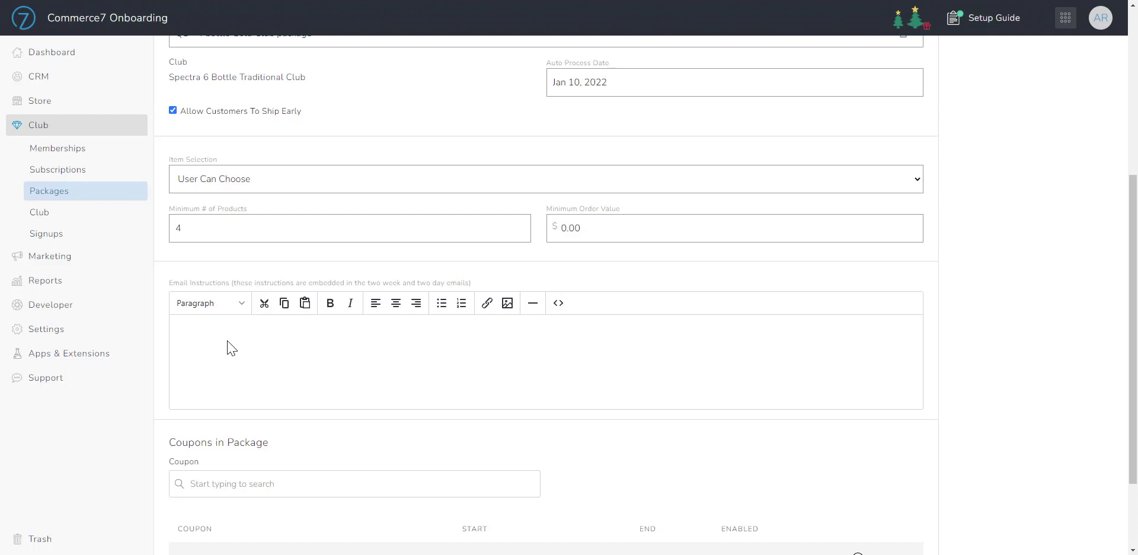
pyautogui.scroll(-2, 227, 347)
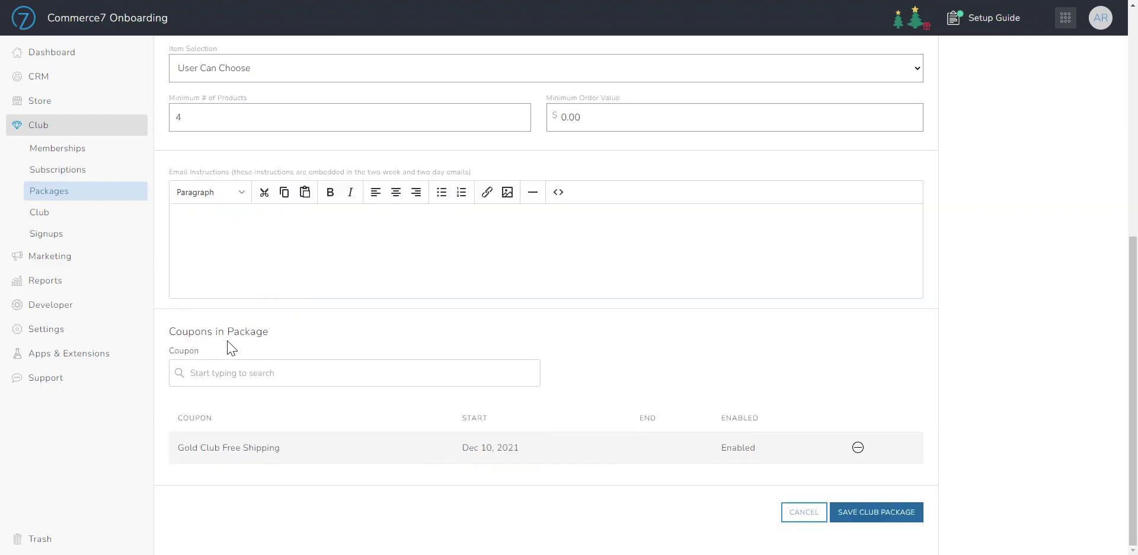
pyautogui.click(873, 513)
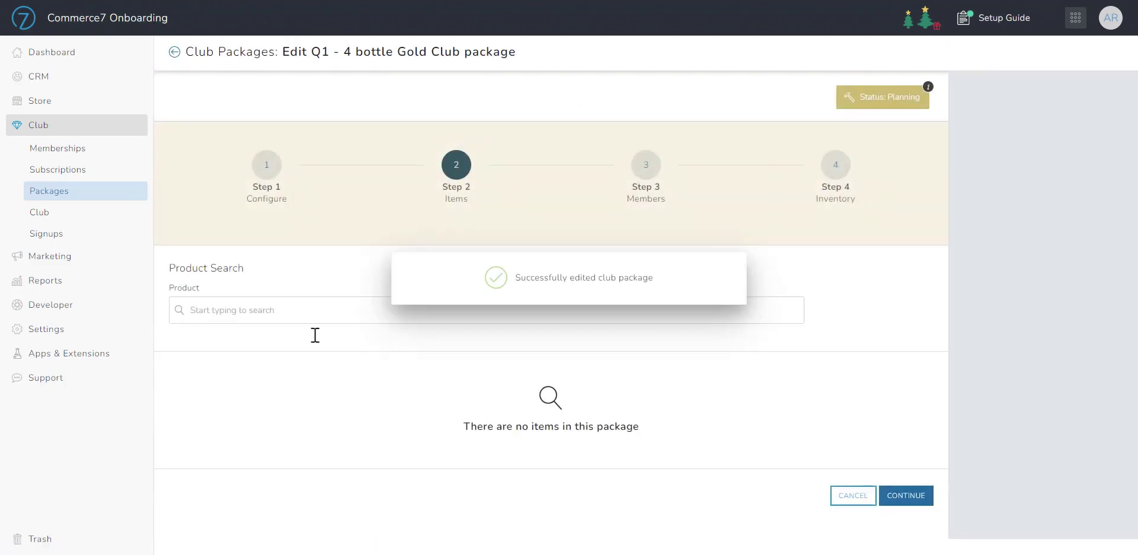
pyautogui.click(358, 310)
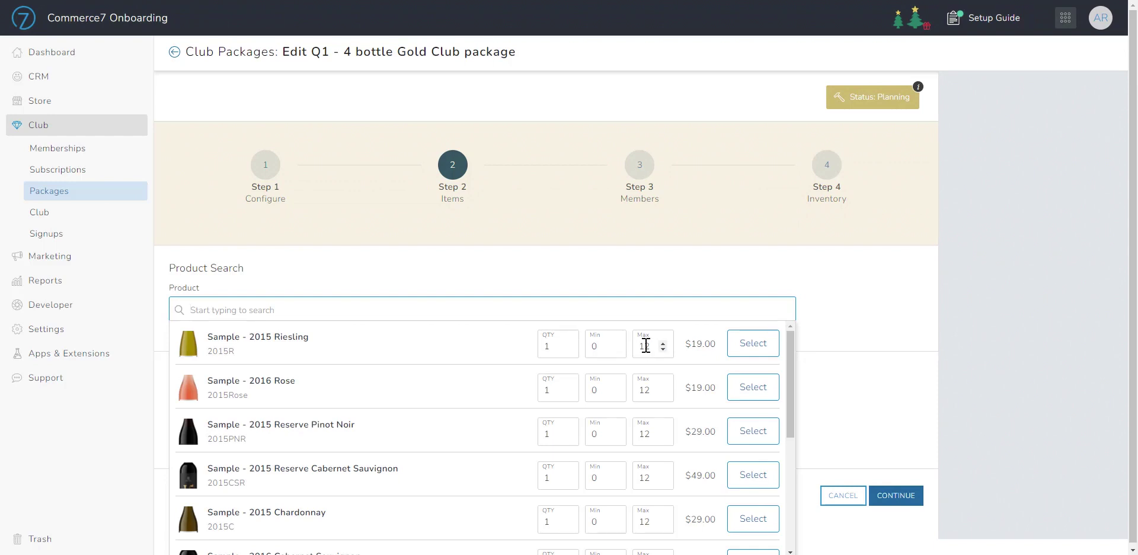
# Add 2015 Riesling, 2015 Reserve Pinot Noir, 2015 Reserve Cabernet Sauvignon and 2016 Rose to the package
pyautogui.click(751, 351)
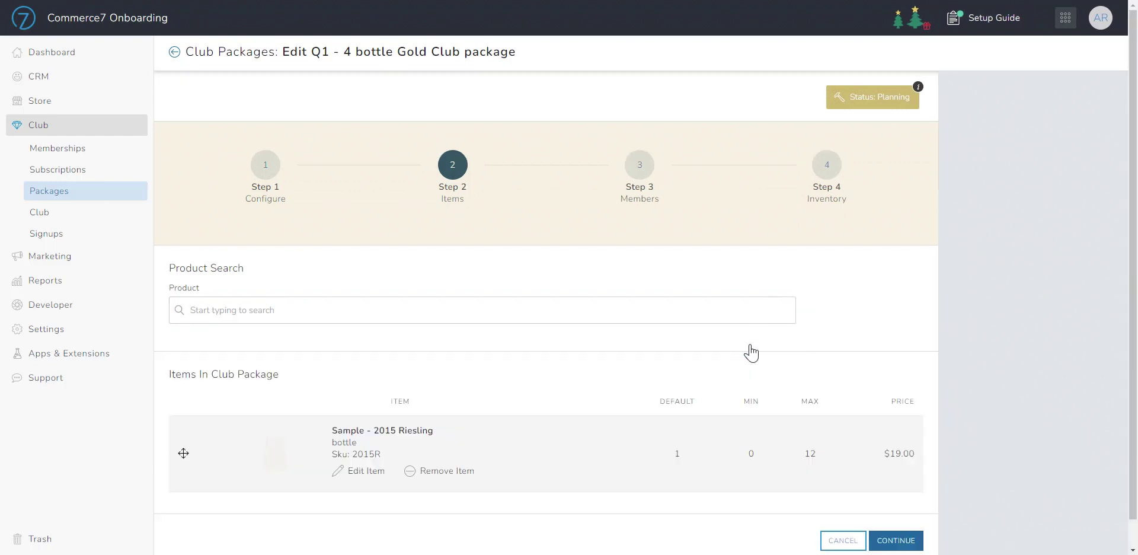
pyautogui.click(409, 312)
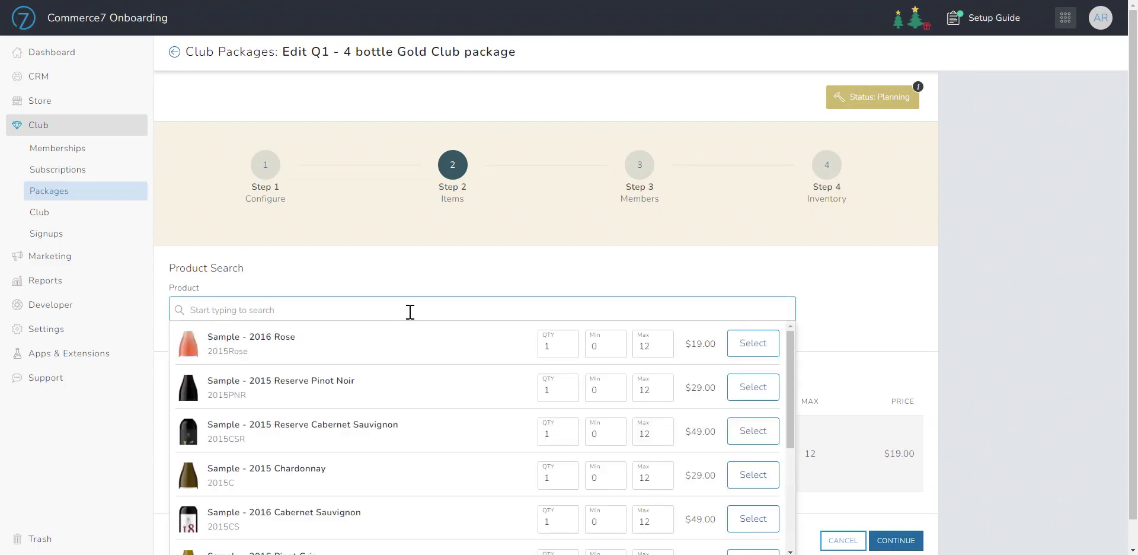
pyautogui.click(762, 392)
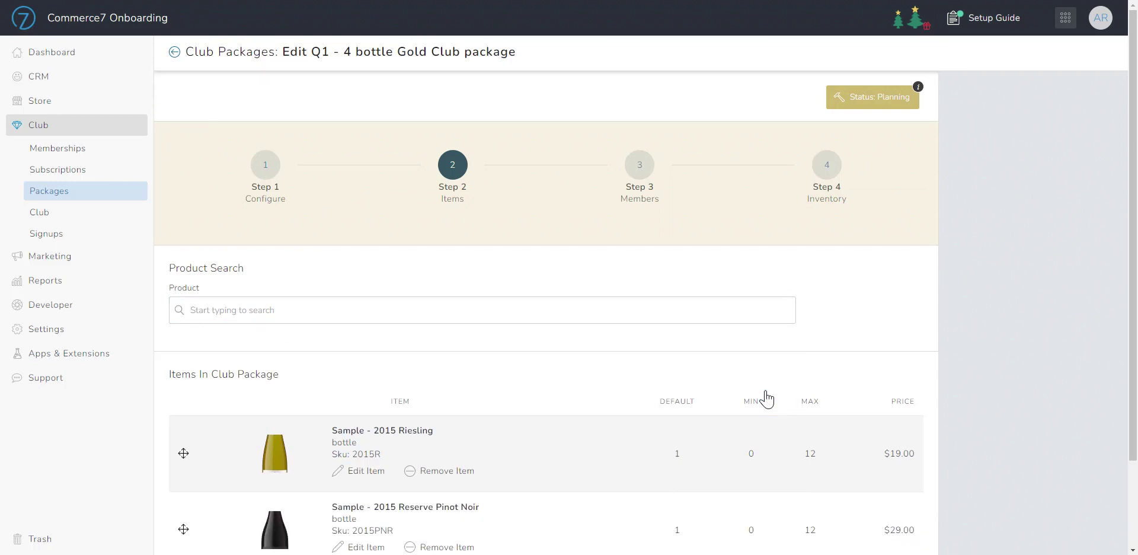
pyautogui.scroll(-1, 520, 287)
pyautogui.click(429, 249)
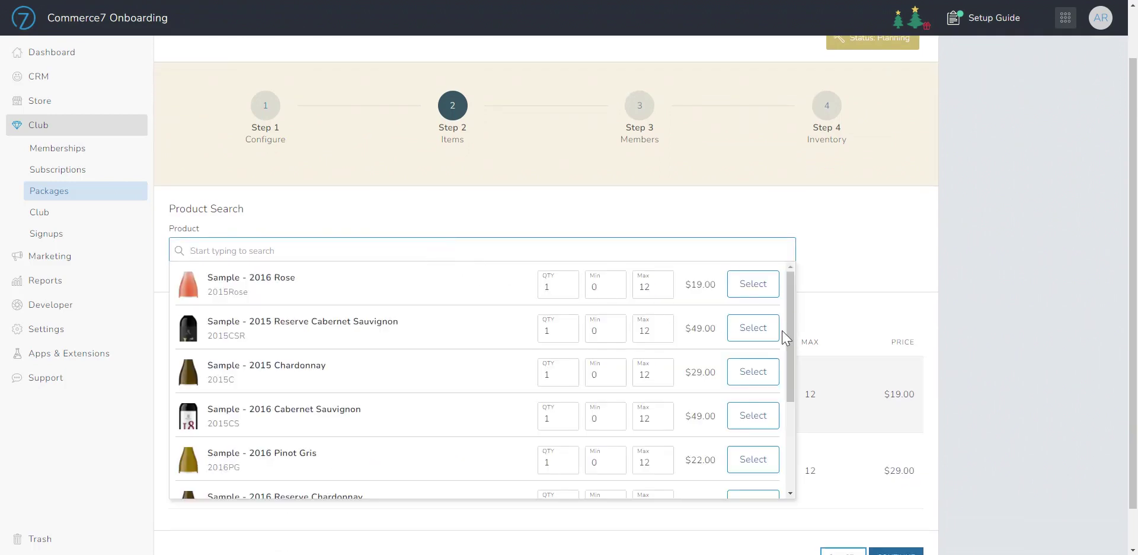
pyautogui.click(765, 332)
pyautogui.click(549, 255)
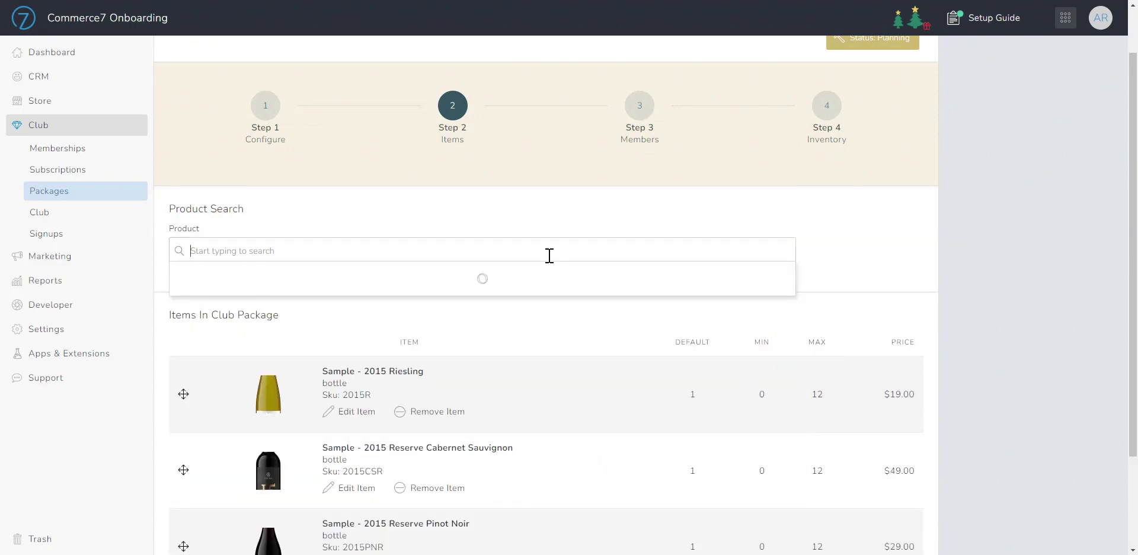
pyautogui.click(763, 287)
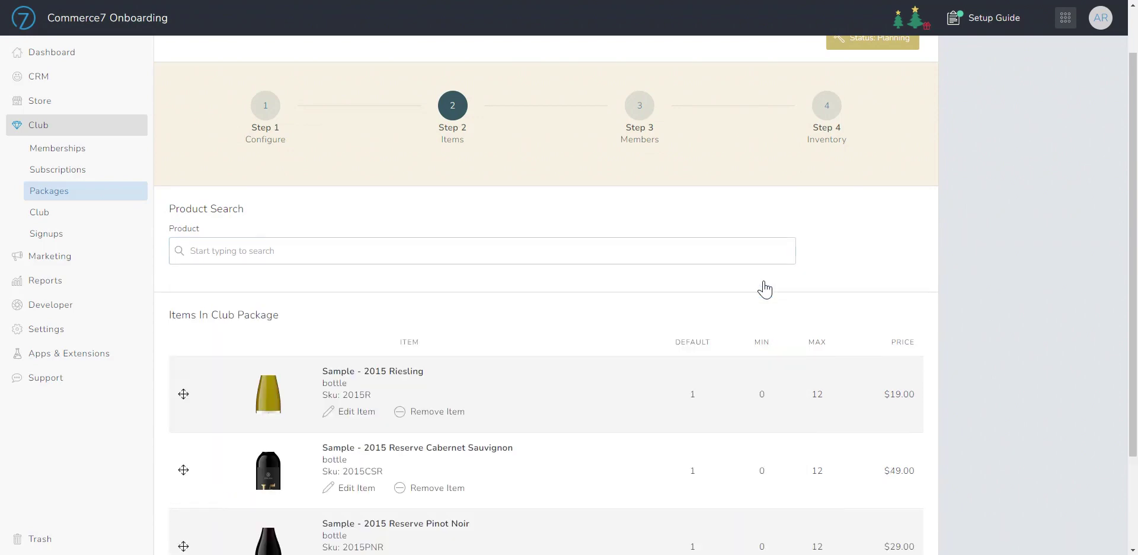
pyautogui.scroll(-3, 766, 289)
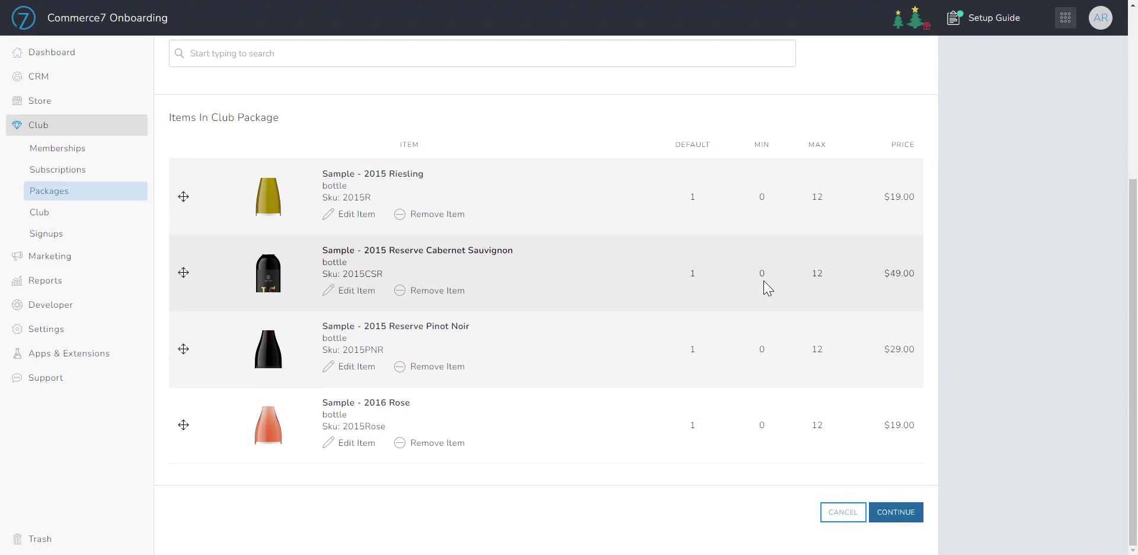
pyautogui.scroll(1, 704, 137)
# Add 2015 Chardonnay to the package with a default quantity of 0
pyautogui.click(695, 117)
pyautogui.click(548, 150)
pyautogui.doubleClick(549, 150)
pyautogui.write('0')
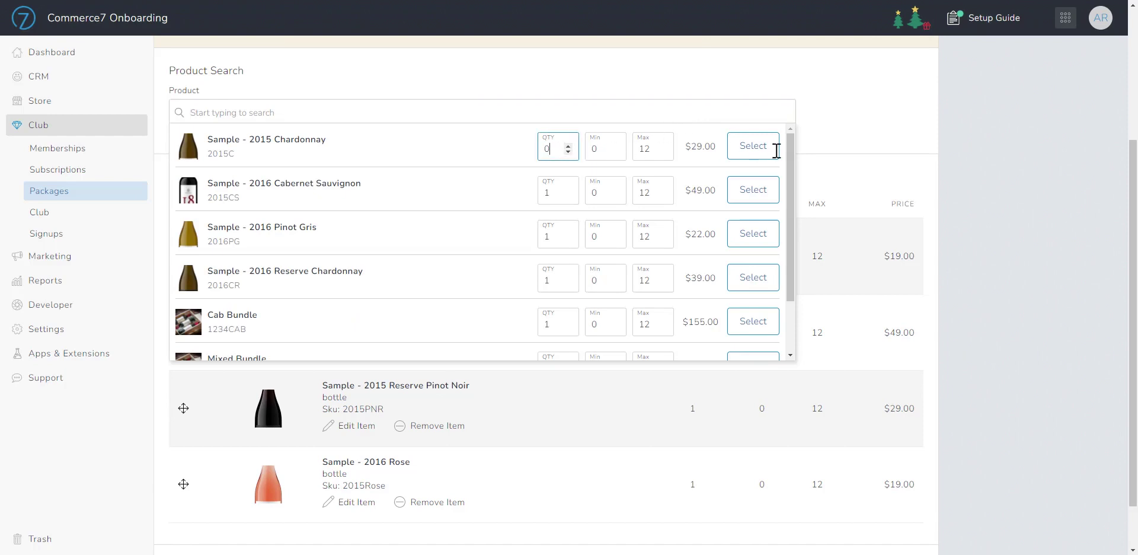
pyautogui.click(769, 151)
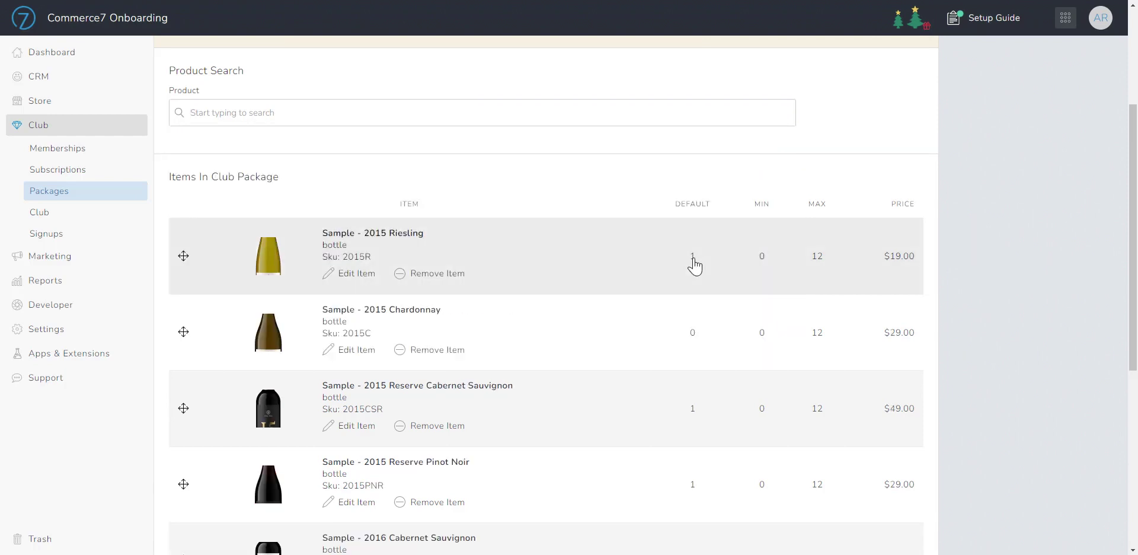
pyautogui.scroll(-3, 693, 262)
pyautogui.scroll(2, 692, 262)
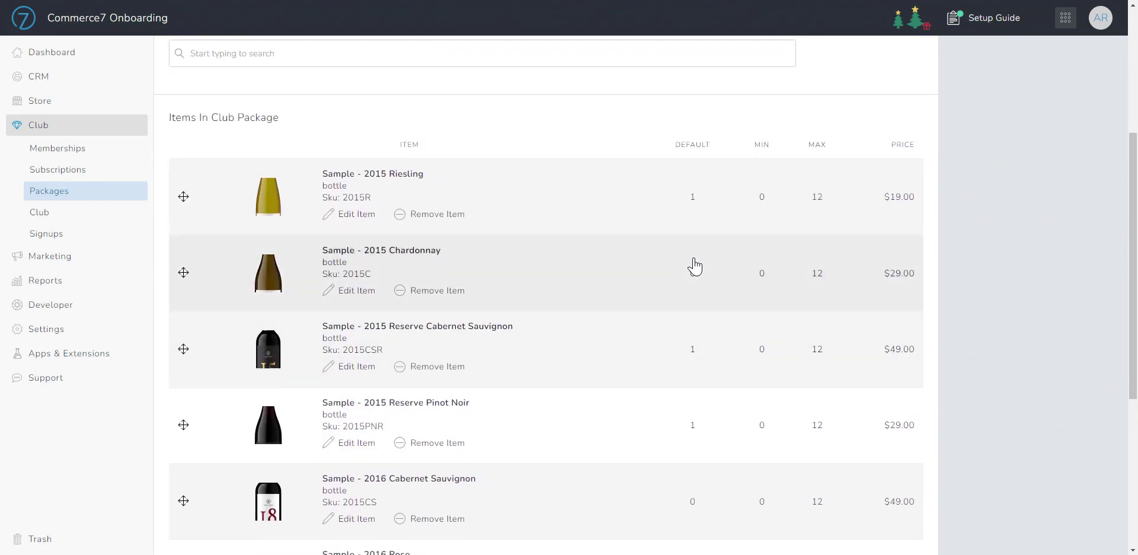
# Reorder the wines, moving Reserve Cabernet Sauvignon above Chardonnay and 2016 Rose to third
pyautogui.moveTo(245, 353); pyautogui.dragTo(212, 265)
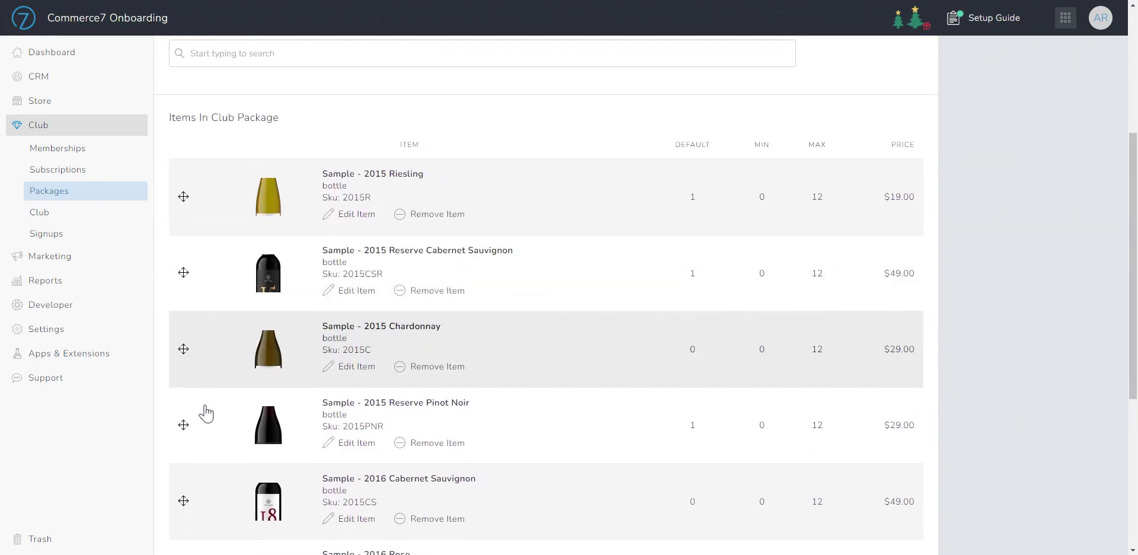
pyautogui.moveTo(204, 437); pyautogui.dragTo(219, 339)
pyautogui.scroll(-3, 218, 338)
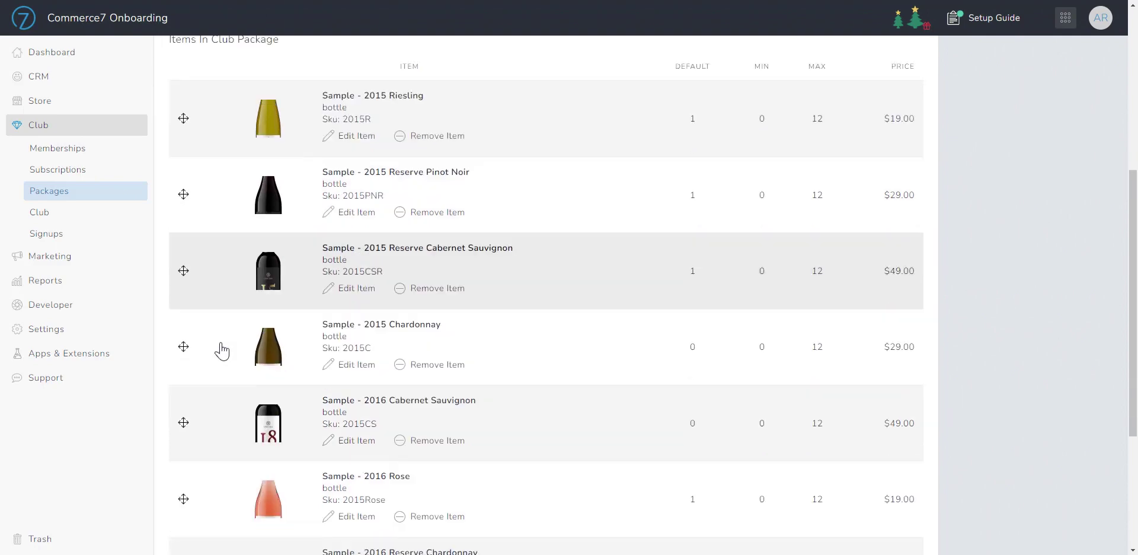
pyautogui.moveTo(198, 406); pyautogui.dragTo(212, 251)
pyautogui.scroll(-2, 212, 251)
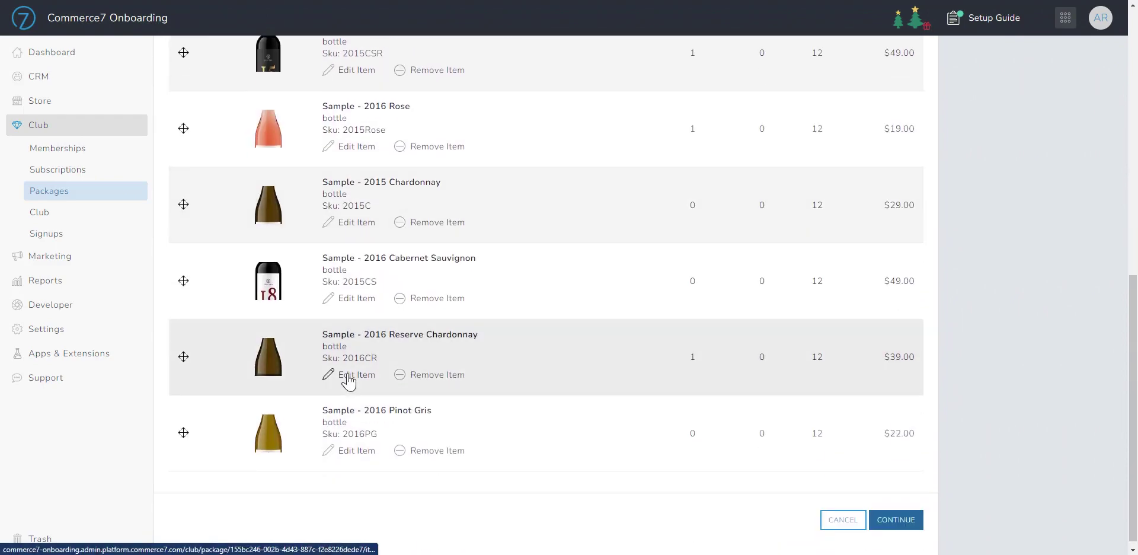
pyautogui.click(347, 376)
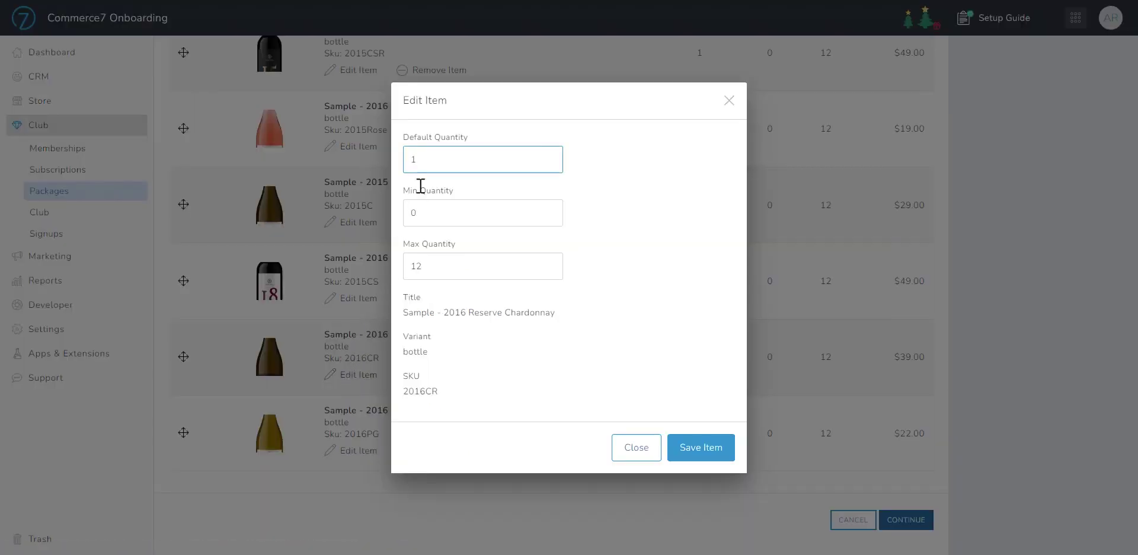
# Set the 2016 Reserve Chardonnay minimum quantity to 1
pyautogui.doubleClick(431, 160)
pyautogui.click(437, 208)
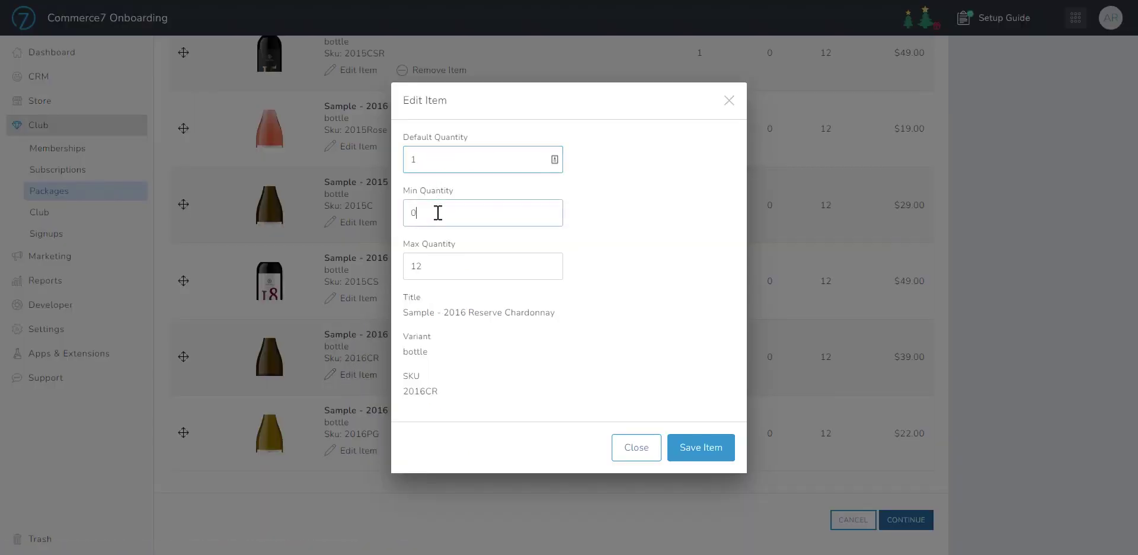
pyautogui.click(437, 276)
pyautogui.click(437, 215)
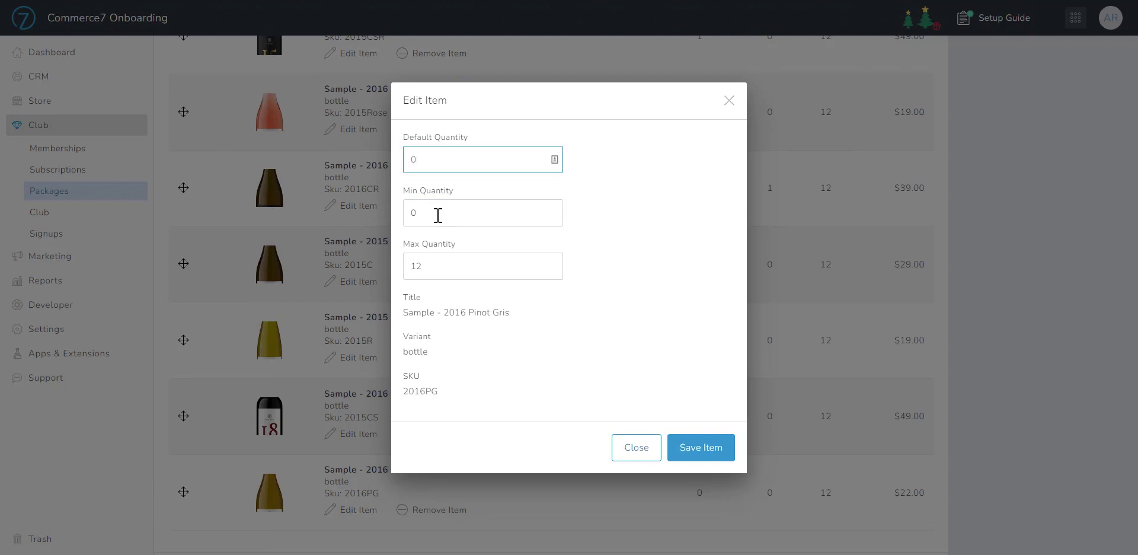
# Cap 2016 Pinot Gris at a maximum quantity of 2 and save the item
pyautogui.doubleClick(435, 266)
pyautogui.write('2')
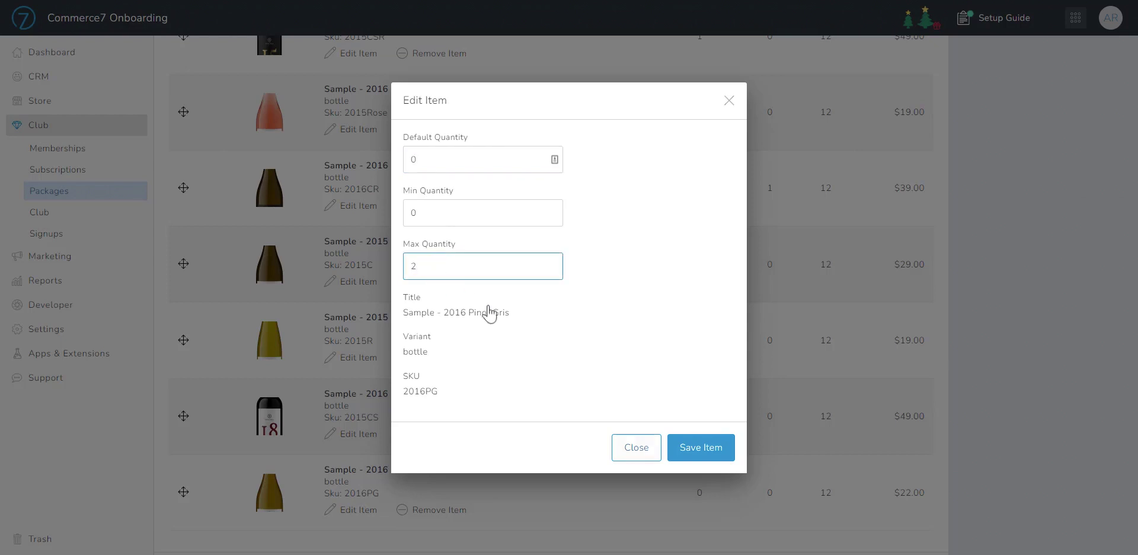
pyautogui.click(681, 449)
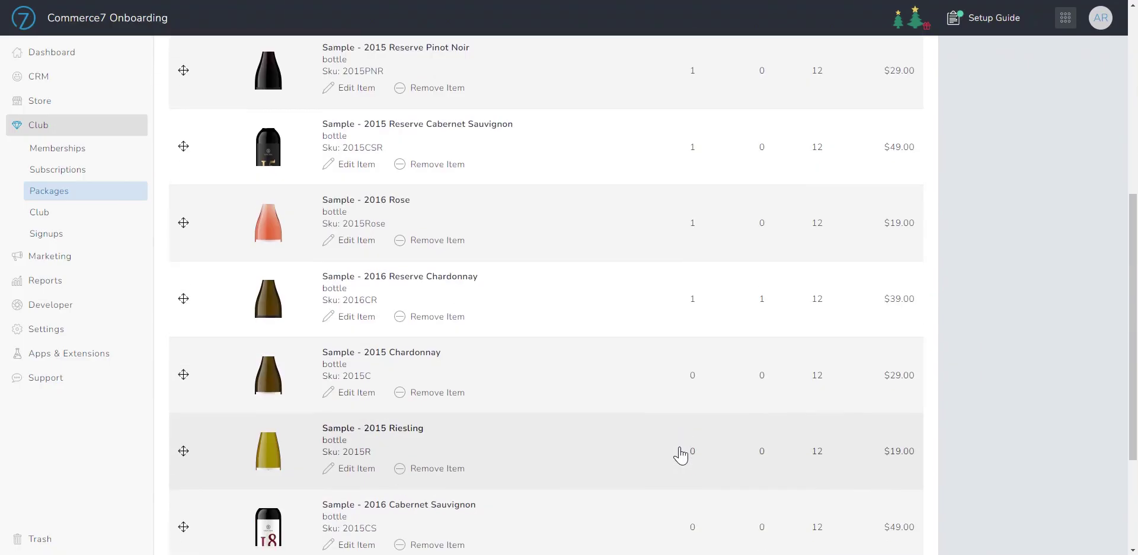
pyautogui.scroll(-3, 681, 453)
pyautogui.click(873, 511)
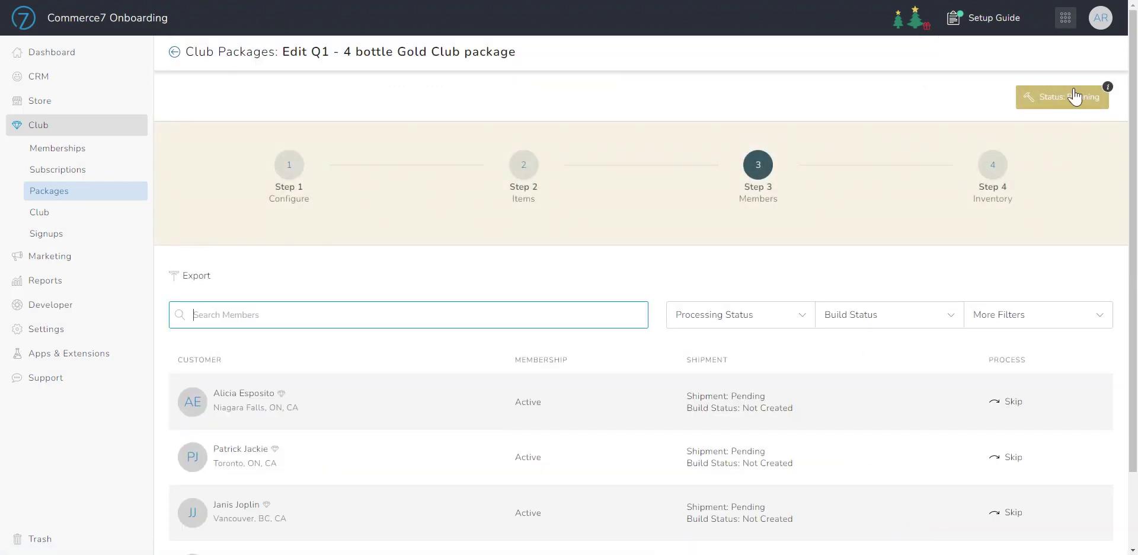
# Review the first member's shipment: four discounted wines, applied promos and the $114.69 total
pyautogui.scroll(-2, 836, 329)
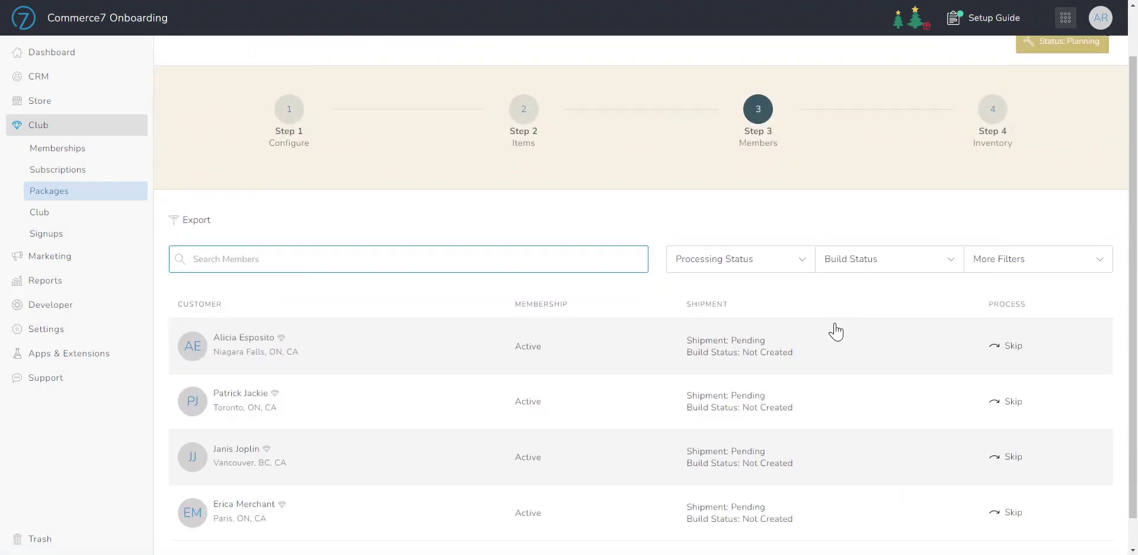
pyautogui.scroll(1, 837, 330)
pyautogui.scroll(1, 838, 331)
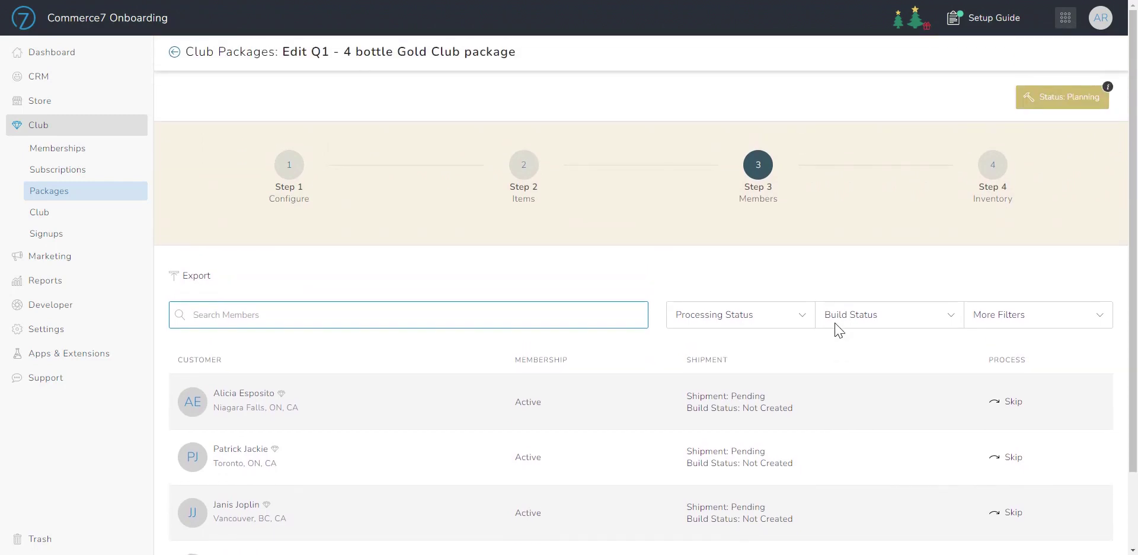
pyautogui.click(294, 403)
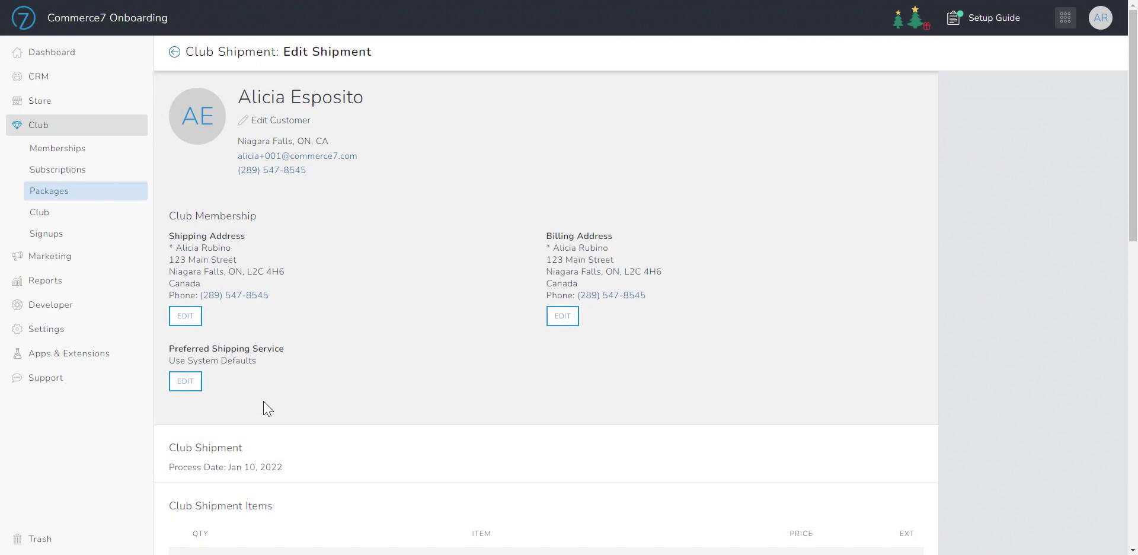
pyautogui.scroll(-5, 264, 409)
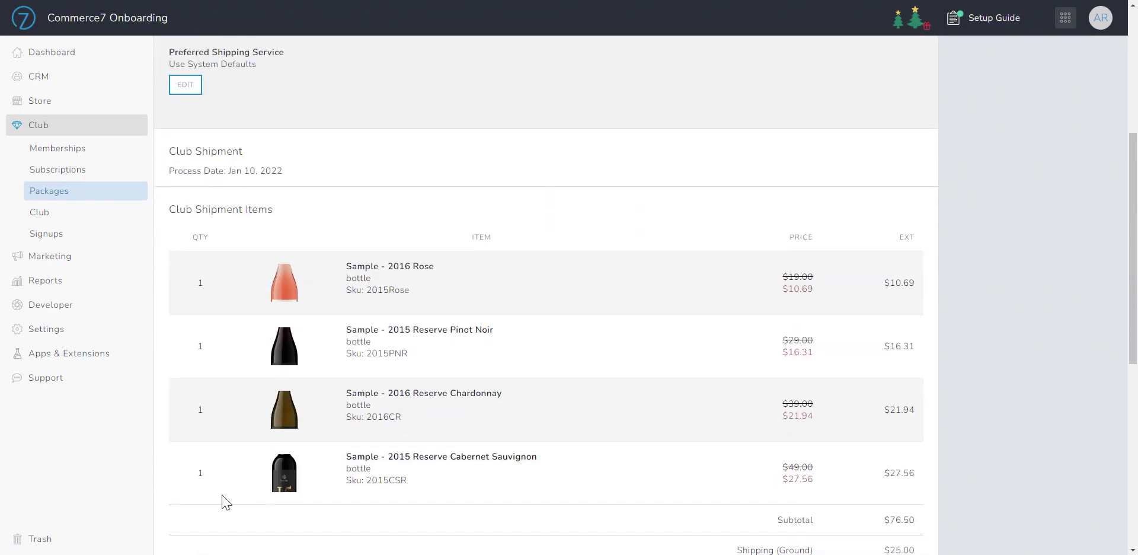
pyautogui.scroll(-1, 226, 502)
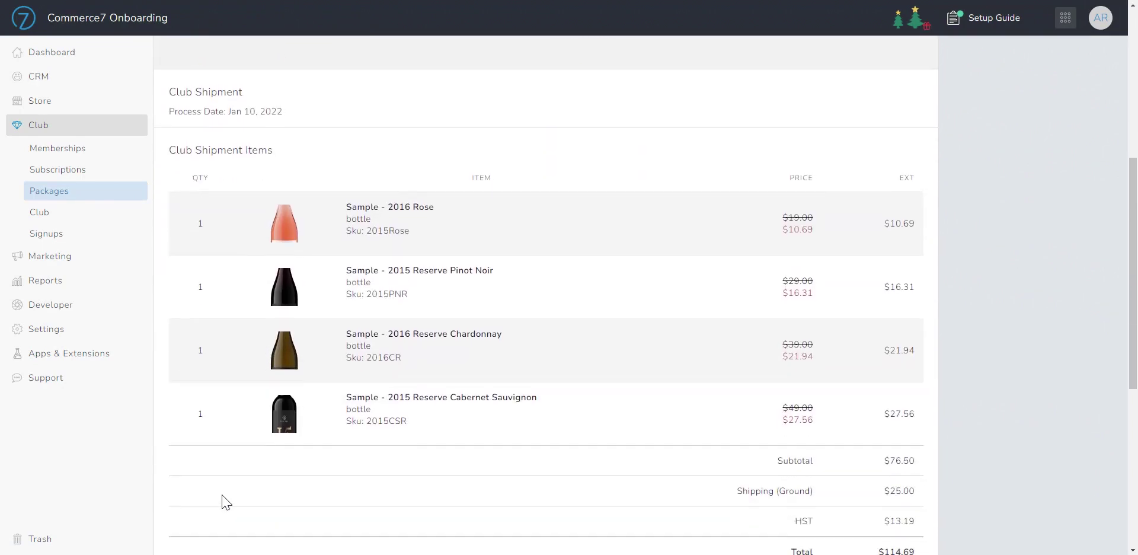
pyautogui.scroll(-2, 226, 502)
pyautogui.scroll(4, 226, 502)
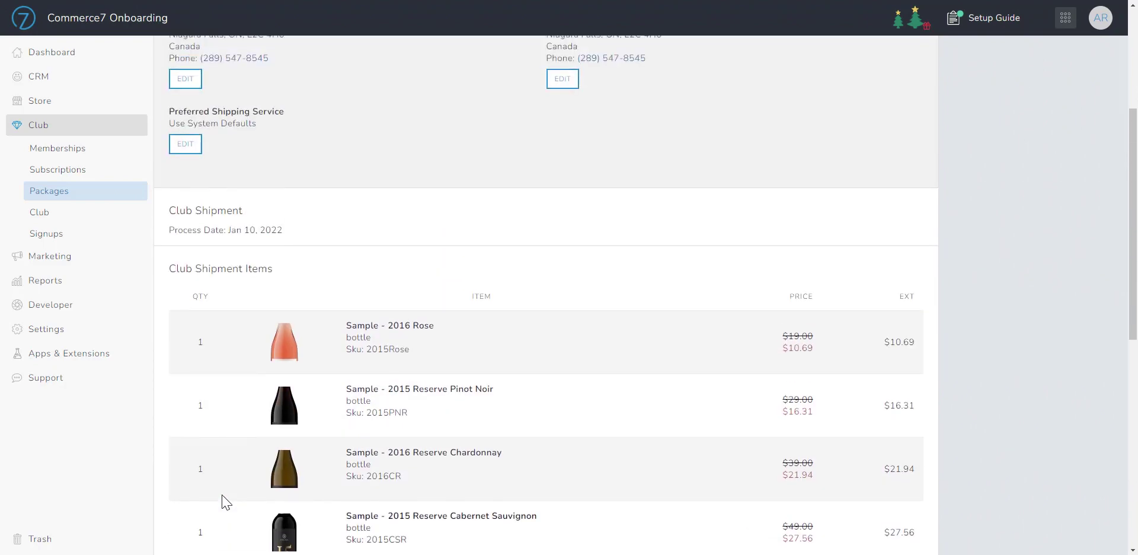
pyautogui.scroll(5, 226, 502)
pyautogui.scroll(-7, 226, 502)
pyautogui.scroll(-1, 226, 502)
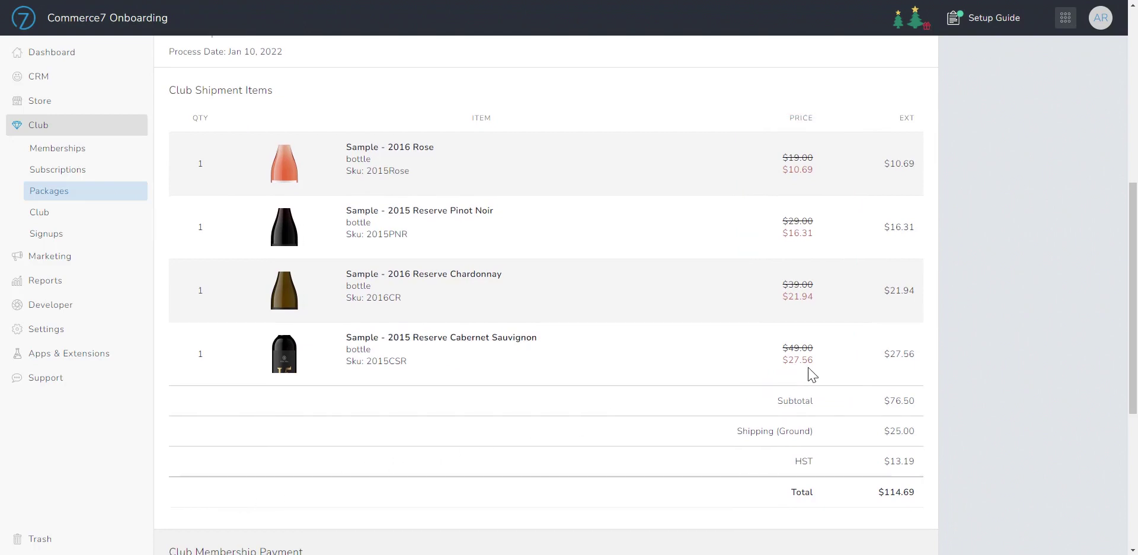
pyautogui.scroll(-5, 811, 374)
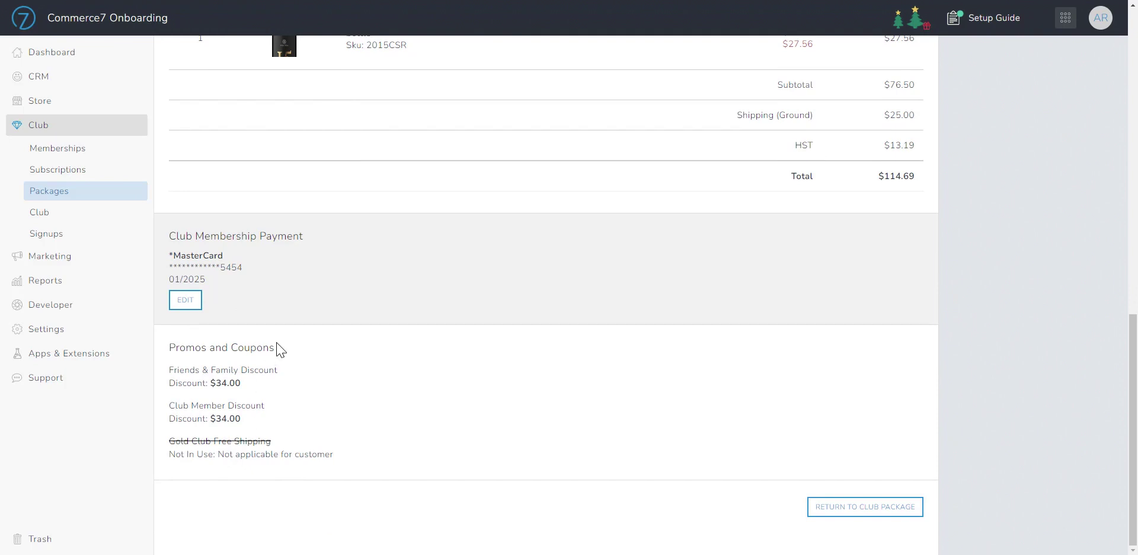
pyautogui.moveTo(283, 443); pyautogui.dragTo(165, 451)
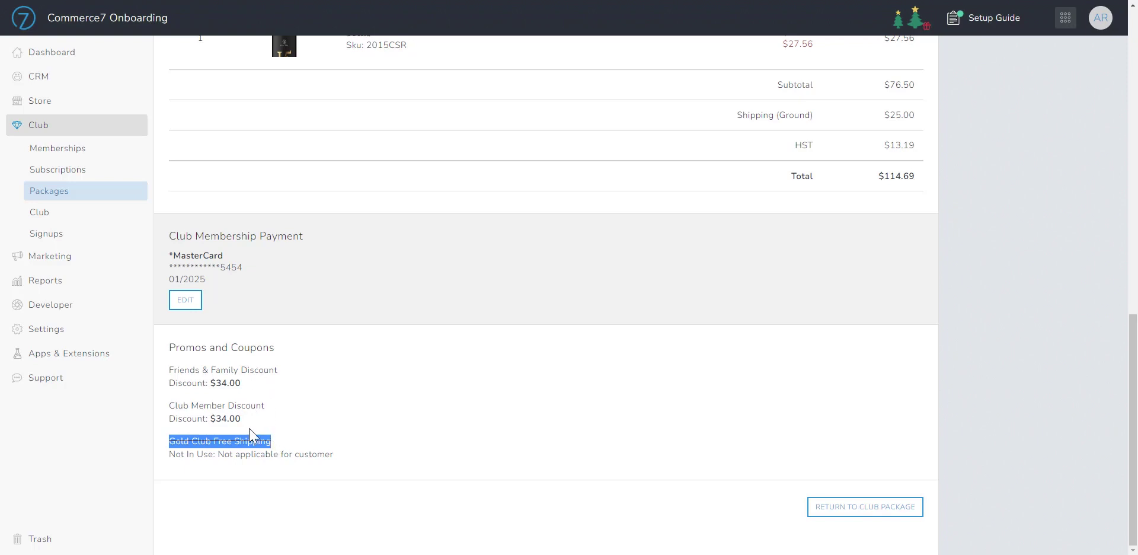
pyautogui.click(851, 513)
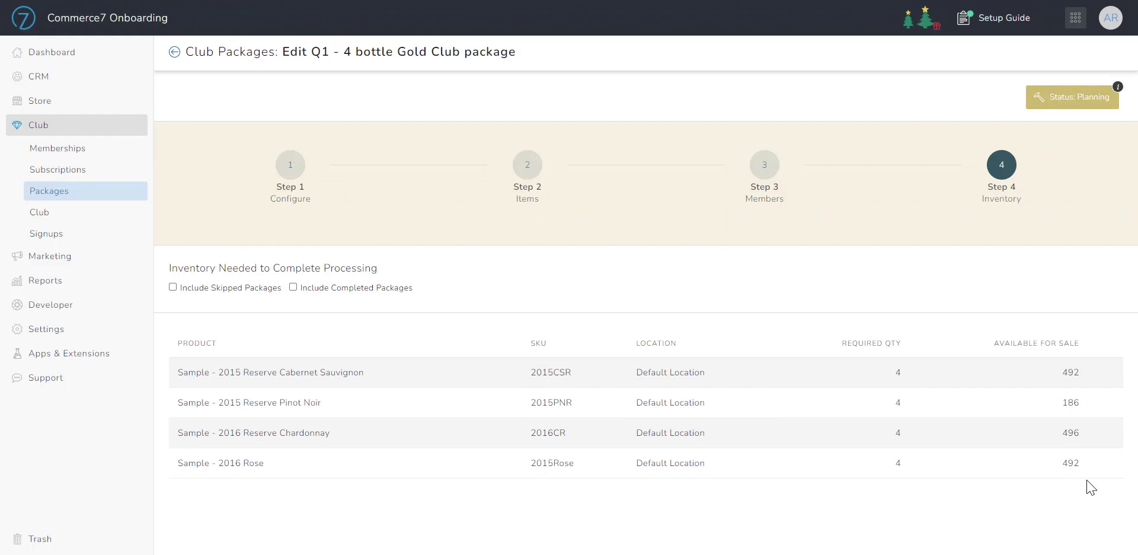
pyautogui.click(289, 178)
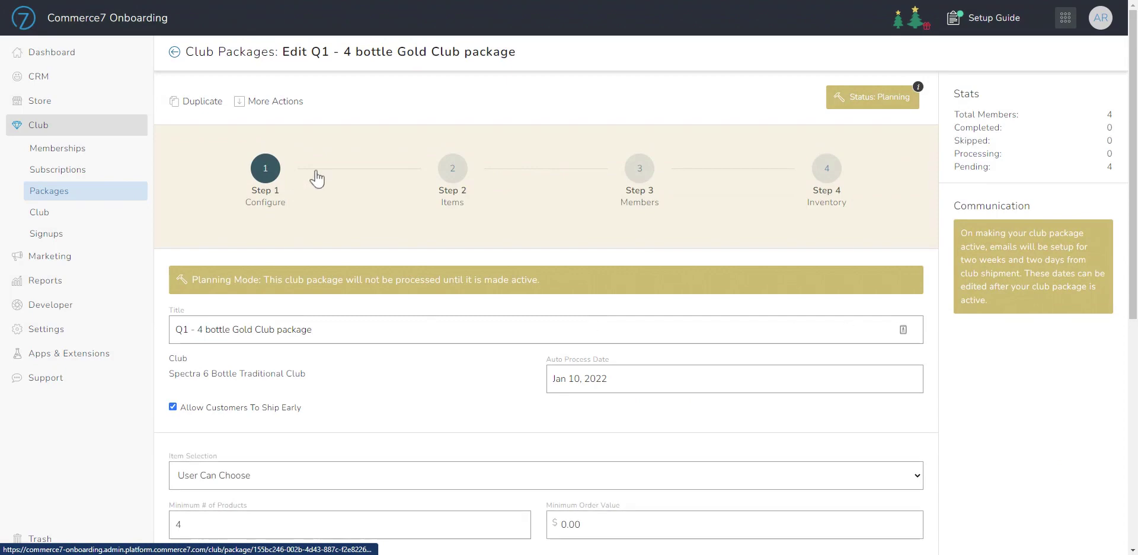
pyautogui.click(871, 102)
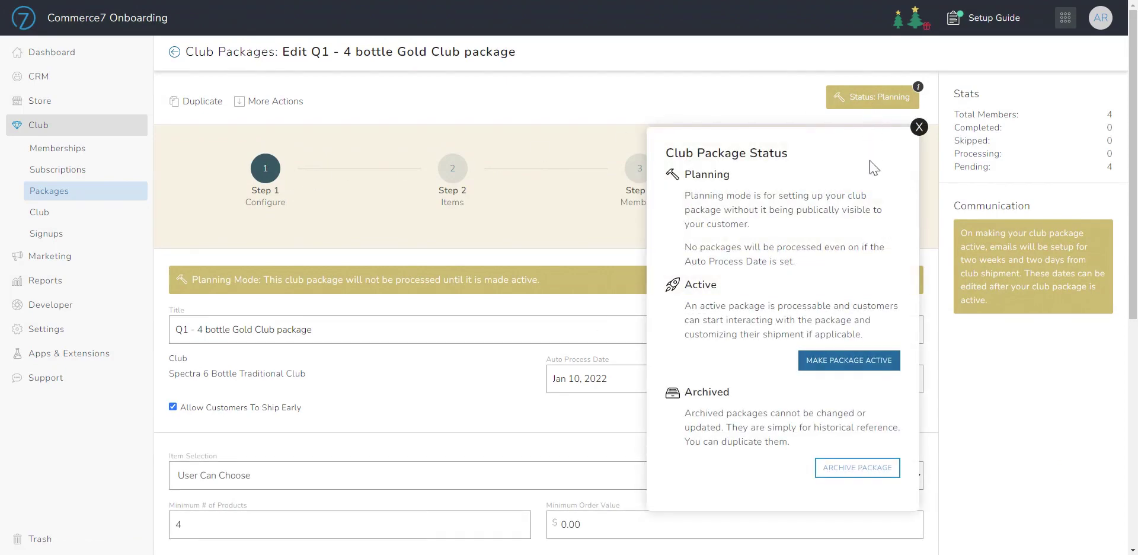
pyautogui.click(869, 360)
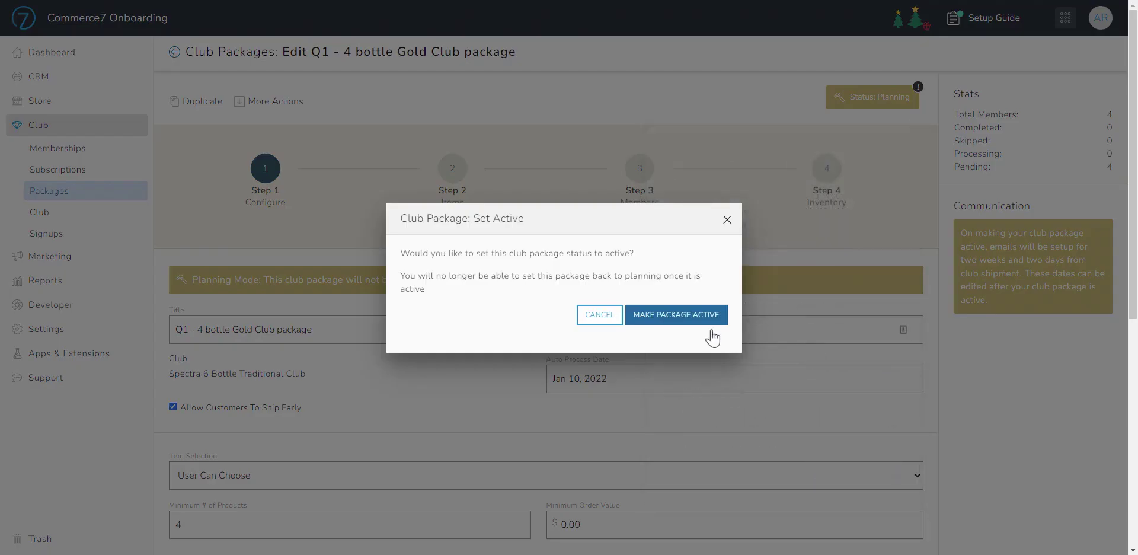
pyautogui.click(654, 320)
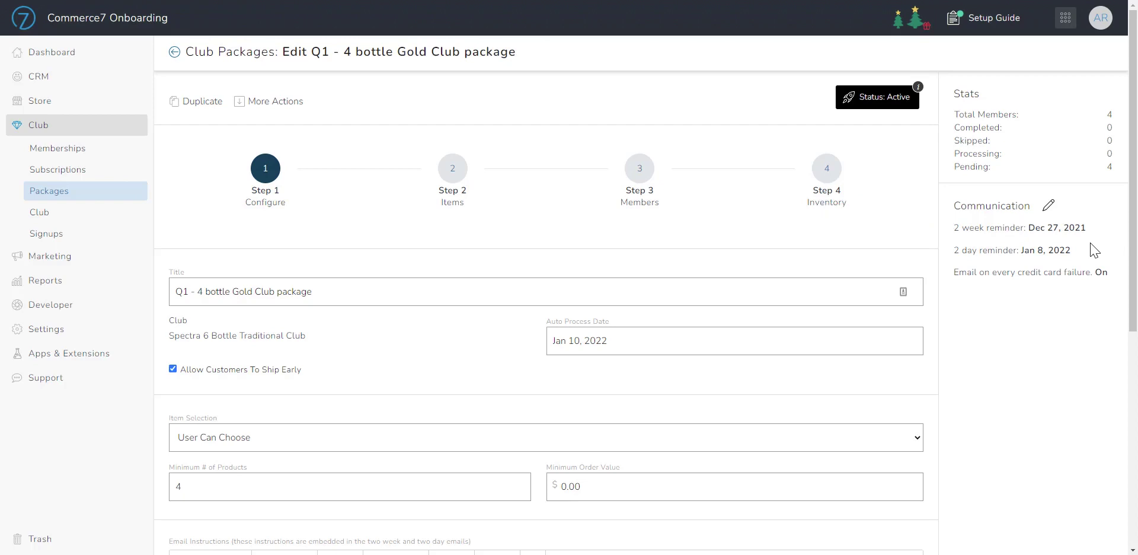
# Check the package's two-week and two-day reminder dates in the Communication settings
pyautogui.click(1047, 208)
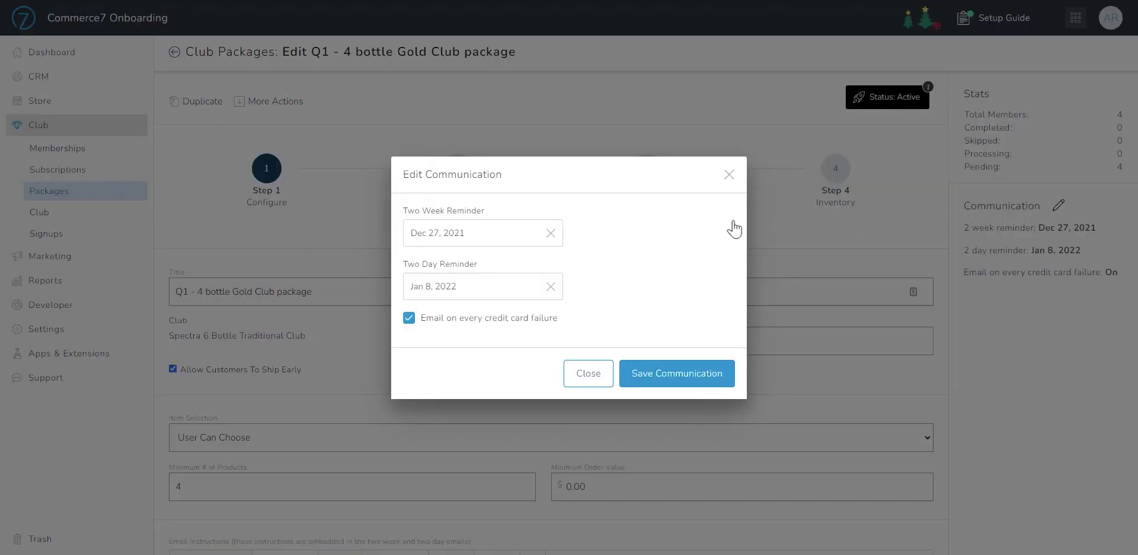
pyautogui.click(468, 231)
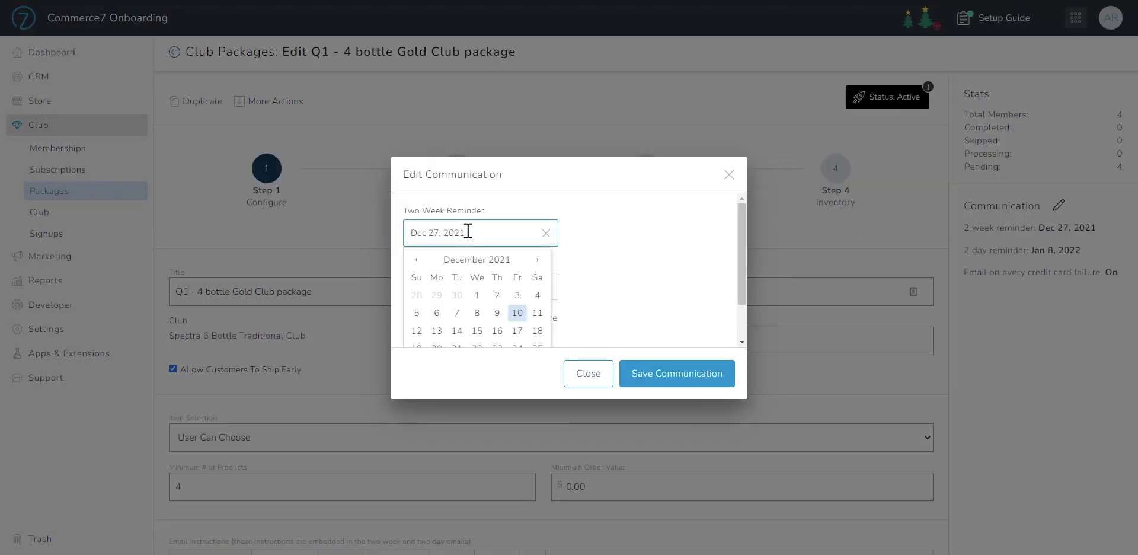
pyautogui.click(614, 237)
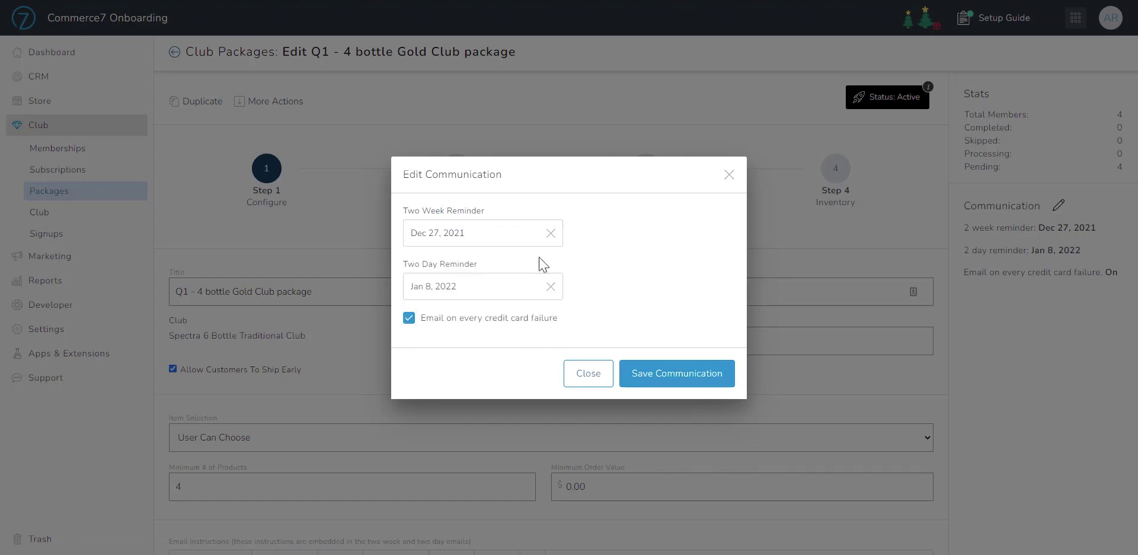
pyautogui.click(481, 279)
pyautogui.click(720, 258)
# View the member's Jan 10, 2022 Gold Club shipment in the storefront: four wines totaling $103.04
pyautogui.click(677, 372)
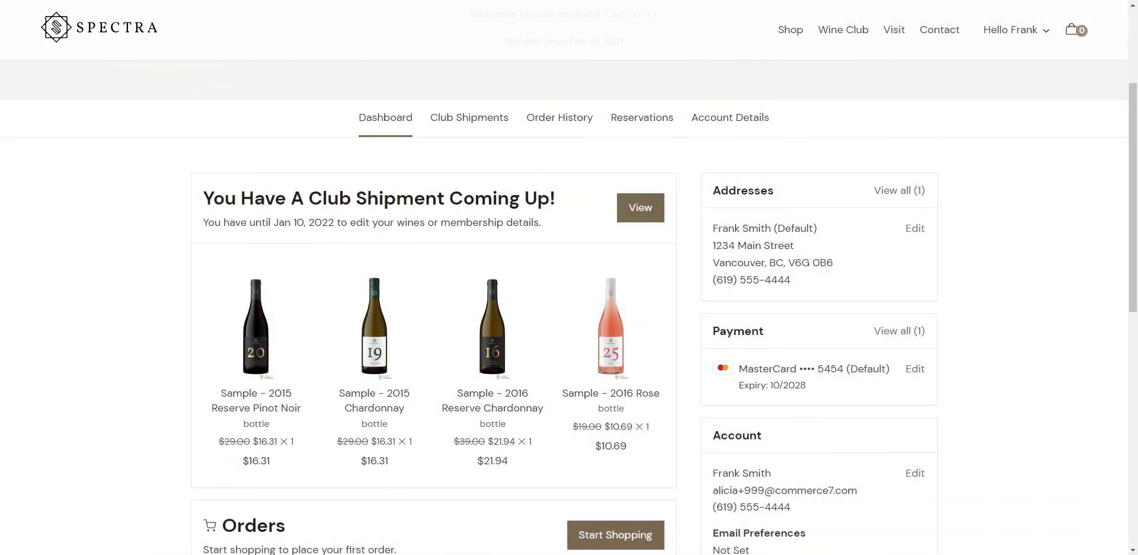
pyautogui.scroll(-1, 373, 181)
pyautogui.click(651, 218)
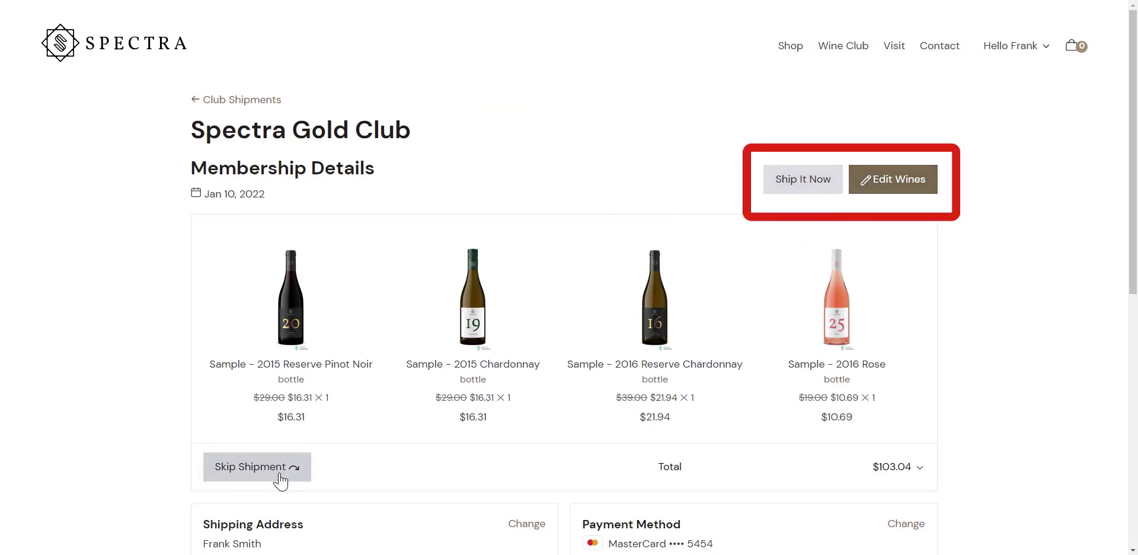
pyautogui.scroll(-3, 280, 482)
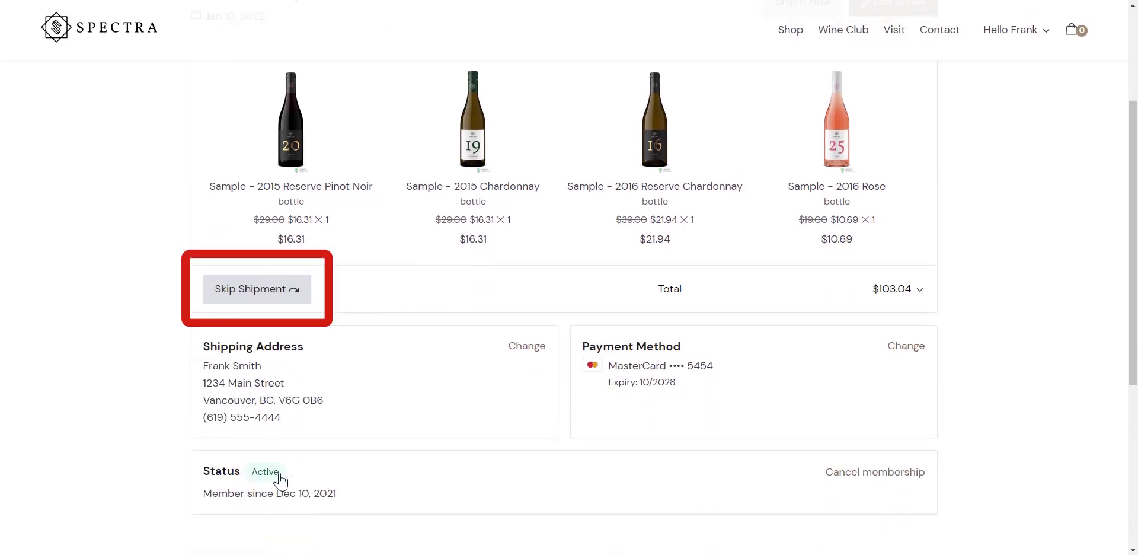
pyautogui.scroll(3, 280, 479)
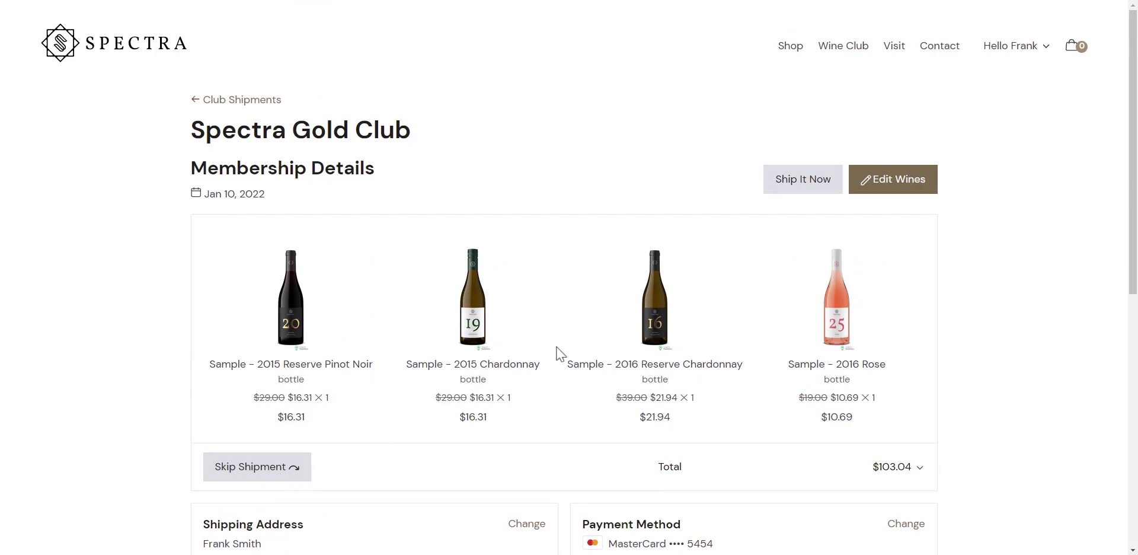
# Add 2016 Pinot Gris and a second 2015 Chardonnay, bringing the shipment to seven wines, and save
pyautogui.click(916, 187)
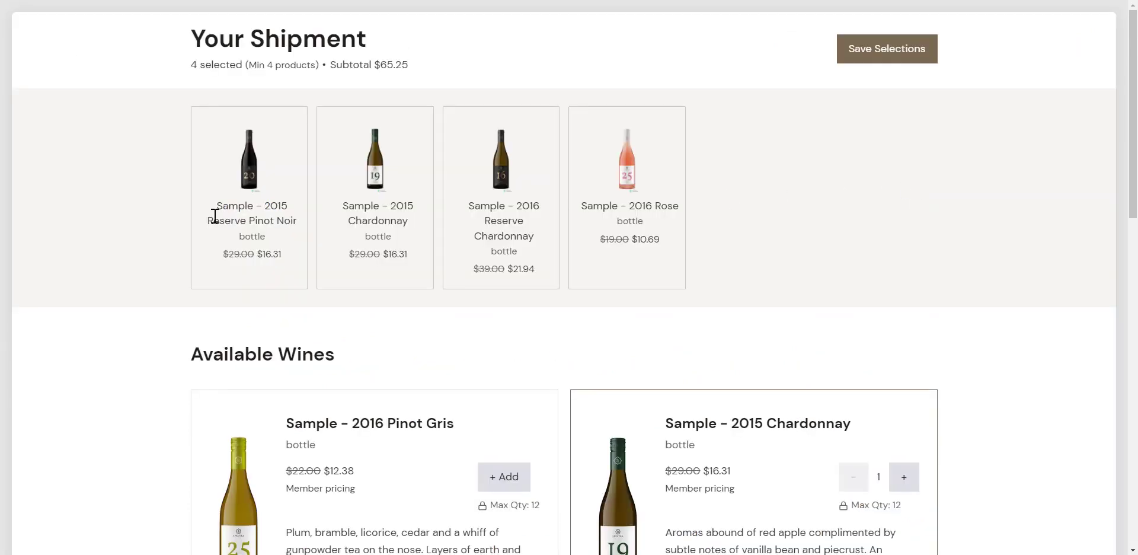
pyautogui.scroll(-2, 215, 216)
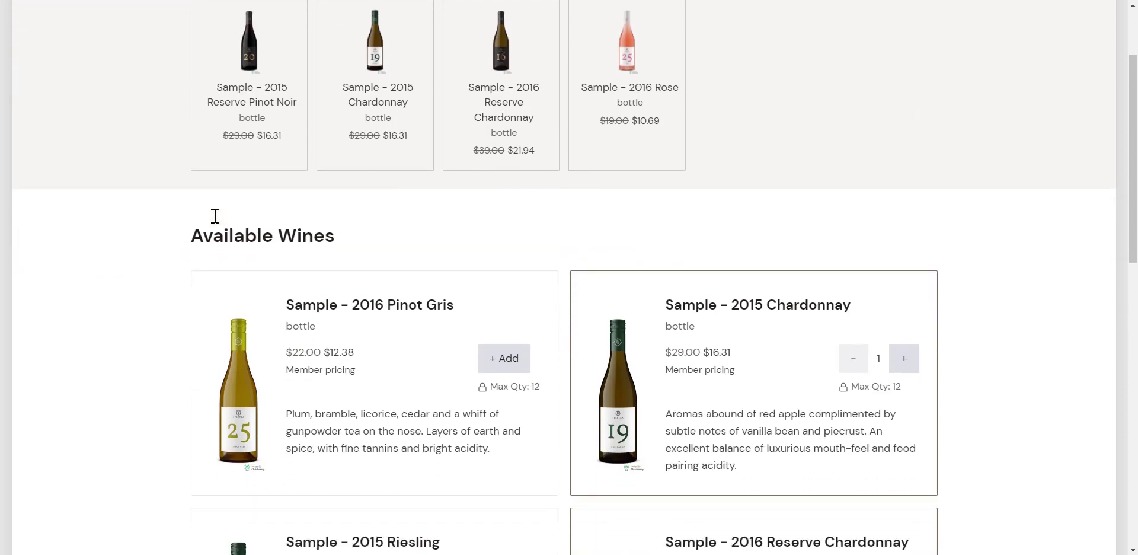
pyautogui.scroll(-2, 215, 218)
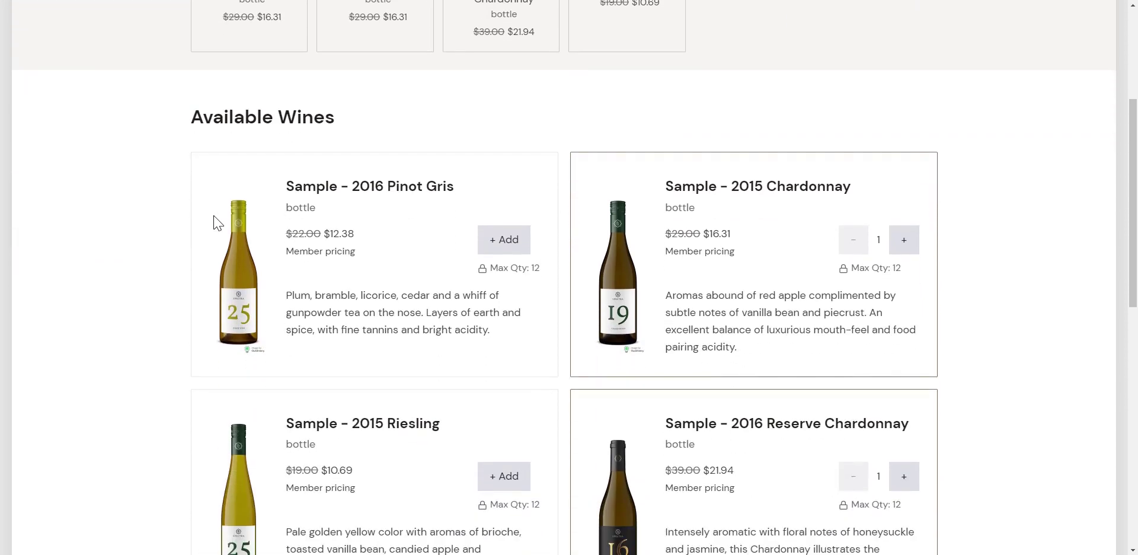
pyautogui.click(493, 245)
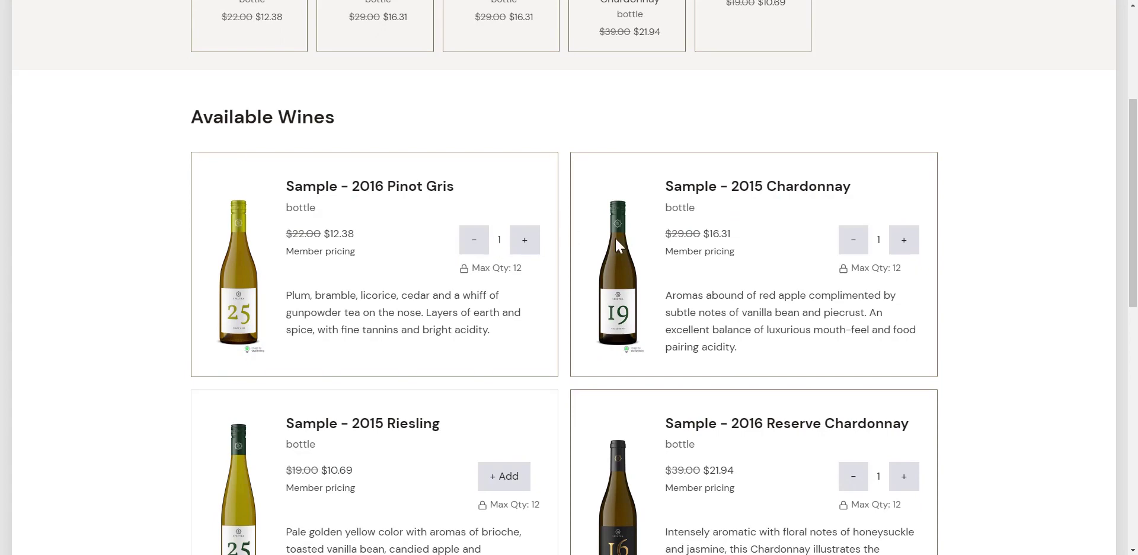
pyautogui.click(904, 240)
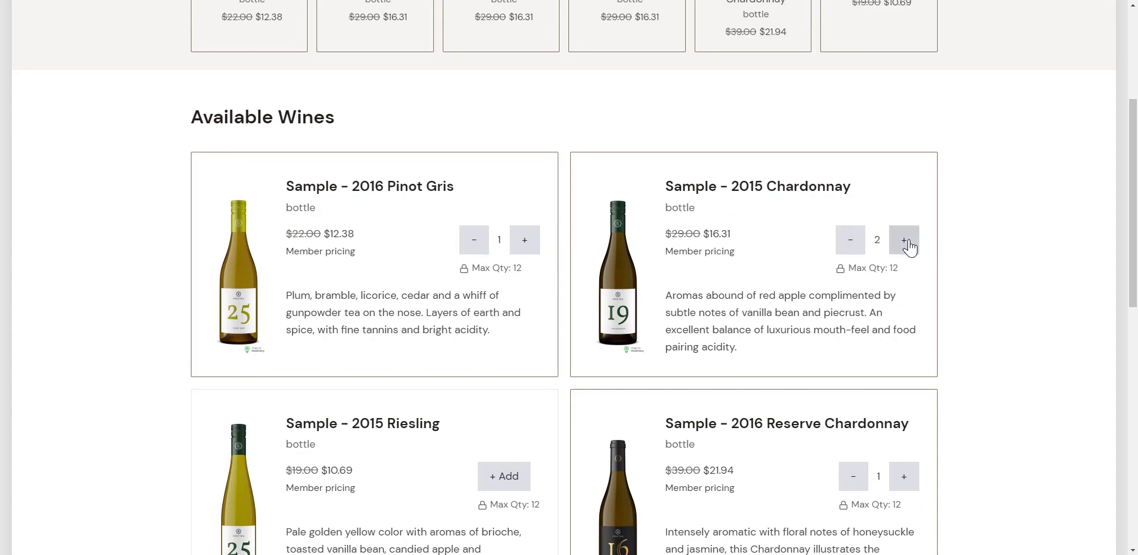
pyautogui.scroll(-10, 910, 246)
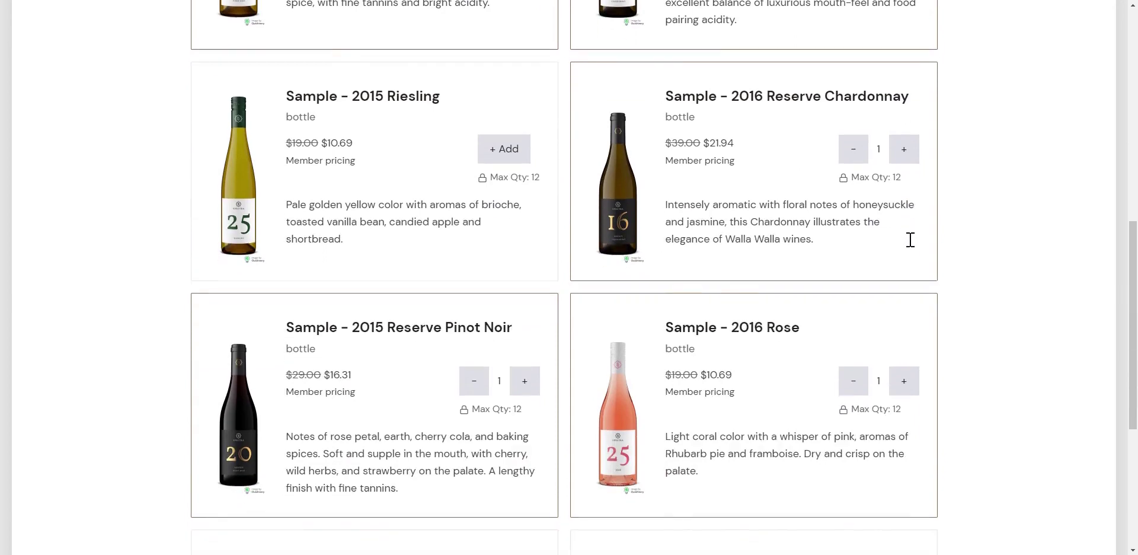
pyautogui.scroll(10, 911, 243)
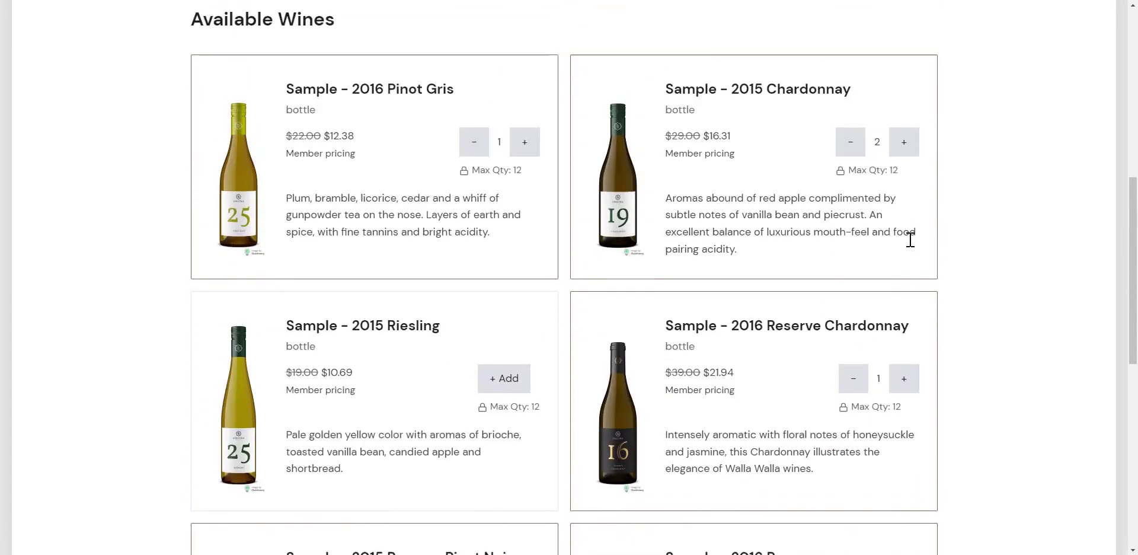
pyautogui.scroll(5, 910, 239)
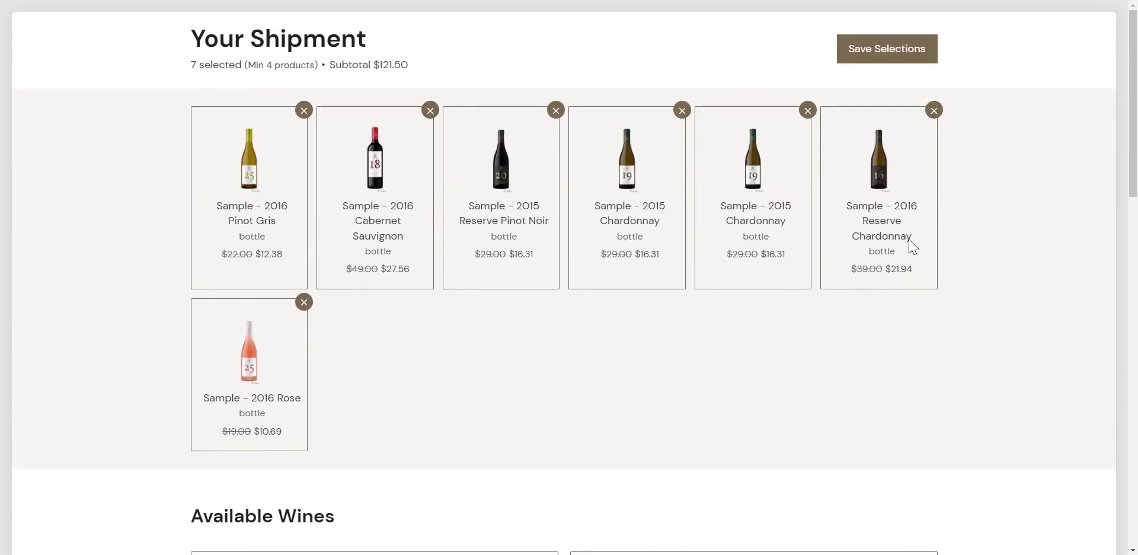
pyautogui.click(904, 52)
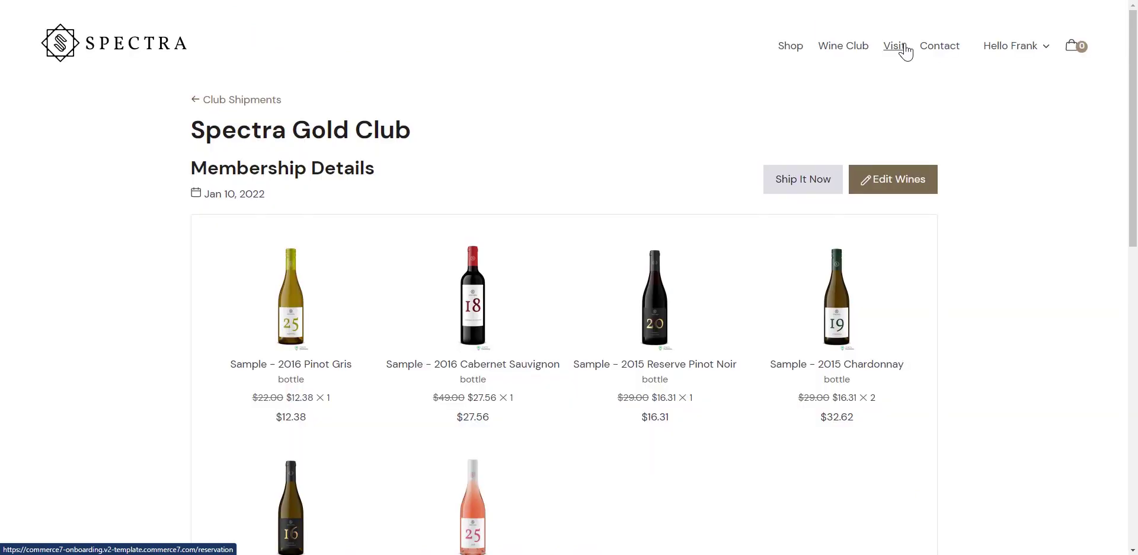
# Ship the Gold Club shipment immediately, then review it under All Orders in the Club Shipments overview
pyautogui.click(801, 180)
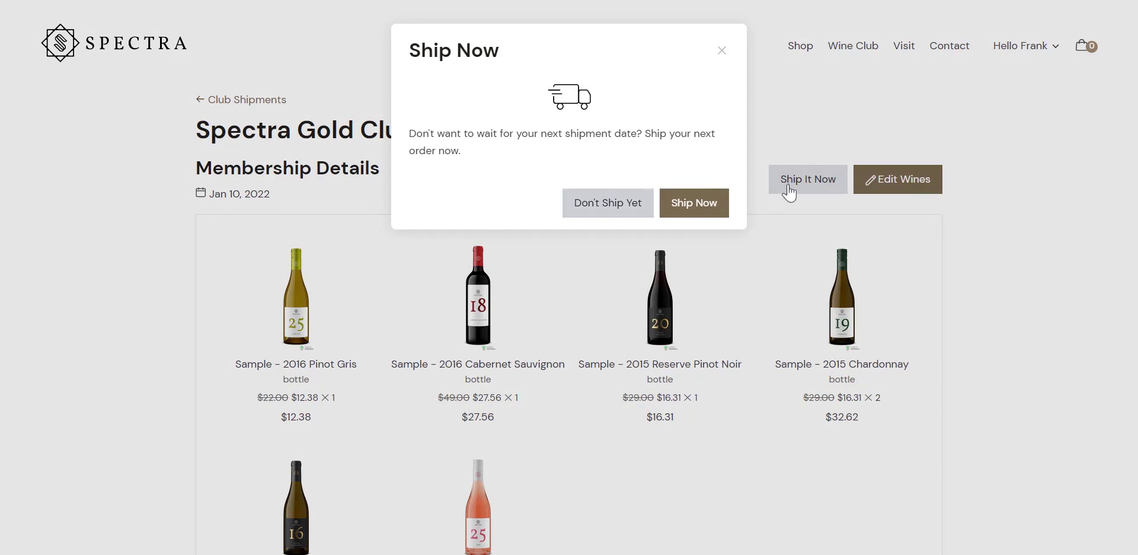
pyautogui.click(717, 205)
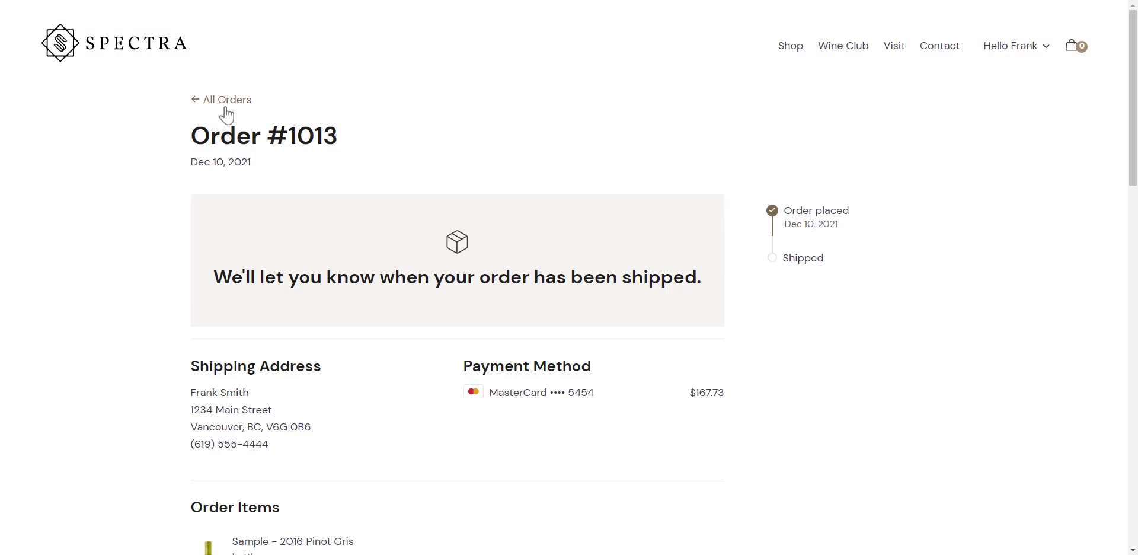
pyautogui.click(243, 105)
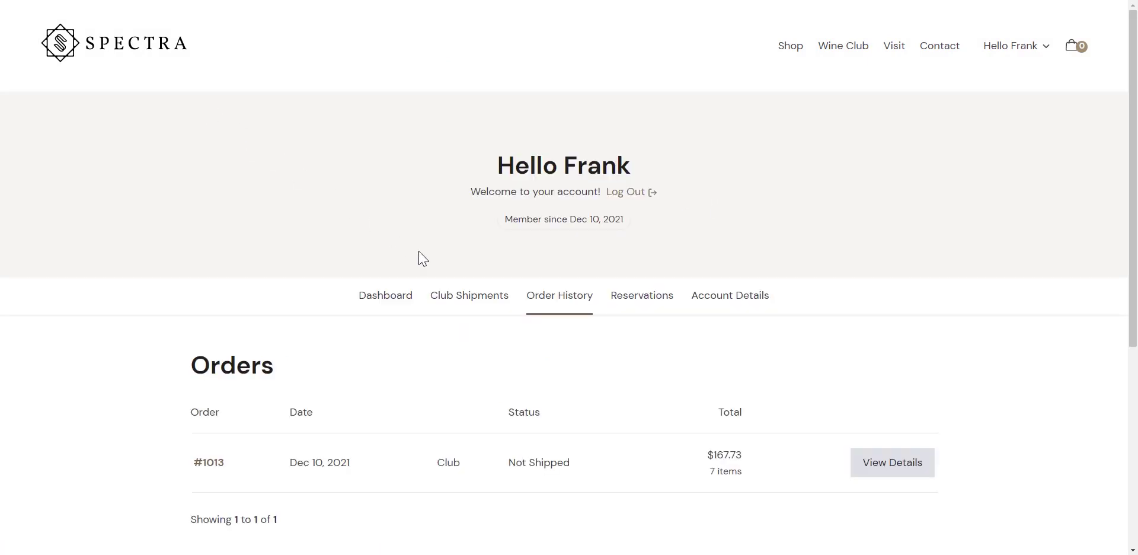
pyautogui.click(442, 296)
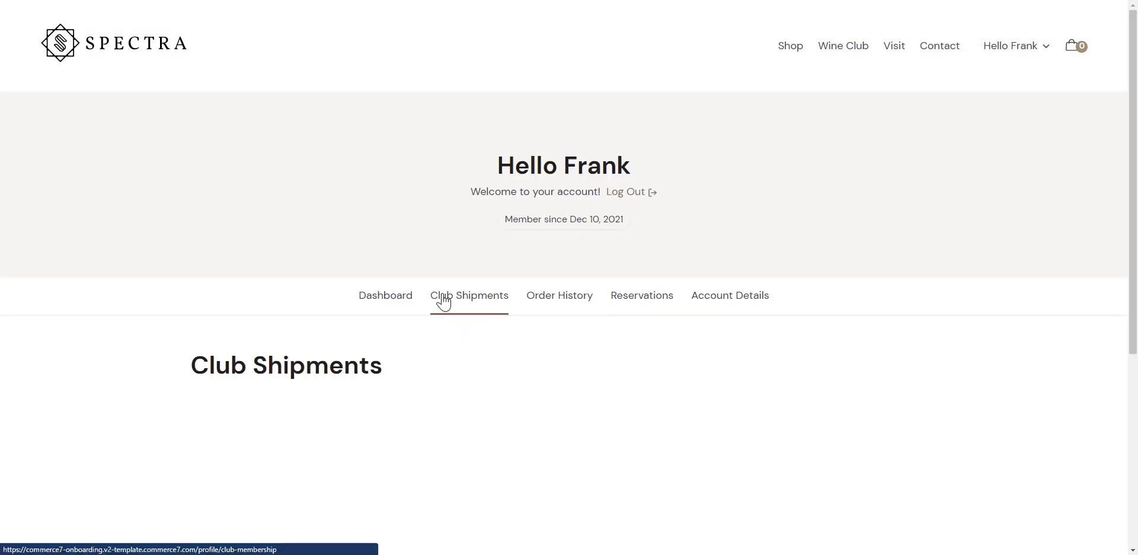
pyautogui.scroll(-4, 445, 301)
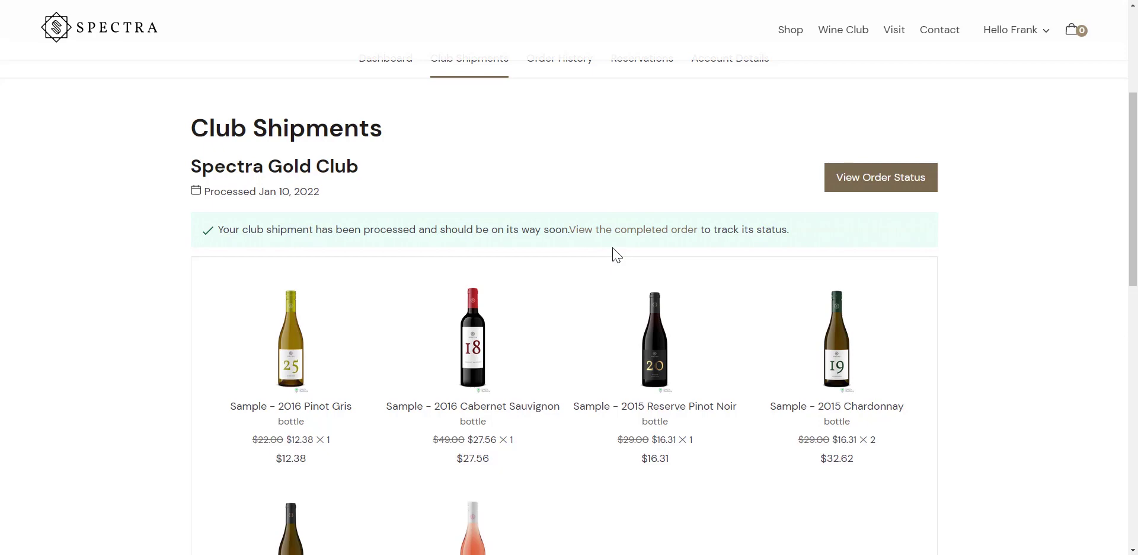
pyautogui.scroll(-5, 613, 250)
pyautogui.scroll(-5, 617, 255)
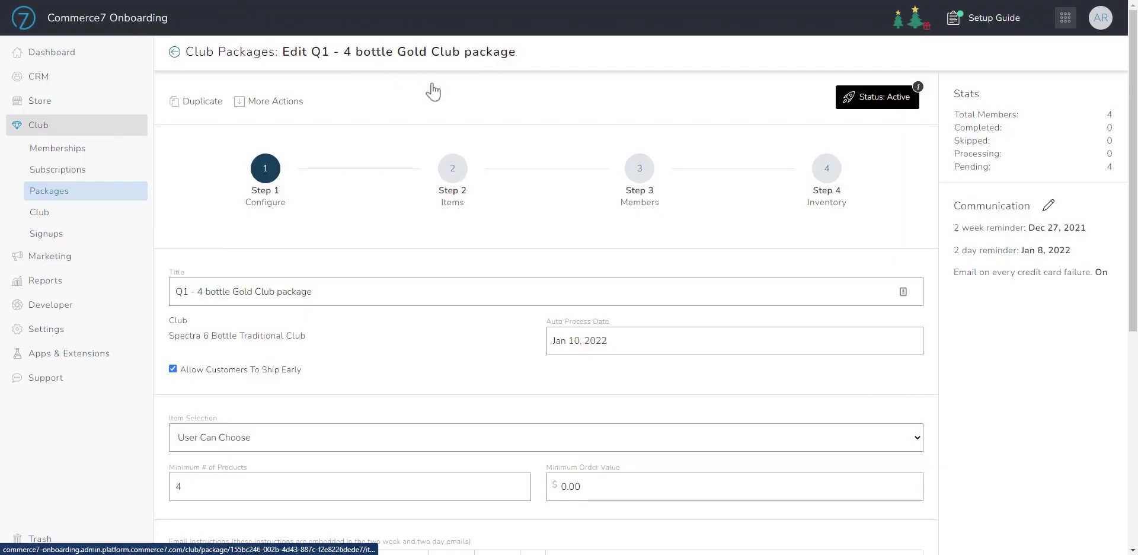
# On the package's Members step, search by the member's name and open their pending shipment
pyautogui.click(635, 177)
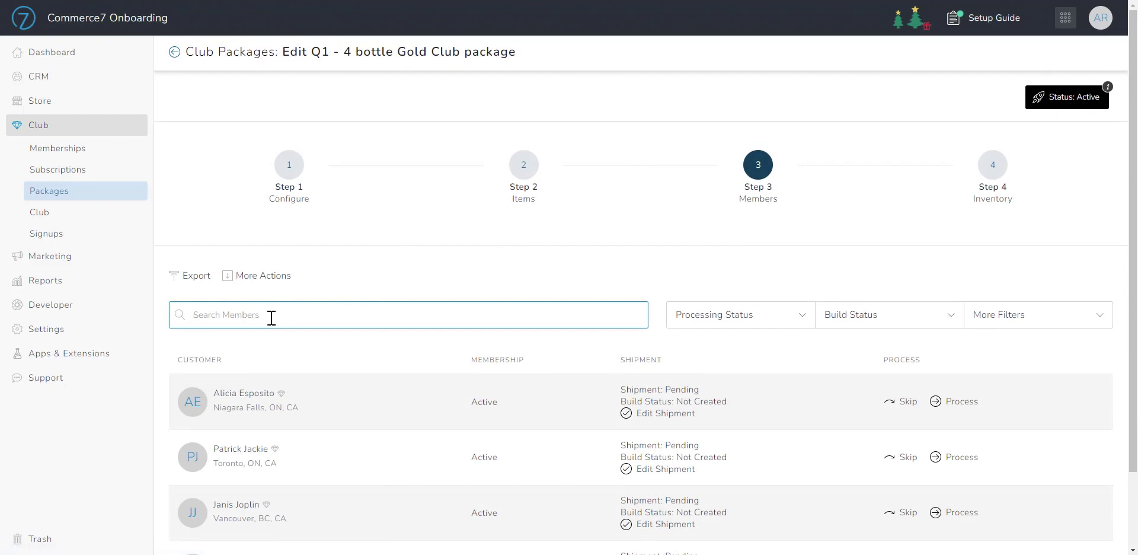
pyautogui.write('Pato')
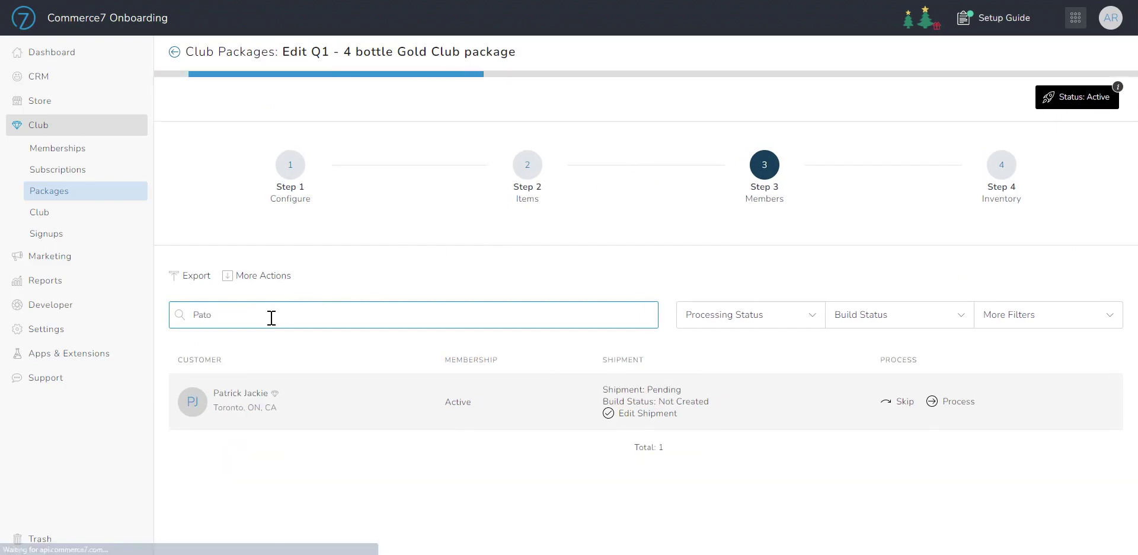
pyautogui.press('BackSpace')
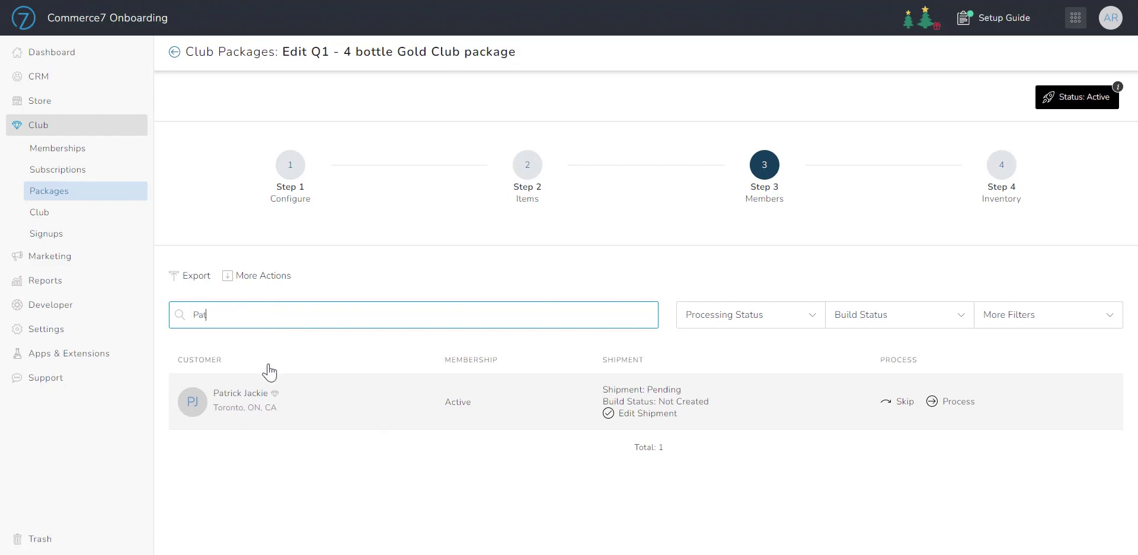
pyautogui.click(268, 408)
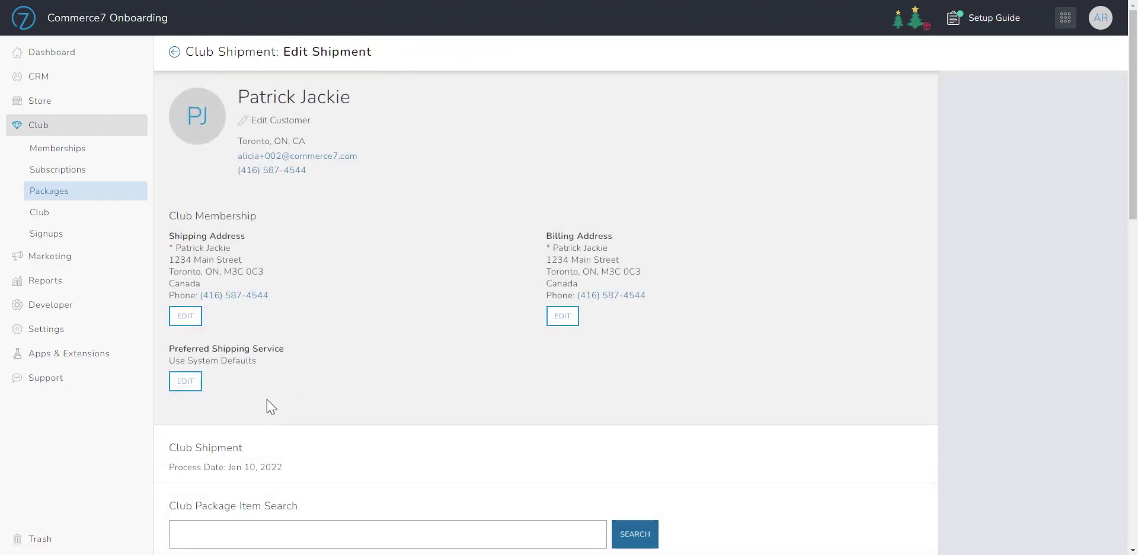
# Check the shipping address options, then set the 2015 Reserve Pinot Noir quantity to 2
pyautogui.click(185, 316)
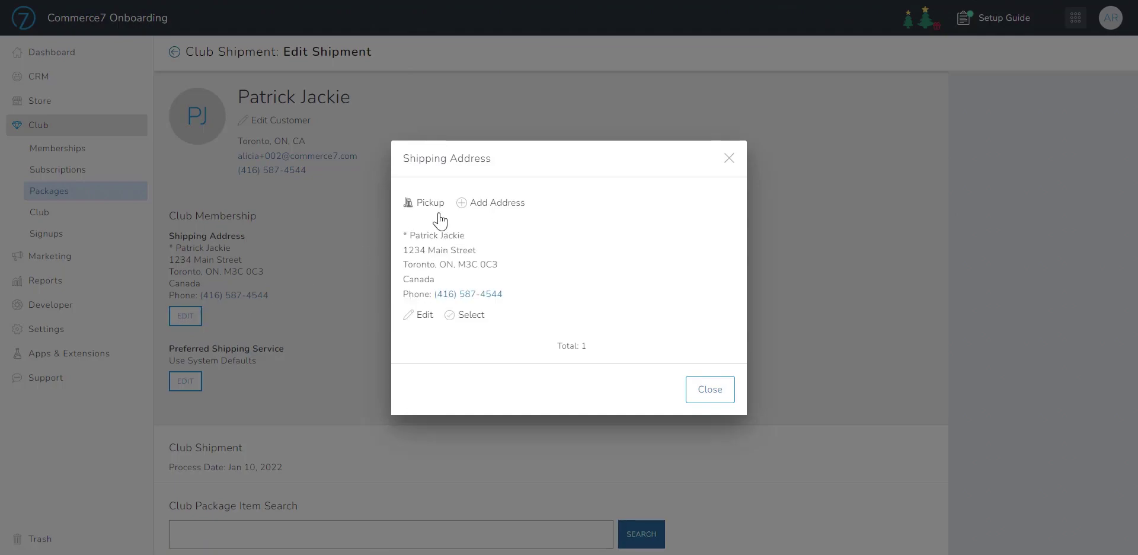
pyautogui.click(706, 392)
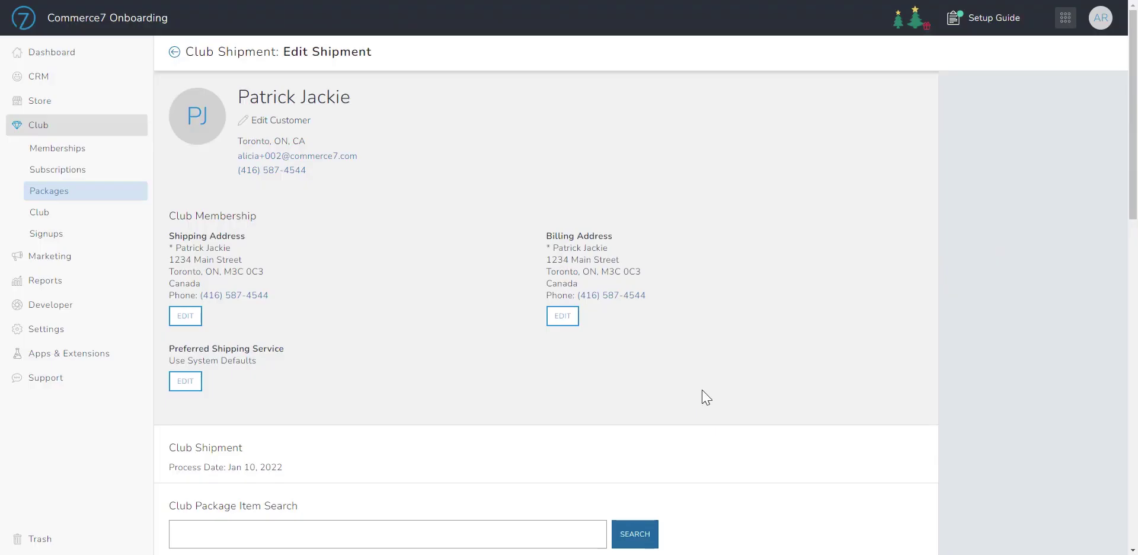
pyautogui.scroll(-1, 706, 397)
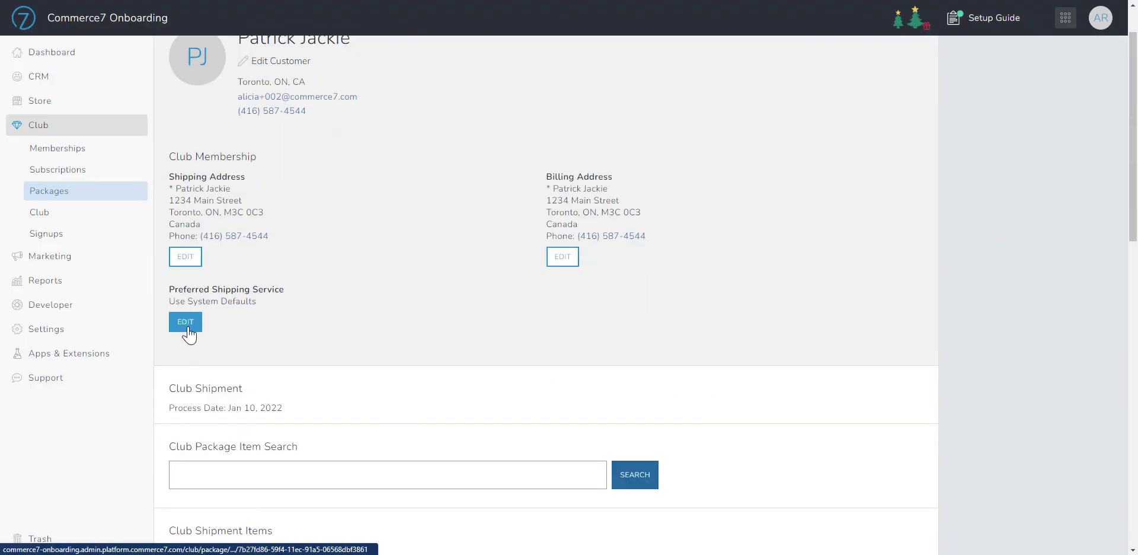
pyautogui.scroll(-5, 189, 335)
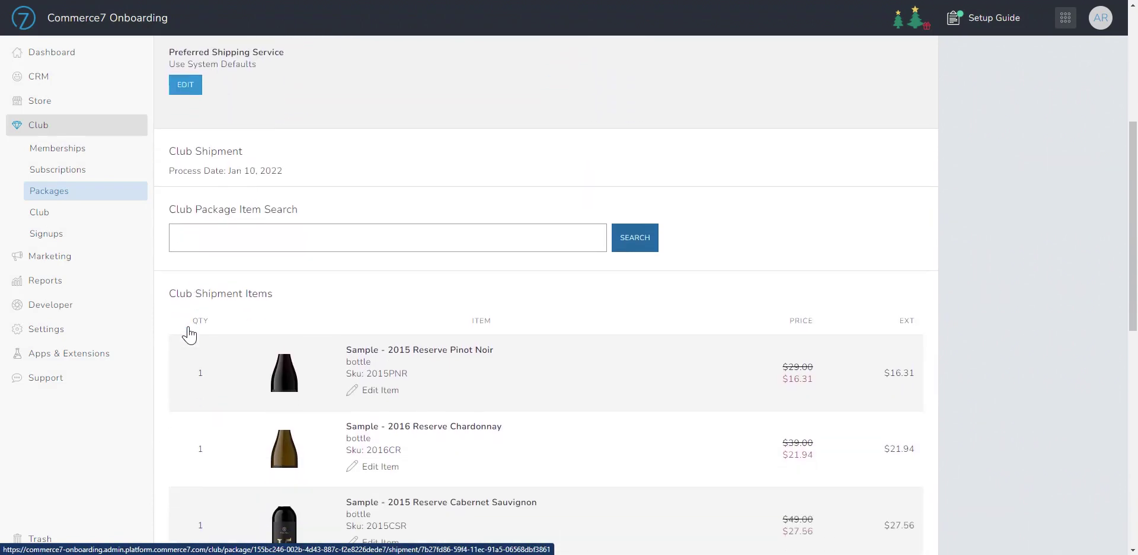
pyautogui.scroll(-1, 189, 335)
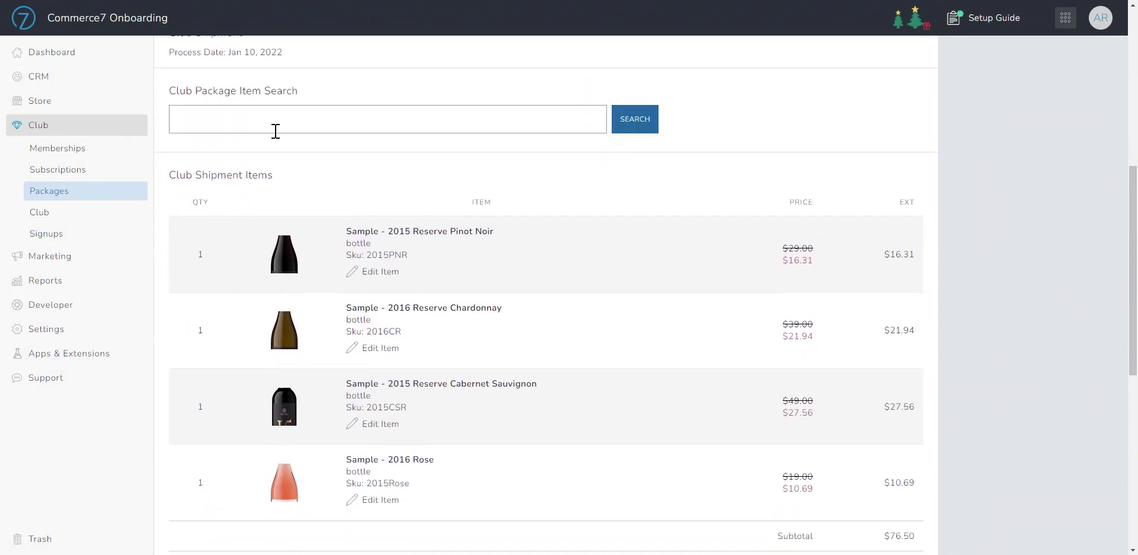
pyautogui.click(376, 272)
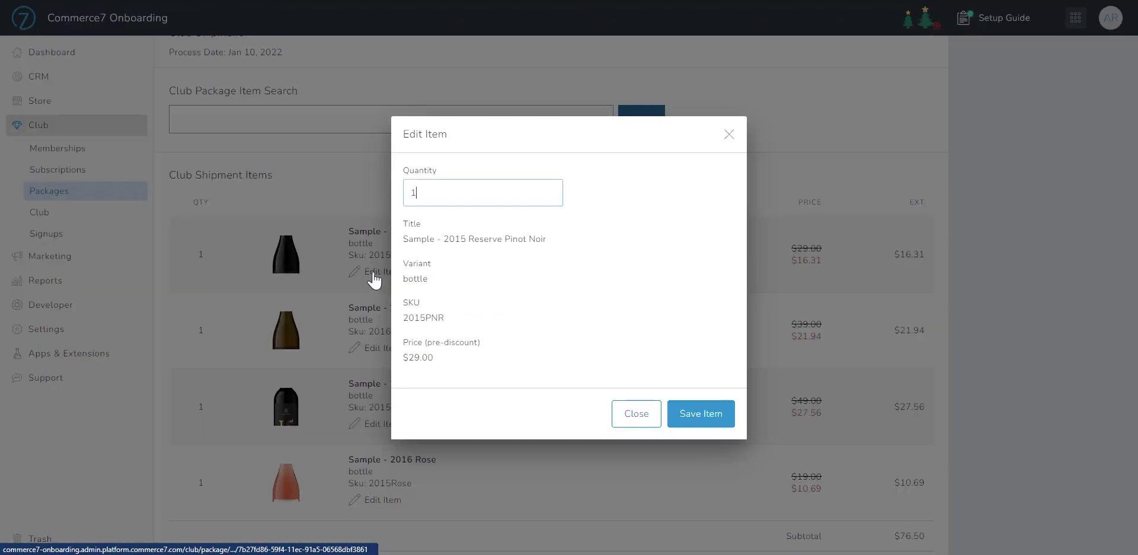
pyautogui.doubleClick(428, 203)
pyautogui.write('2')
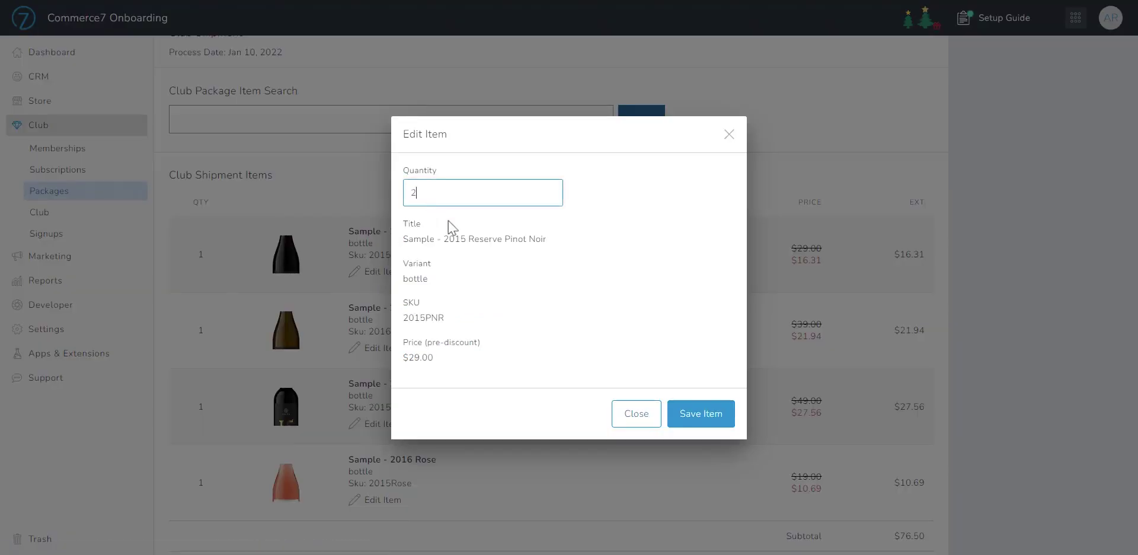
pyautogui.click(700, 417)
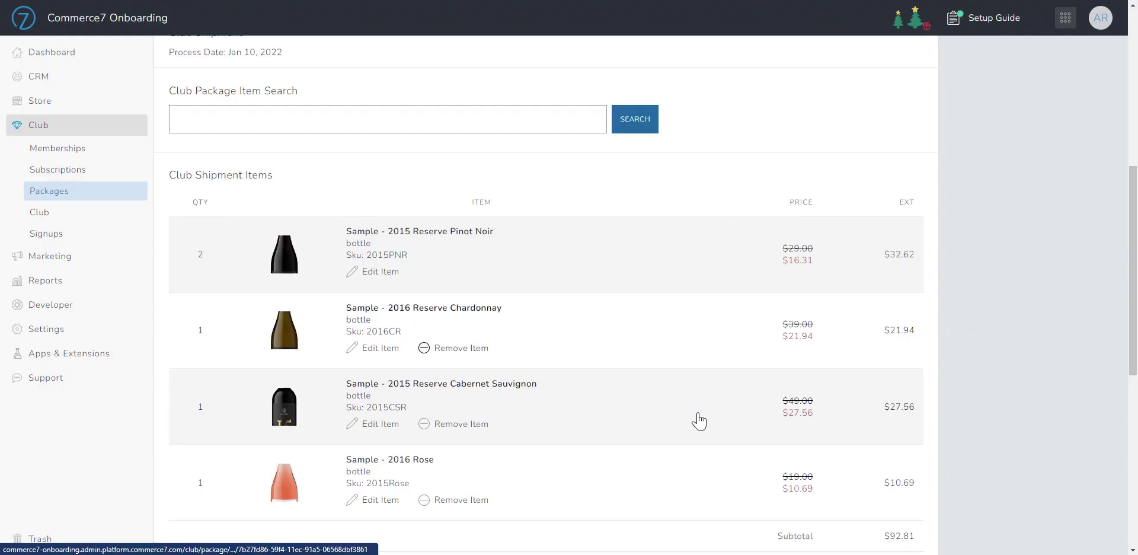
# Remove Chardonnay and Cabernet, re-add 2015 Reserve Cabernet Sauvignon via a 'cab' search, and open shipping options
pyautogui.click(461, 348)
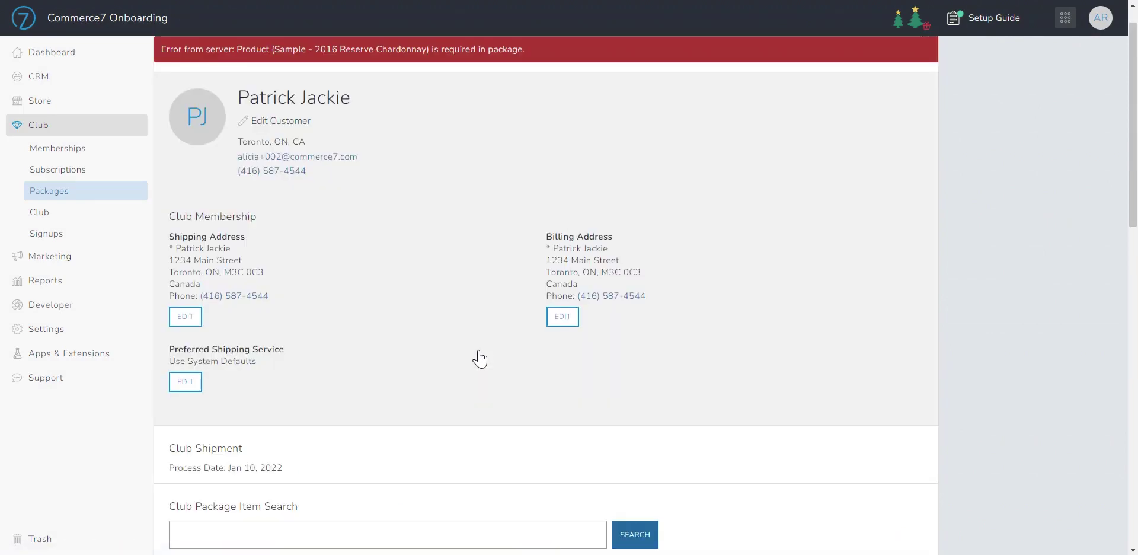
pyautogui.scroll(-7, 551, 383)
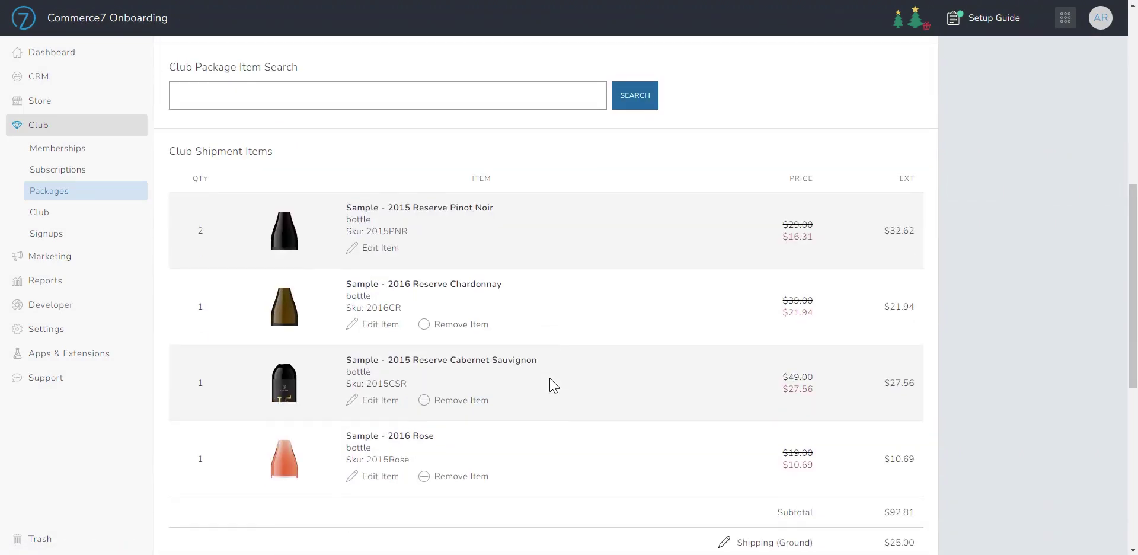
pyautogui.click(446, 399)
pyautogui.write('ca')
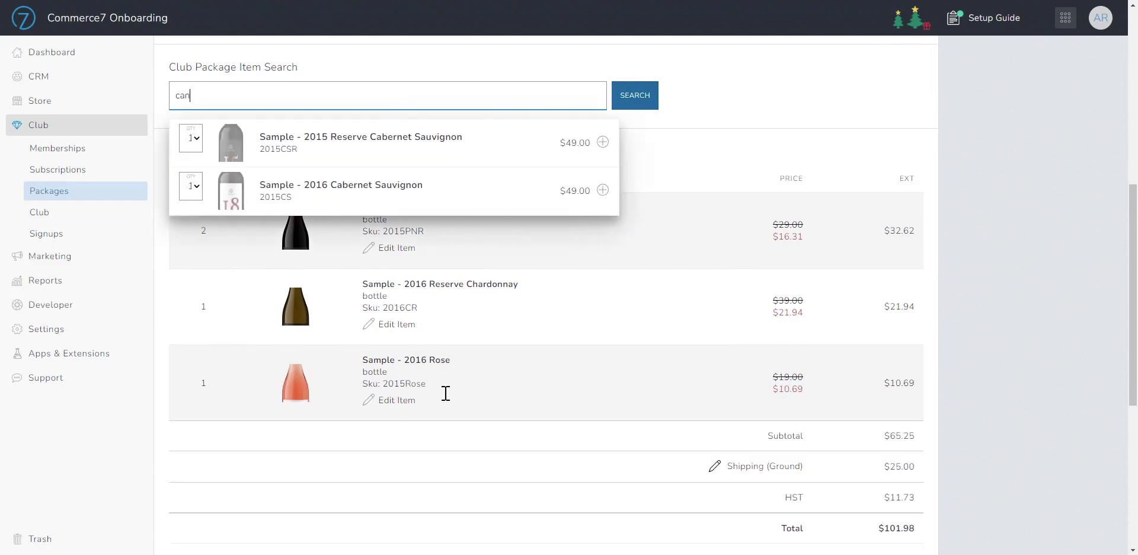
pyautogui.write('n')
pyautogui.press('BackSpace')
pyautogui.write('b')
pyautogui.click(602, 140)
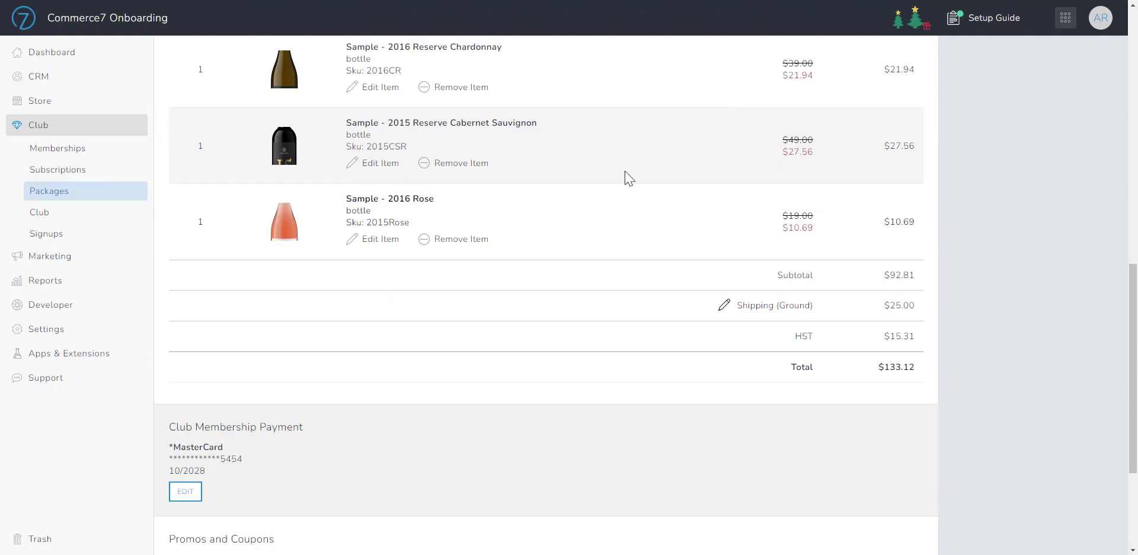
pyautogui.click(724, 307)
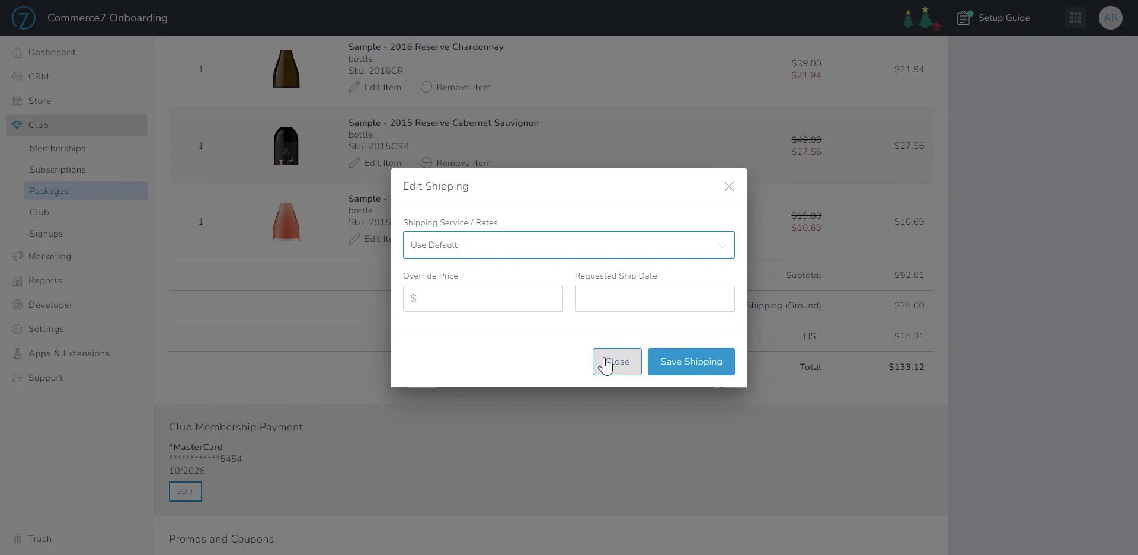
# Close the Edit Shipping dialog without changes and process the edited member shipment
pyautogui.click(617, 361)
pyautogui.scroll(-3, 605, 364)
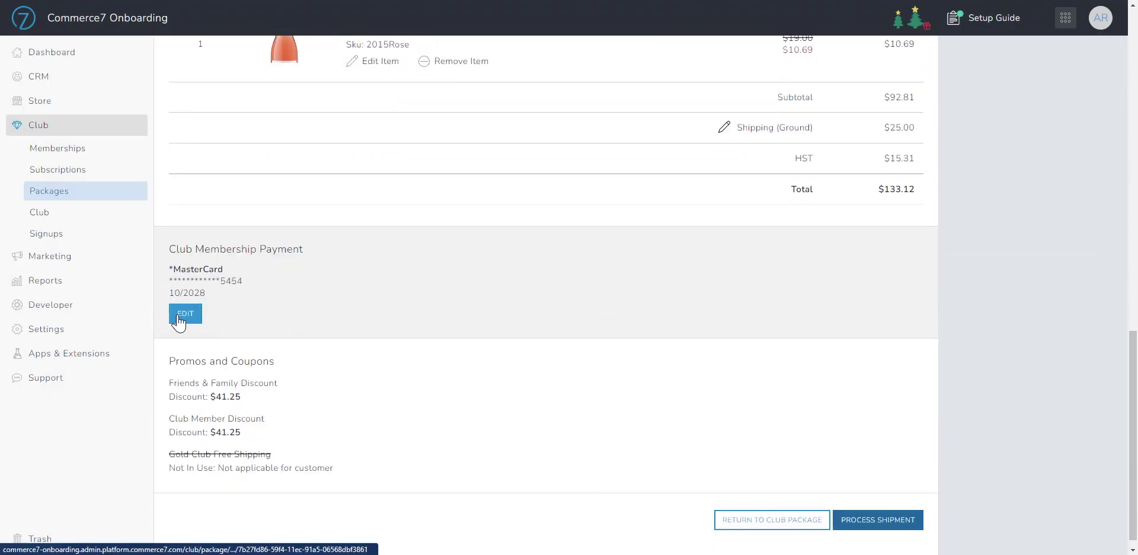
pyautogui.scroll(-1, 415, 388)
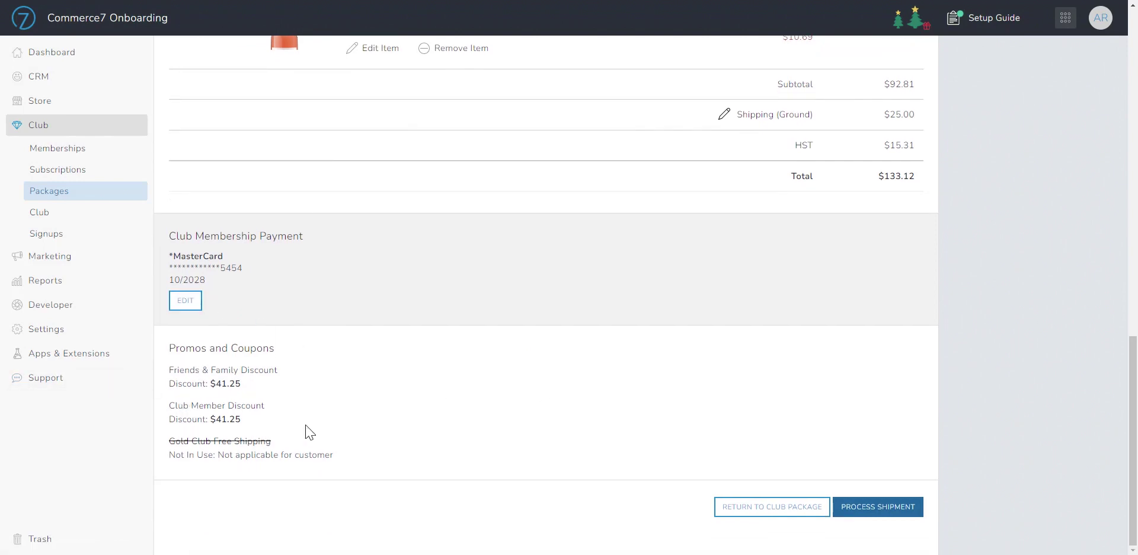
pyautogui.click(894, 509)
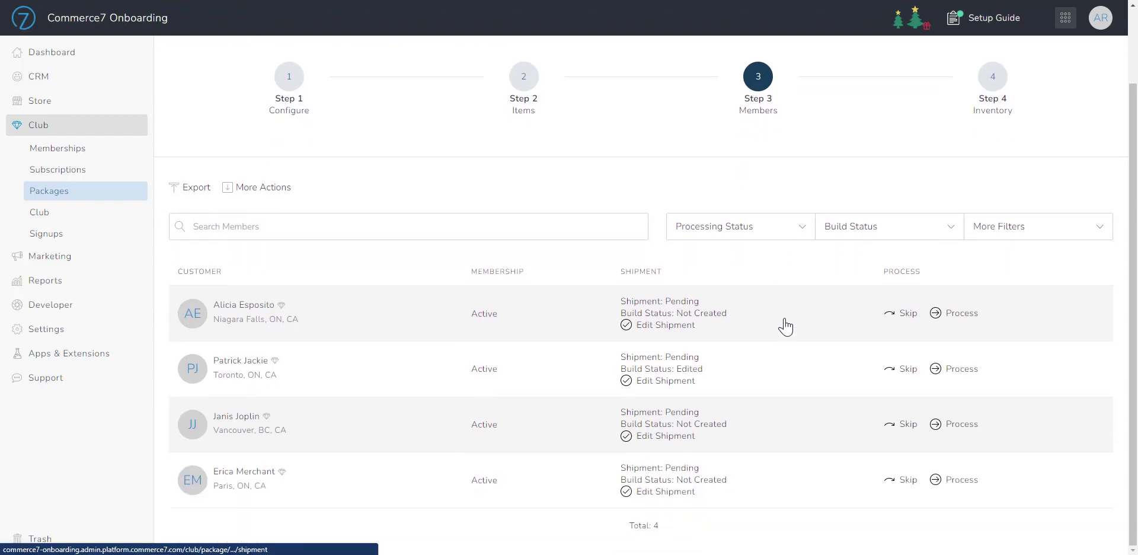
# Filter the Gold Club members by Order Delivery Method 'Ship' and view the More Actions menu
pyautogui.click(787, 323)
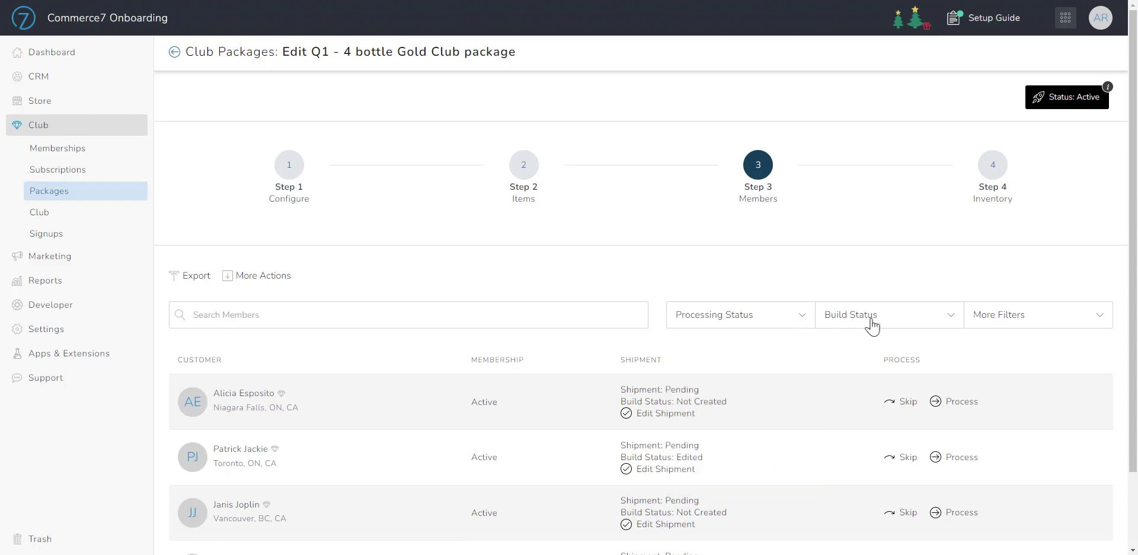
pyautogui.click(889, 326)
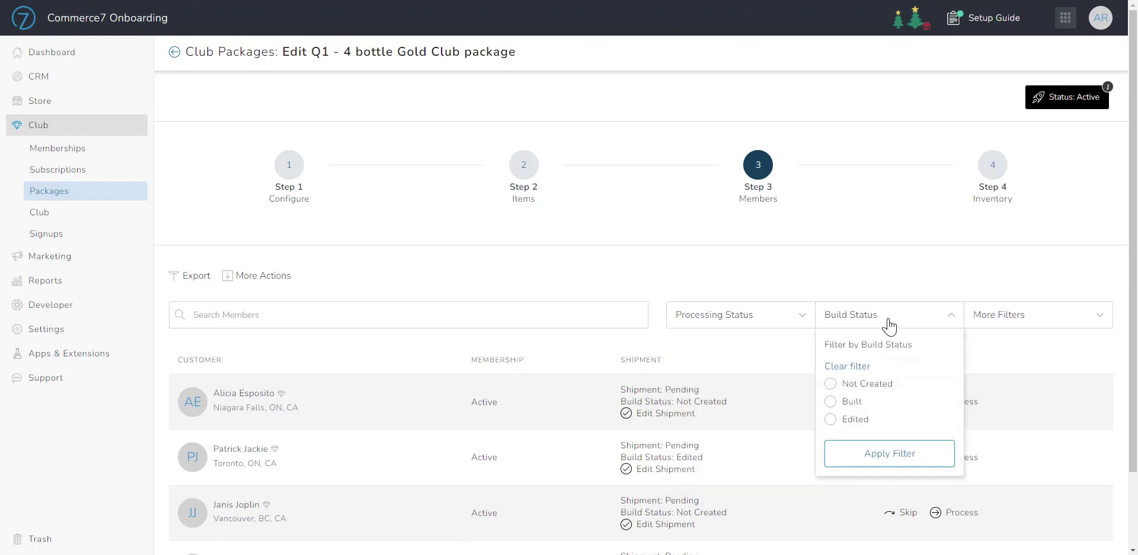
pyautogui.click(1033, 326)
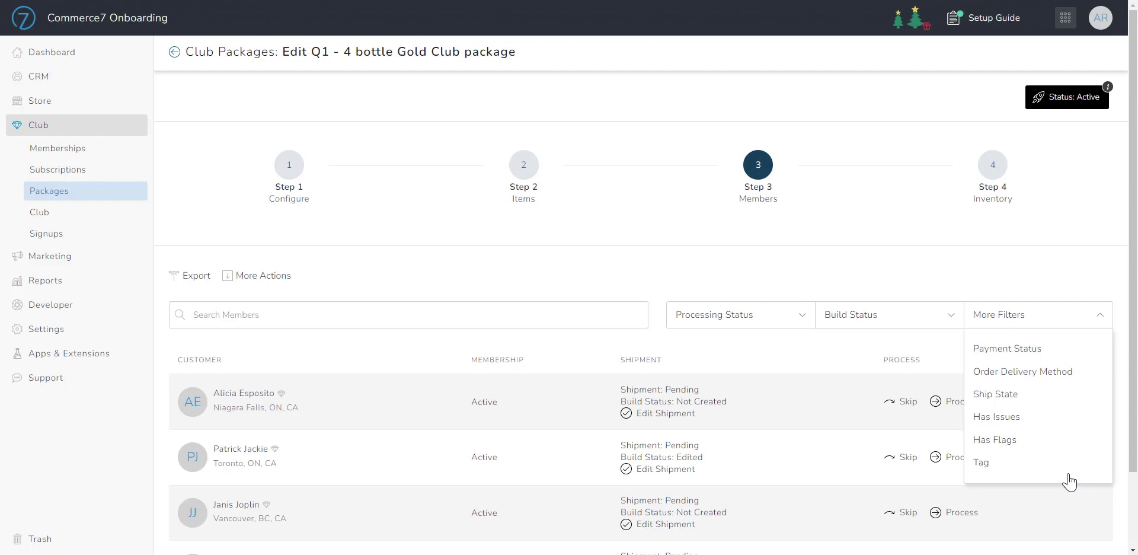
pyautogui.click(1045, 371)
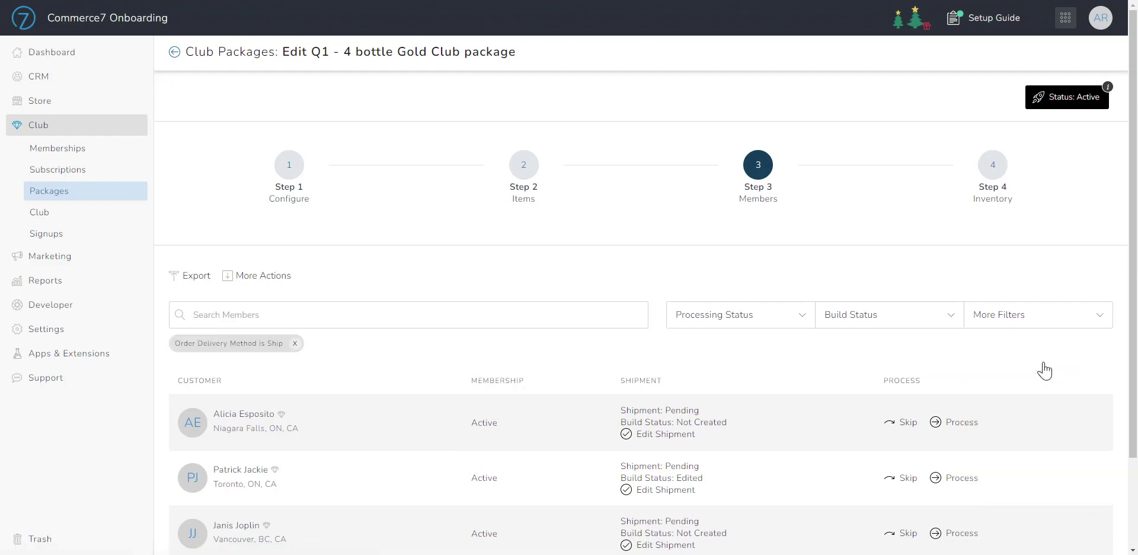
pyautogui.scroll(-2, 1045, 371)
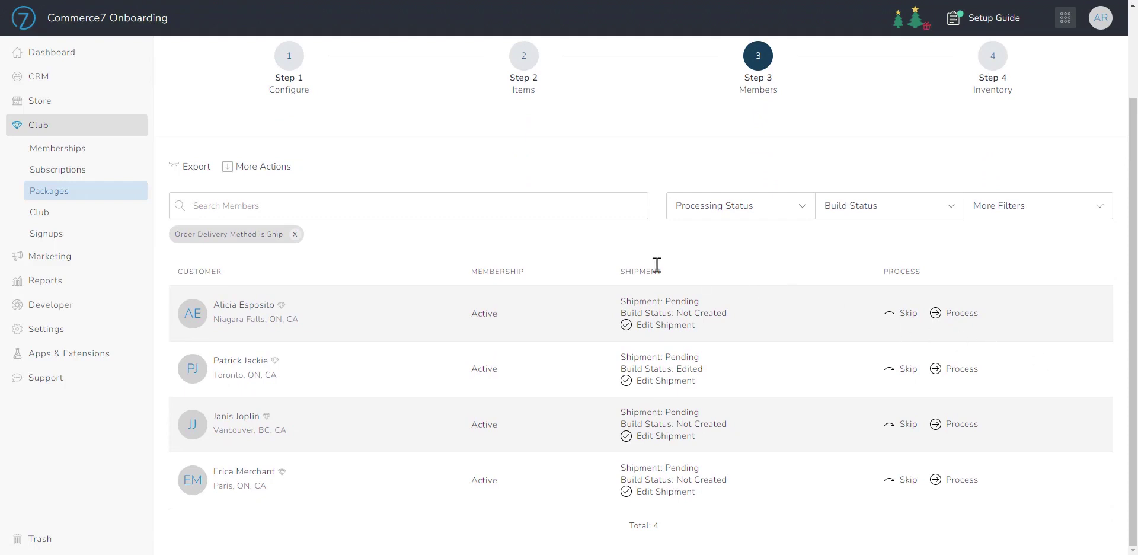
pyautogui.click(266, 169)
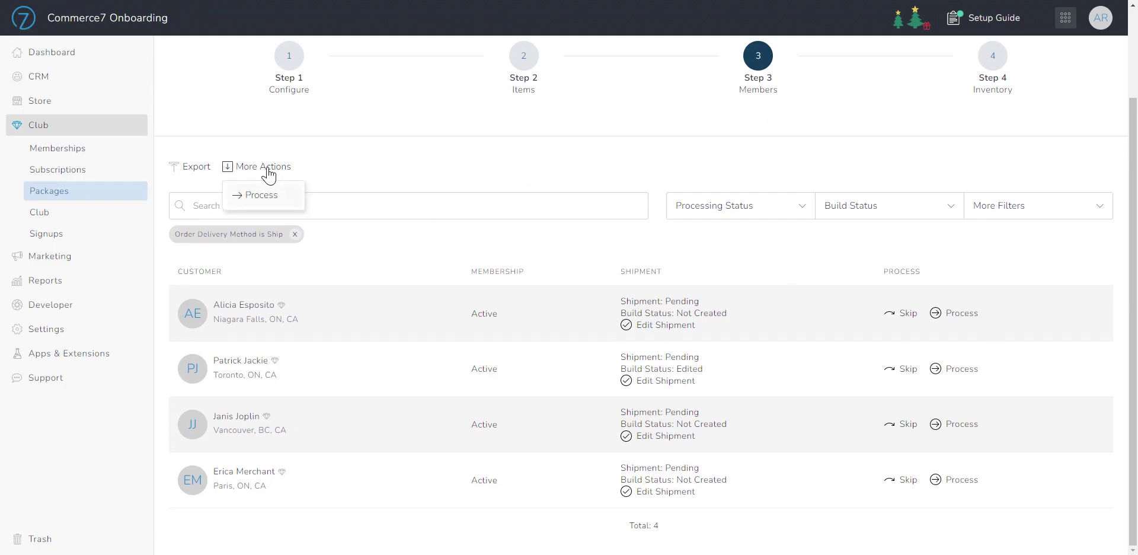
# Process the first pending member's shipment, then open its resulting club order #1014
pyautogui.click(969, 317)
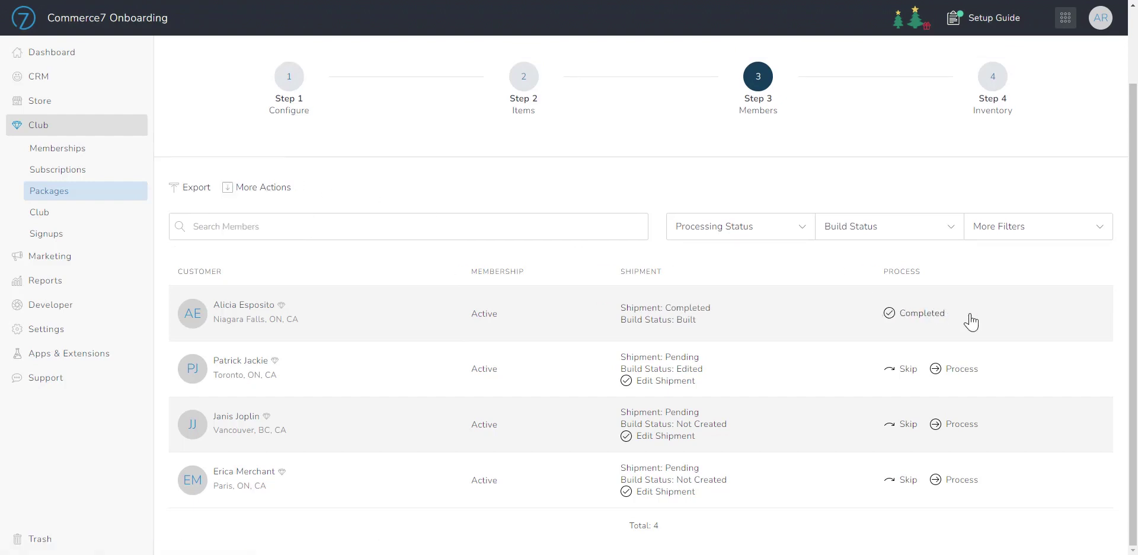
pyautogui.click(259, 324)
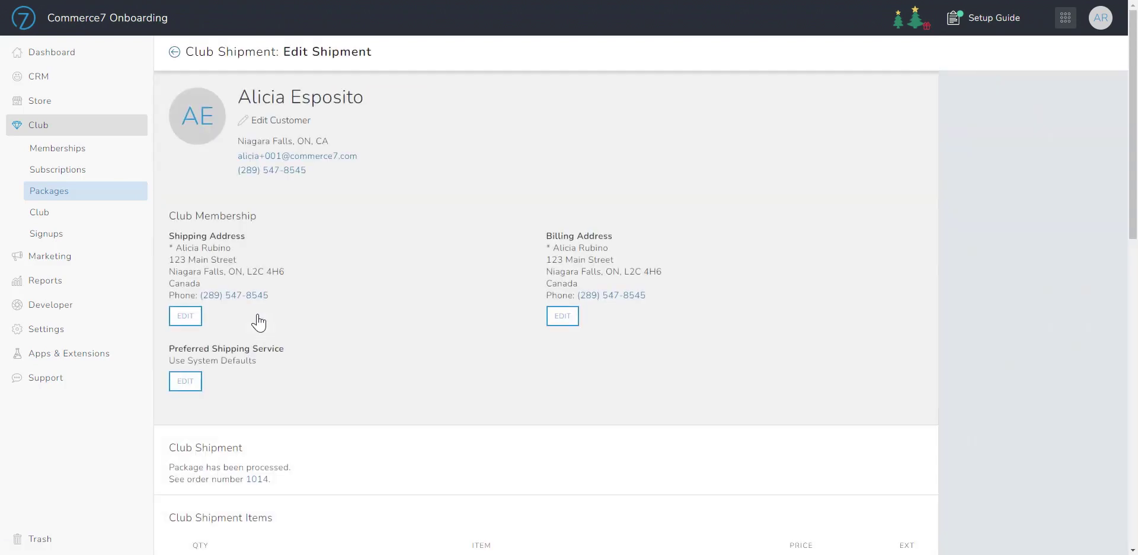
pyautogui.scroll(-2, 259, 323)
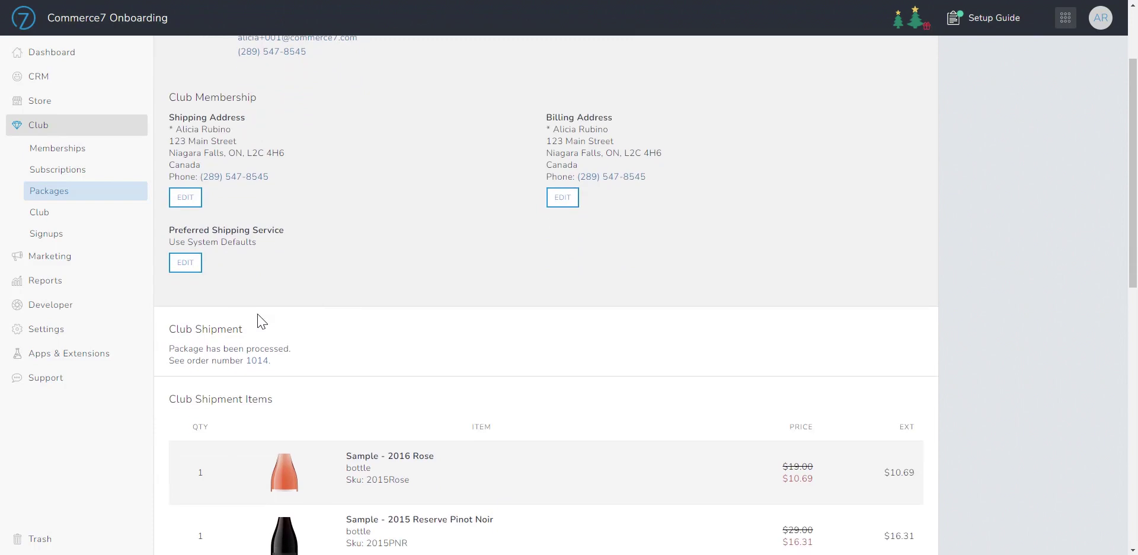
pyautogui.click(258, 362)
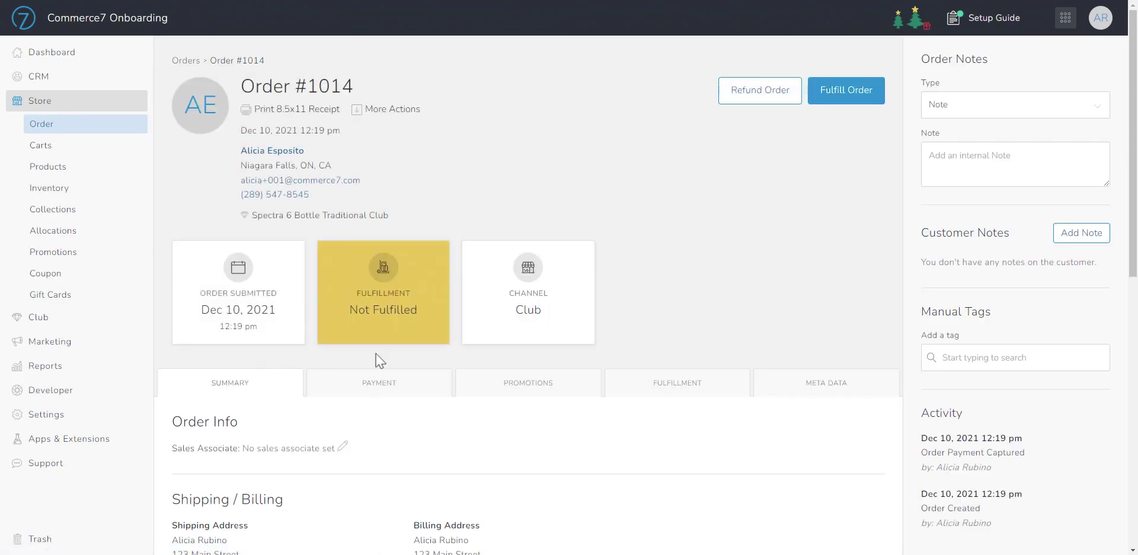
pyautogui.scroll(-5, 701, 332)
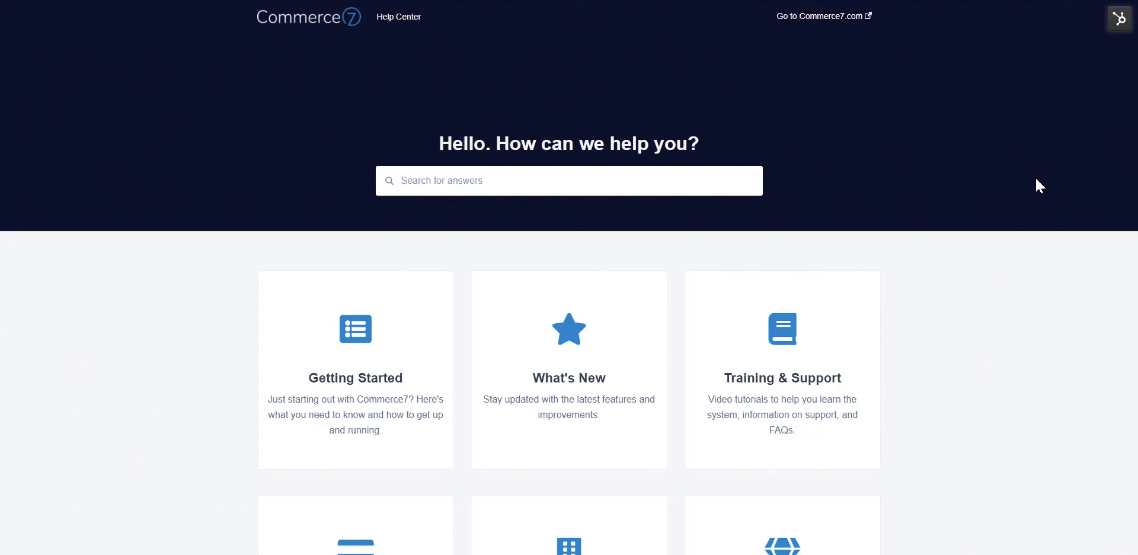
# Open the Clubs help category, search articles for 'club email', and start a new support ticket
pyautogui.scroll(-4, 1008, 237)
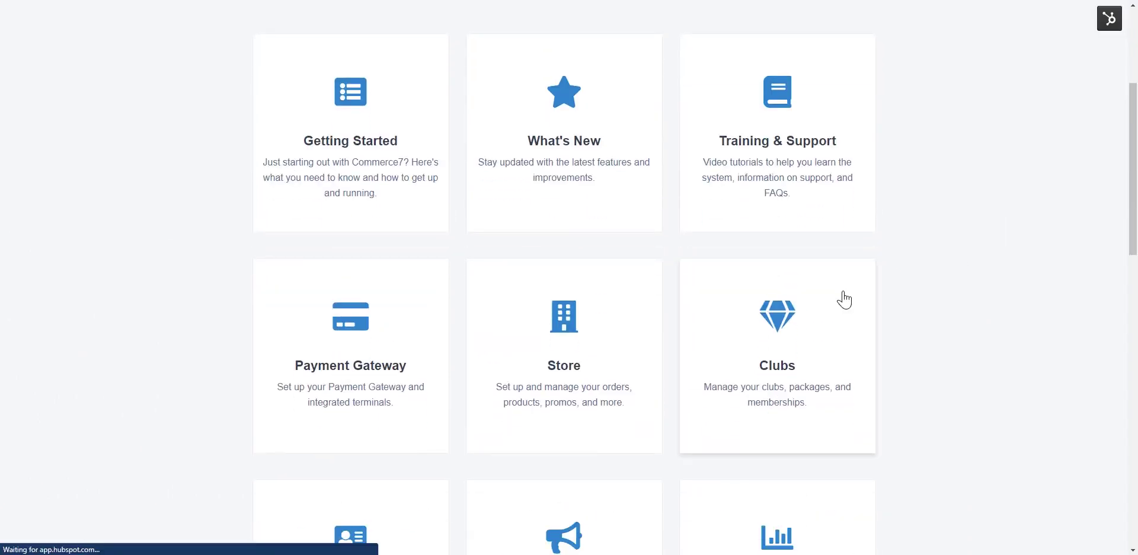
pyautogui.click(844, 300)
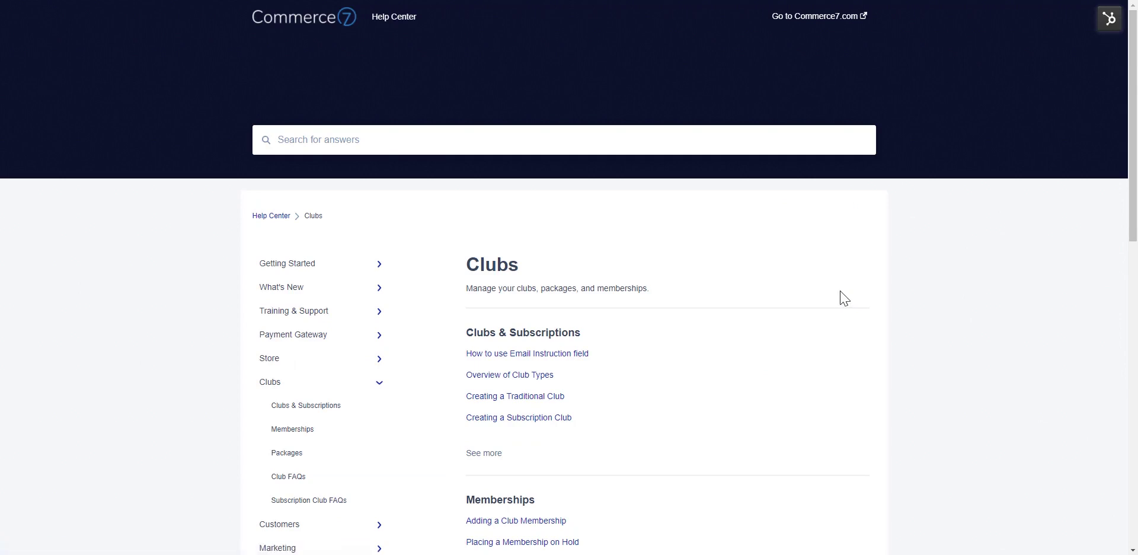
pyautogui.click(445, 144)
pyautogui.write('club email')
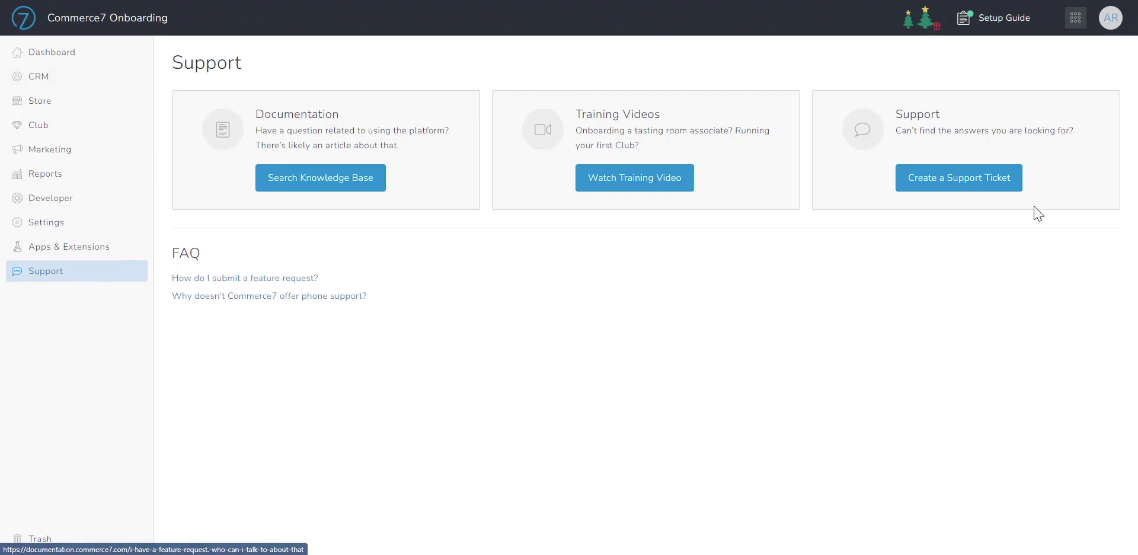
pyautogui.click(978, 191)
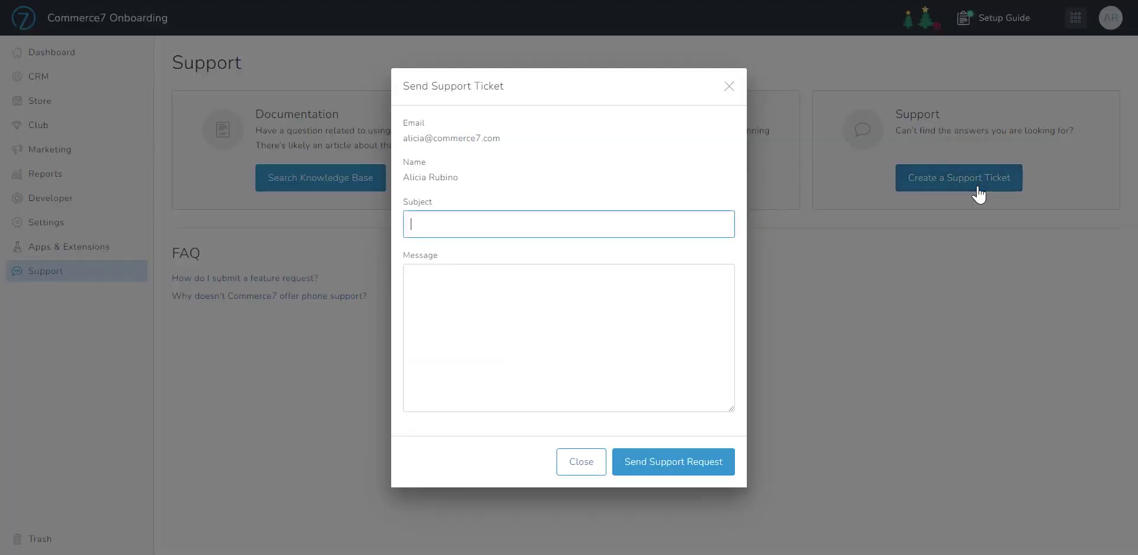